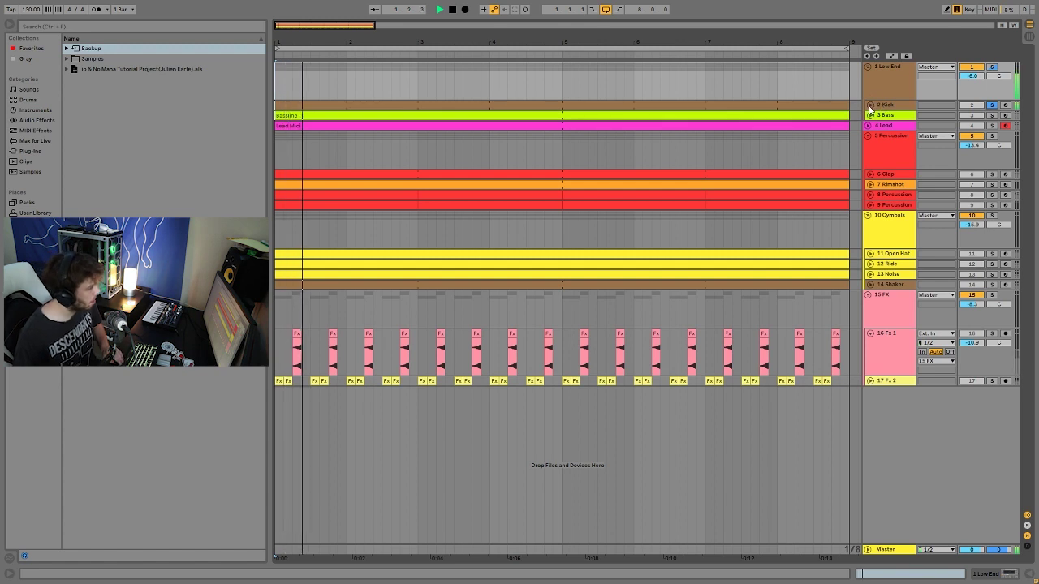
Unfold the Kick track, show its devices, stop playback and examine the start of the kick sample's waveform
{"action": "left_click", "coordinate": [870, 105]}
{"action": "double_click", "coordinate": [880, 105]}
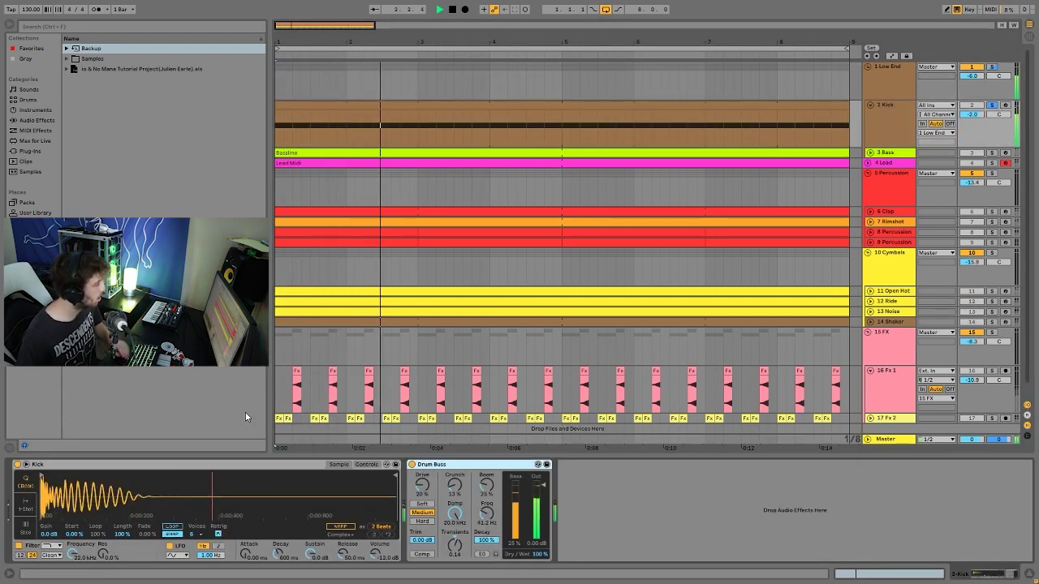
{"action": "key", "text": "space"}
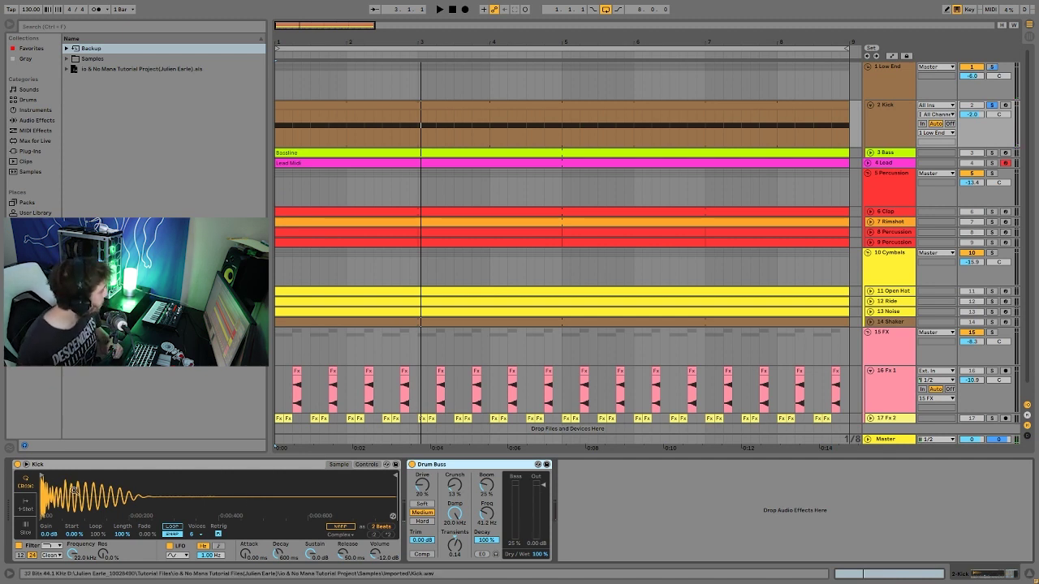
{"action": "scroll", "coordinate": [95, 495], "scroll_direction": "up", "scroll_amount": 10}
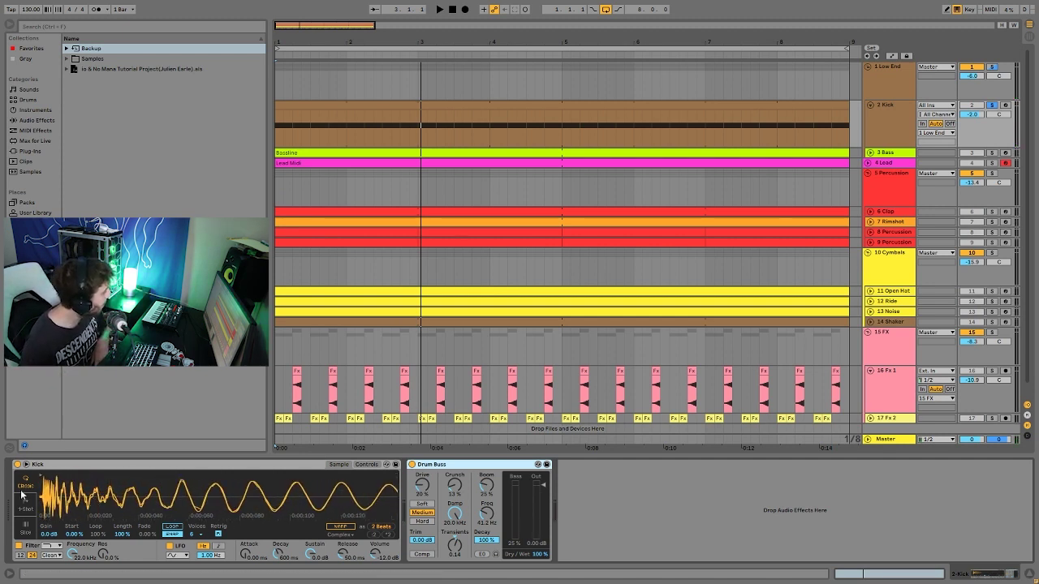
{"action": "scroll", "coordinate": [64, 502], "scroll_direction": "down", "scroll_amount": 5}
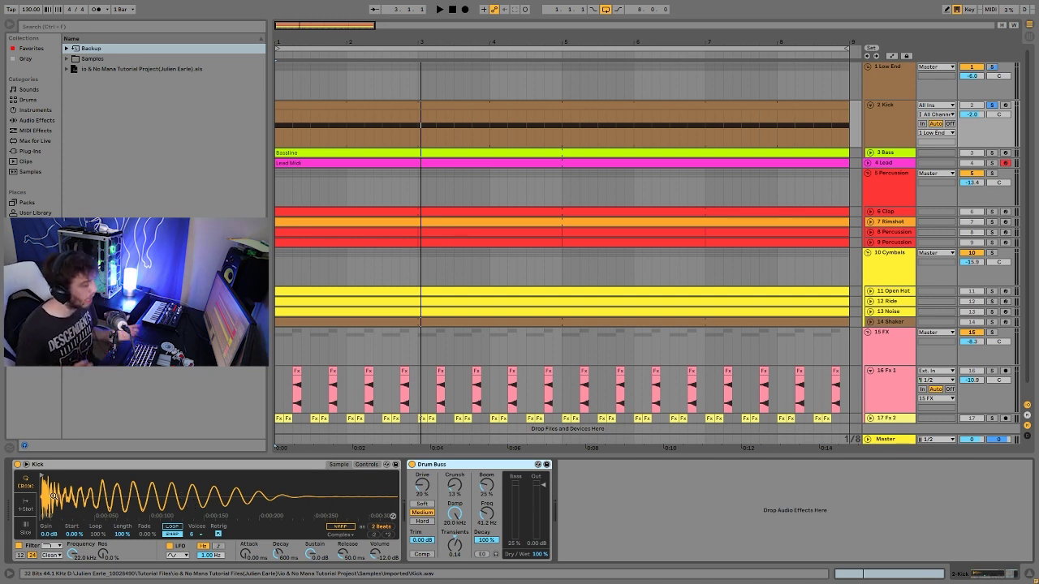
Play the soloed kick, unsolo the Kick track and play the full mix
{"action": "key", "text": "space"}
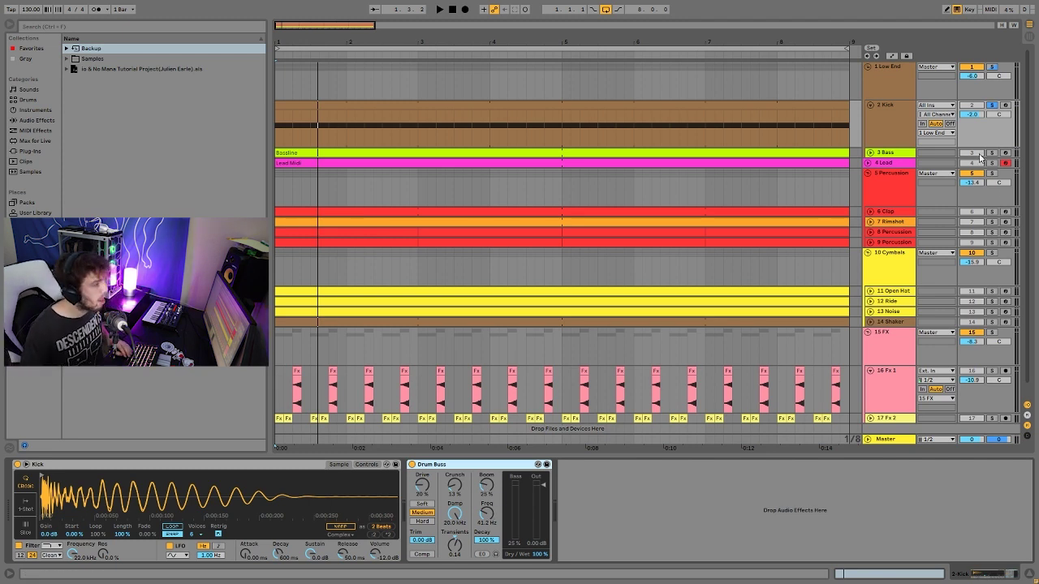
{"action": "left_click", "coordinate": [991, 105]}
{"action": "key", "text": "space"}
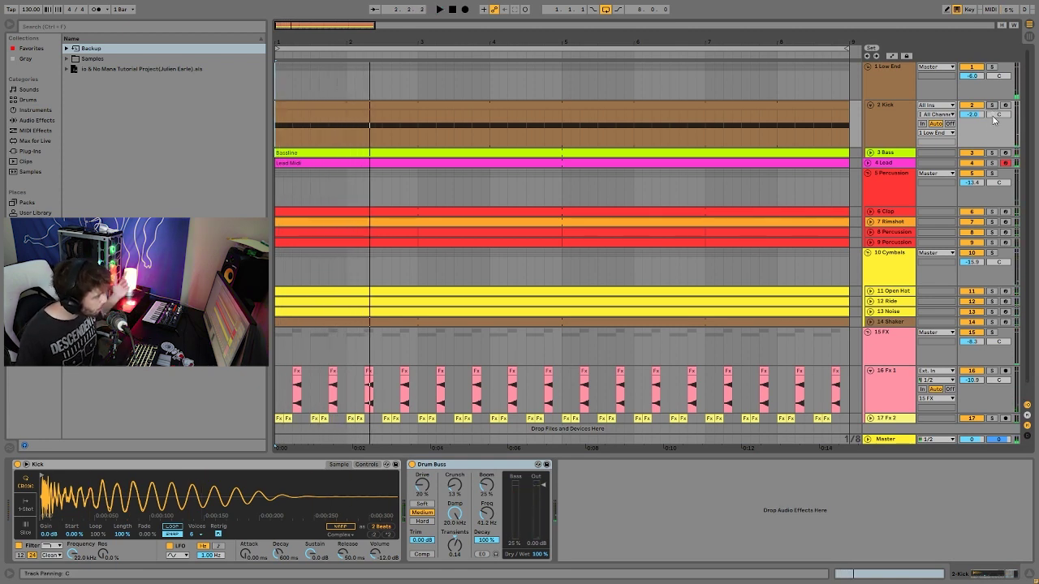
Solo and unfold the Bass track, play it and show its device chain
{"action": "left_click", "coordinate": [991, 153]}
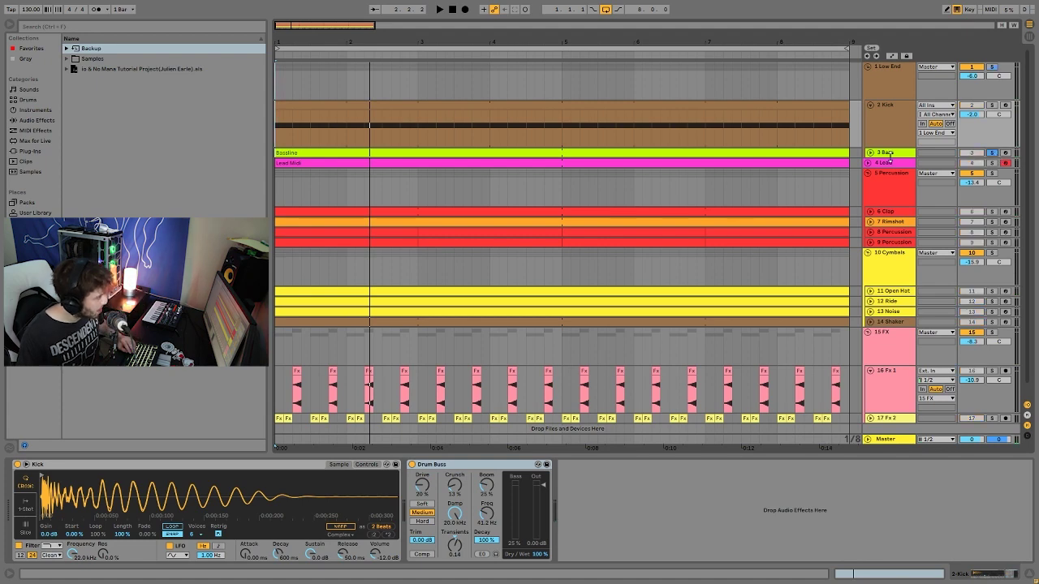
{"action": "left_click", "coordinate": [871, 153]}
{"action": "key", "text": "space"}
{"action": "left_click", "coordinate": [887, 155]}
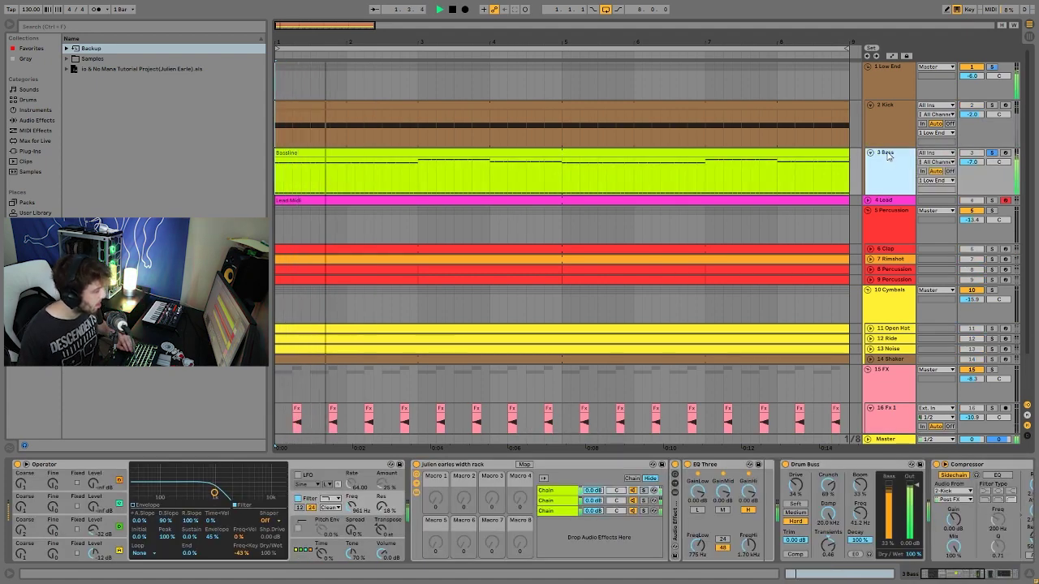
Open the Bassline clip's MIDI notes, select the upper G#2 to B2 notes across all four bars and play them
{"action": "double_click", "coordinate": [766, 153]}
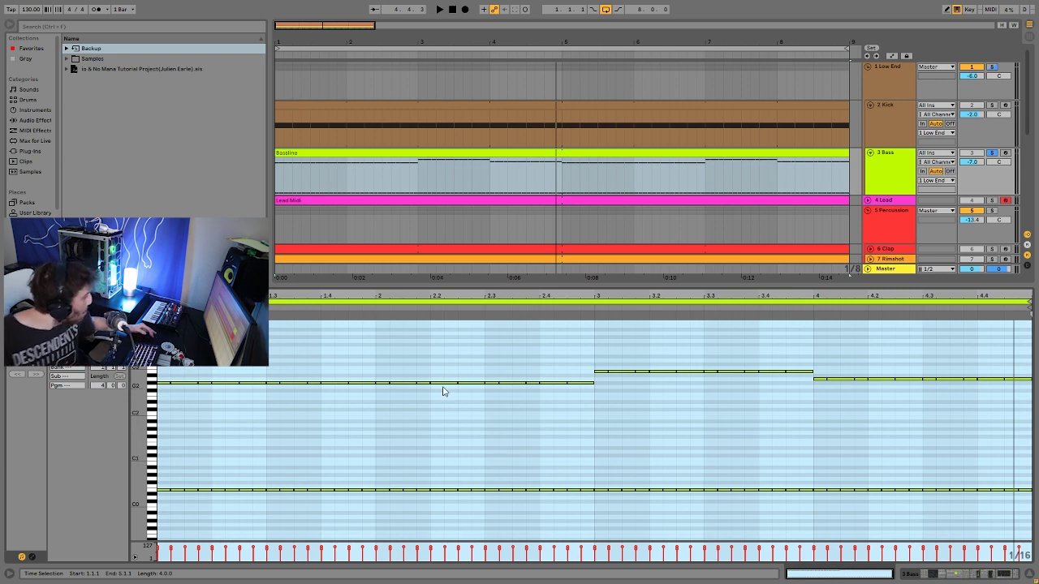
{"action": "left_click_drag", "start_coordinate": [162, 323], "coordinate": [1022, 430]}
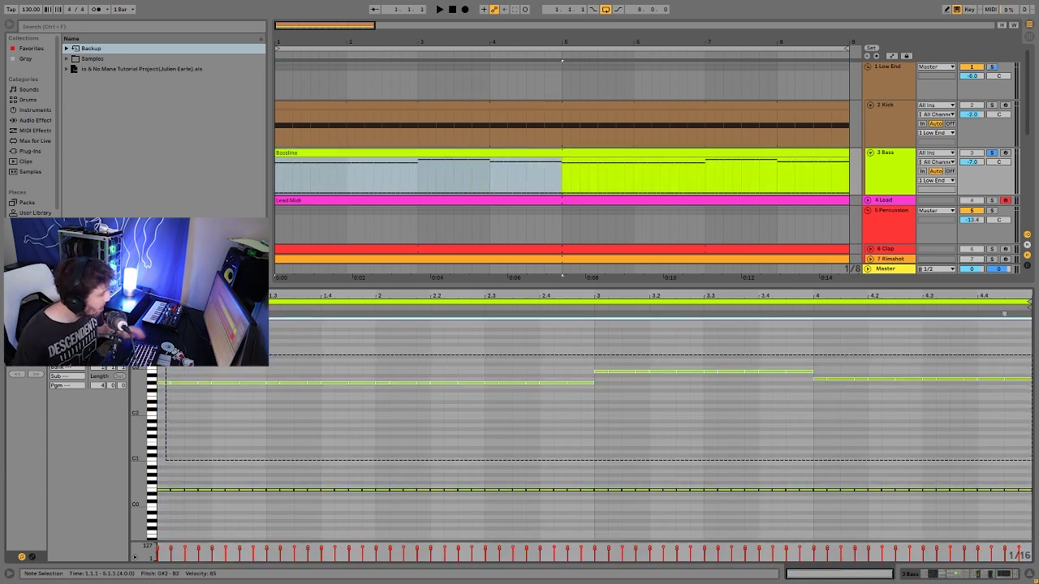
{"action": "key", "text": "space"}
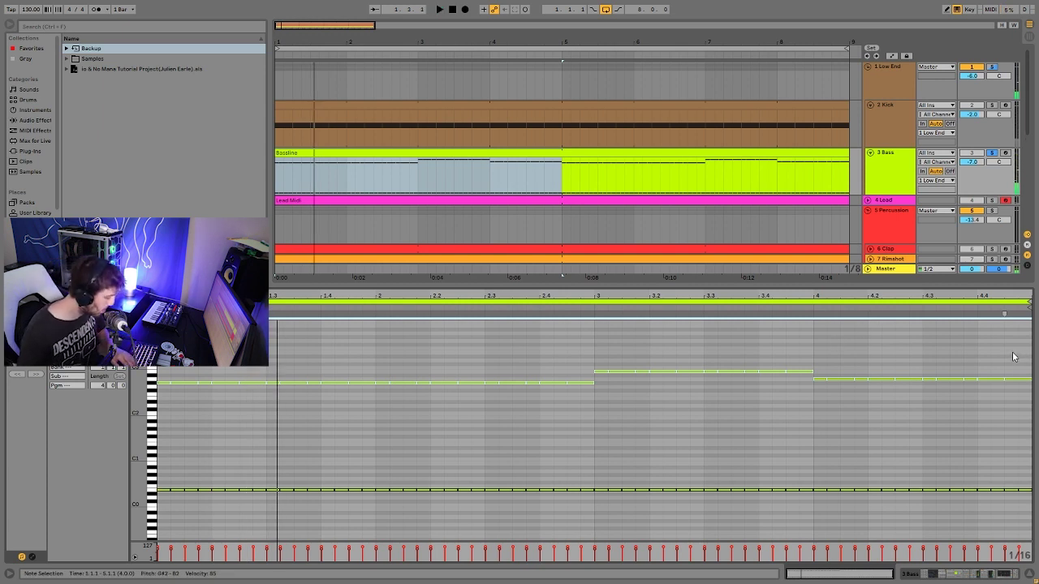
Unsolo the Bass track and play the full mix with the clip's upper notes deactivated
{"action": "left_click", "coordinate": [971, 154]}
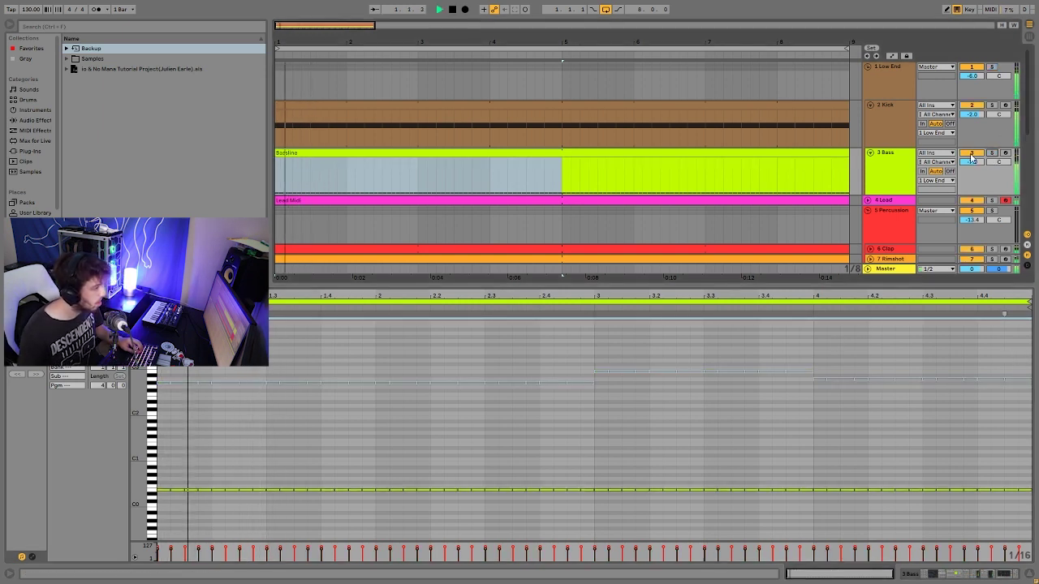
{"action": "left_click", "coordinate": [884, 158]}
{"action": "left_click", "coordinate": [980, 201]}
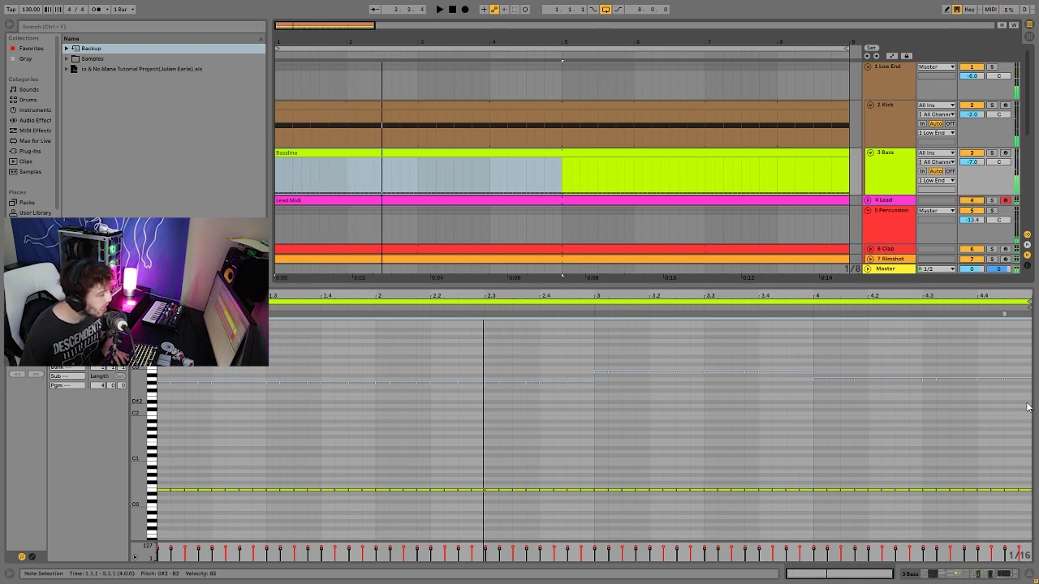
Reselect and reactivate the upper notes of the Bassline clip, solo the Bass track and play it
{"action": "left_click_drag", "start_coordinate": [1027, 326], "coordinate": [269, 402]}
{"action": "left_click_drag", "start_coordinate": [156, 402], "coordinate": [157, 402]}
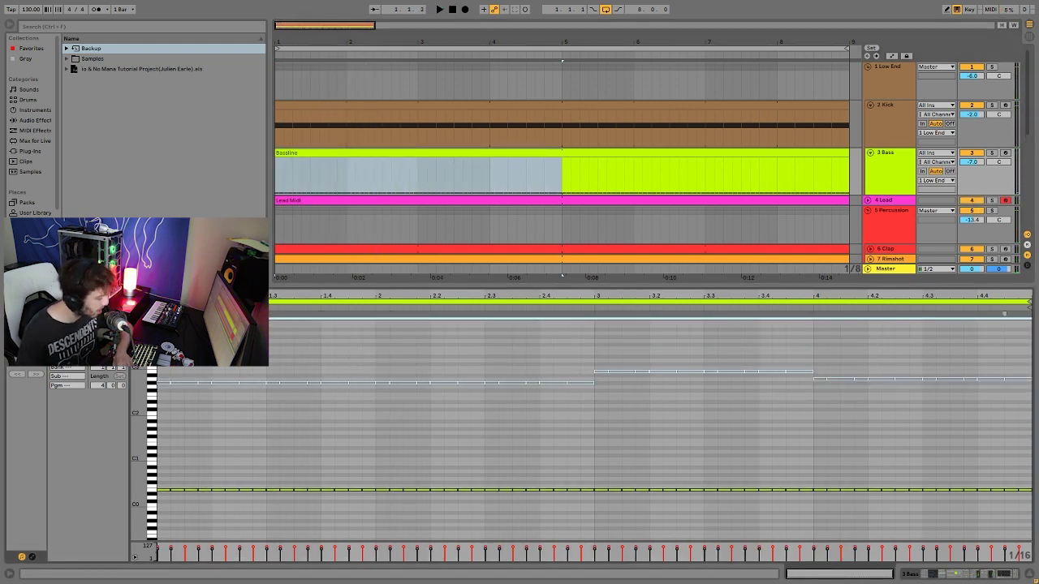
{"action": "left_click", "coordinate": [990, 154]}
{"action": "key", "text": "space"}
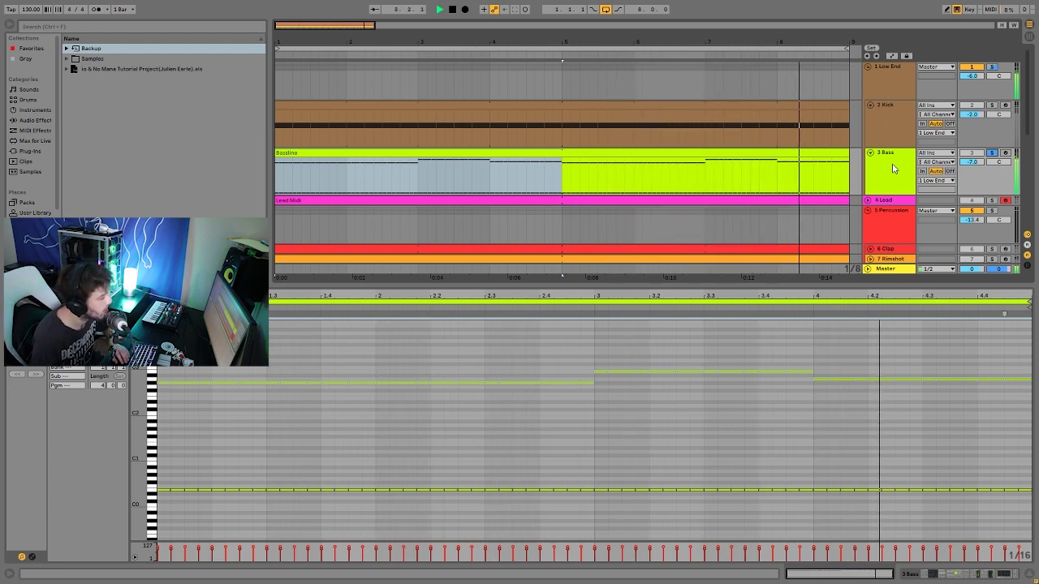
{"action": "key", "text": "space"}
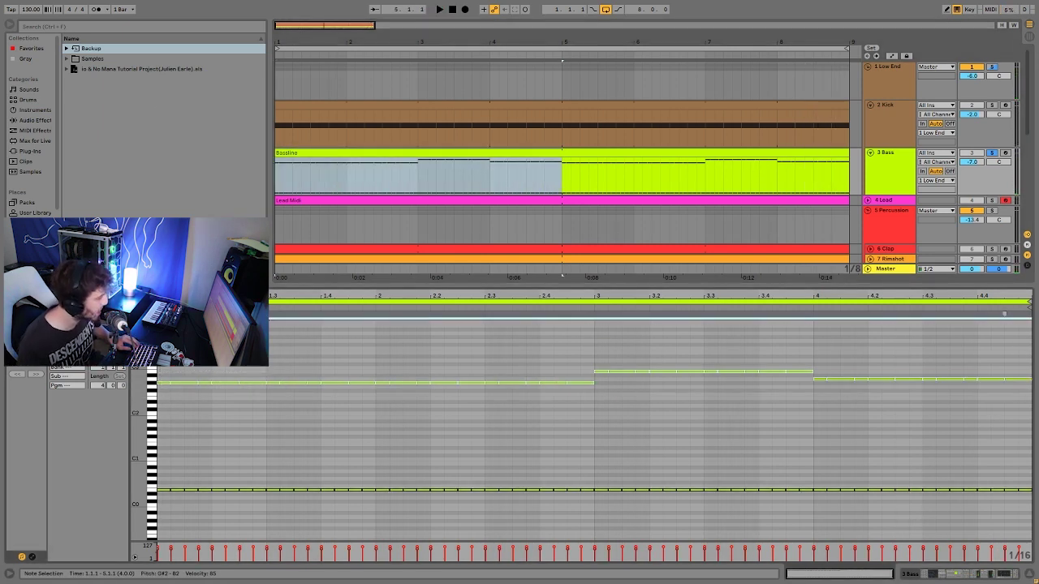
Try the selected upper bass notes two octaves lower, audition the bassline and transpose them back up two octaves
{"action": "key", "text": "shift+Down"}
{"action": "key", "text": "shift+Down"}
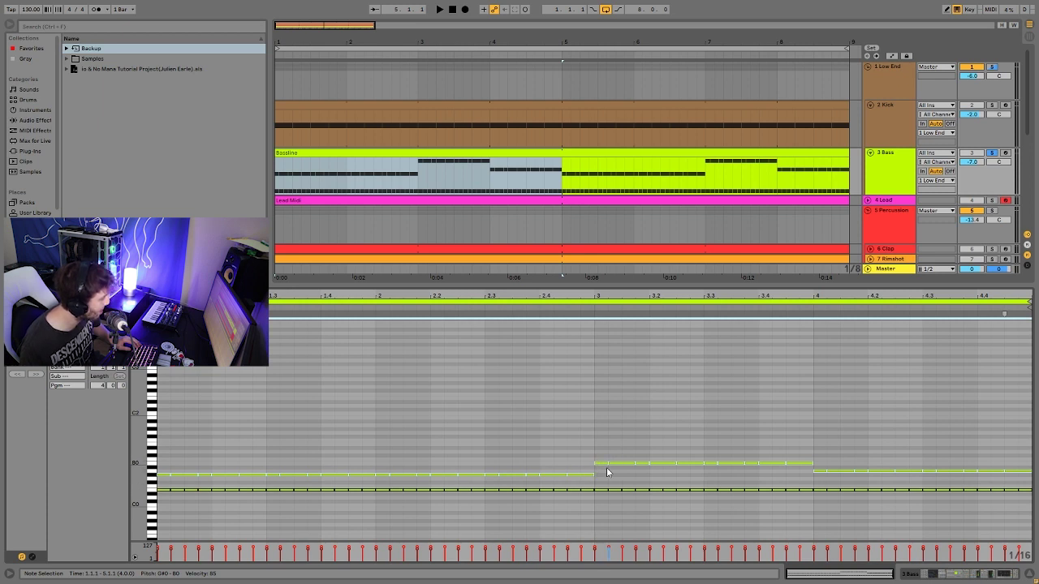
{"action": "key", "text": "shift+Up"}
{"action": "key", "text": "space"}
{"action": "key", "text": "shift+Up"}
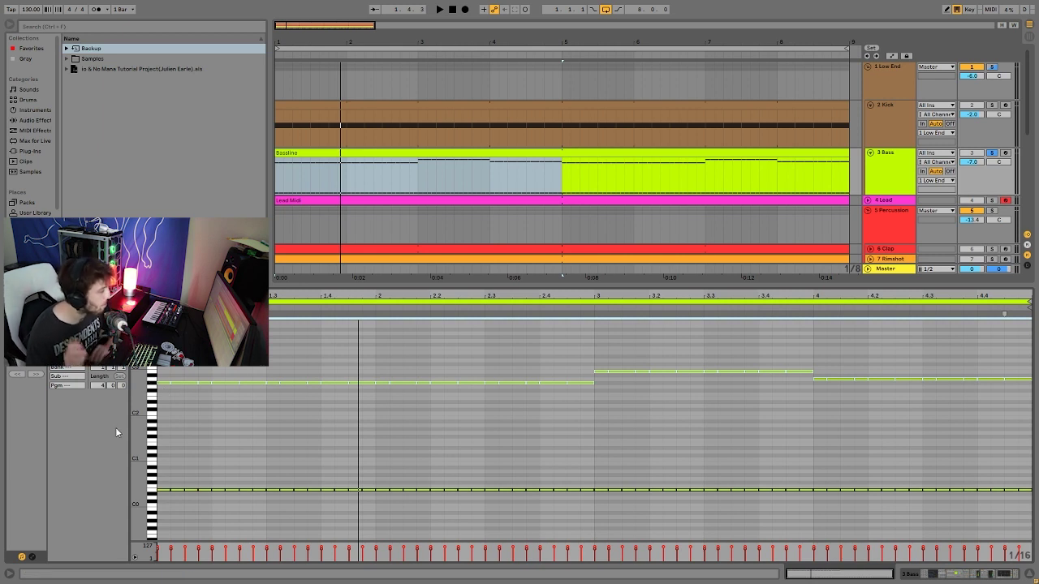
Play the soloed bassline with its original octaves and show the Bass track's device chain
{"action": "key", "text": "space"}
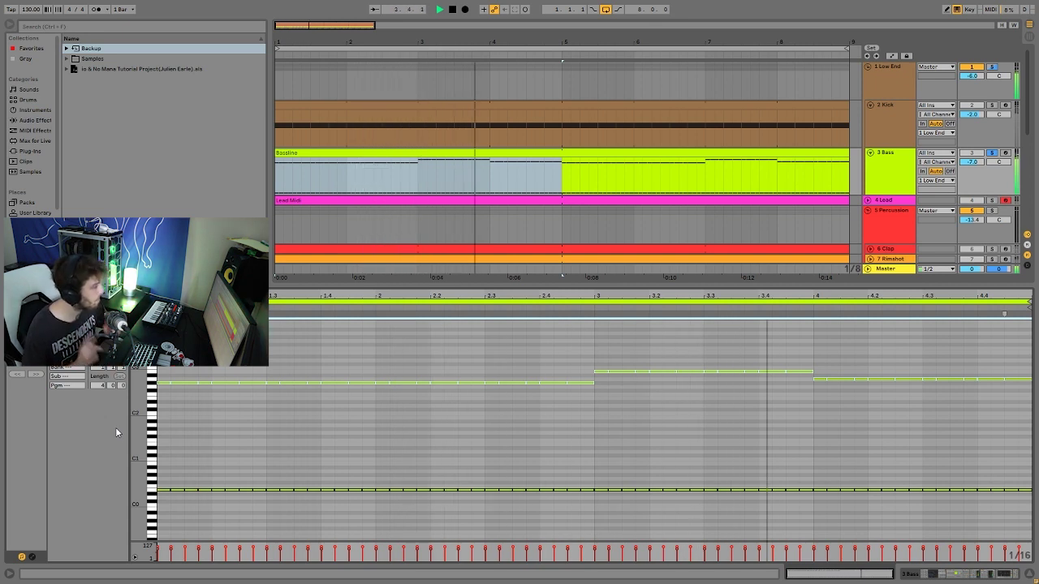
{"action": "key", "text": "space"}
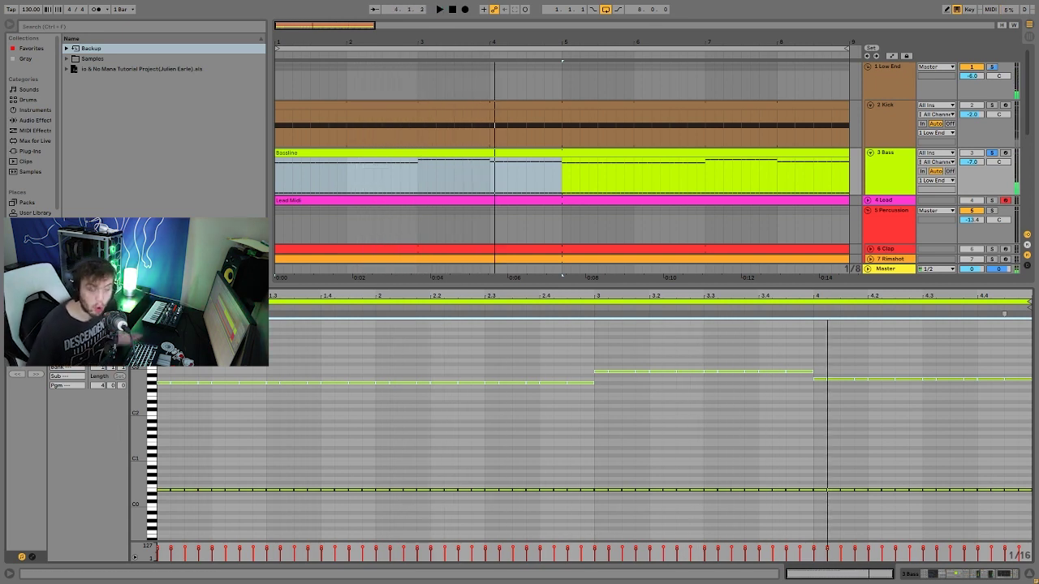
{"action": "key", "text": "space"}
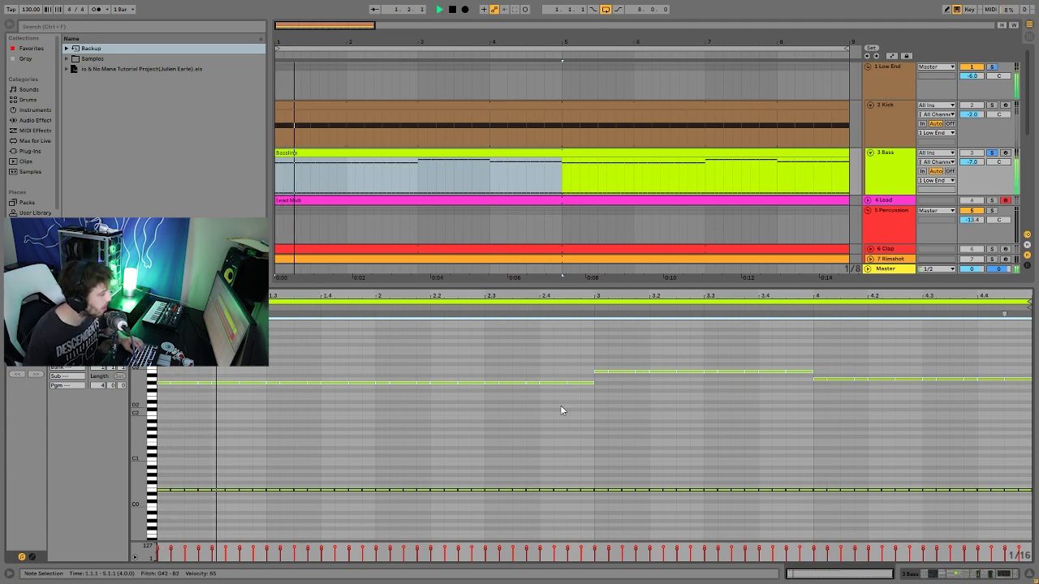
{"action": "left_click", "coordinate": [875, 178]}
{"action": "left_click", "coordinate": [874, 178]}
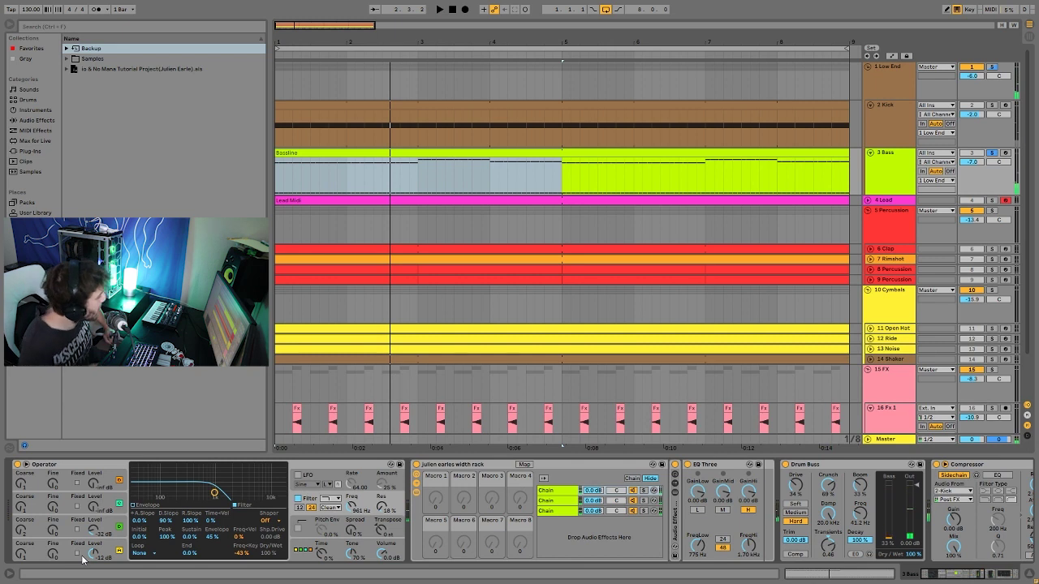
Hide the devices inside the width rack and view Operator's global settings and the settings of oscillators A and B
{"action": "left_click", "coordinate": [416, 493]}
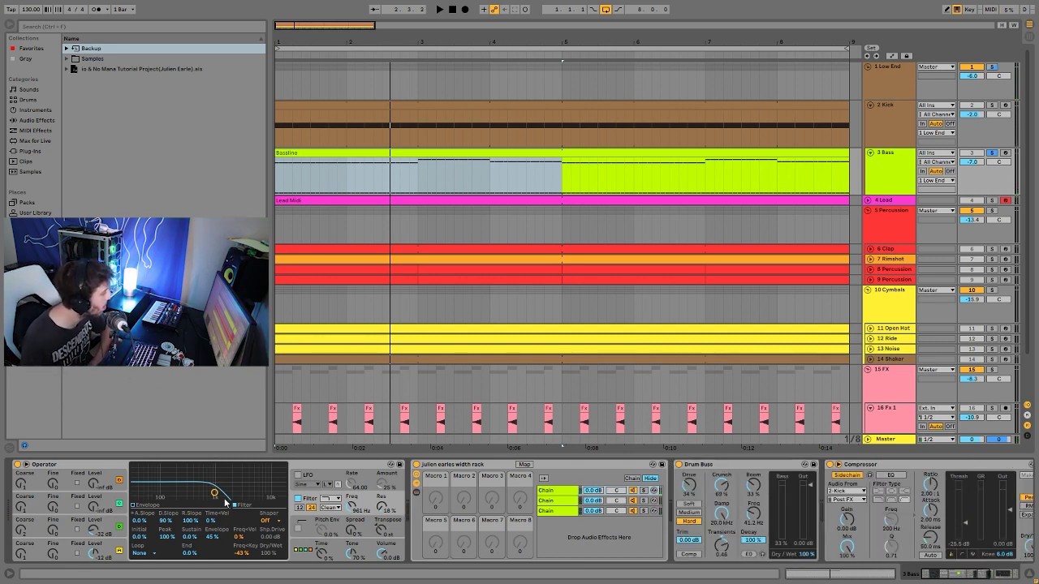
{"action": "left_click", "coordinate": [294, 551]}
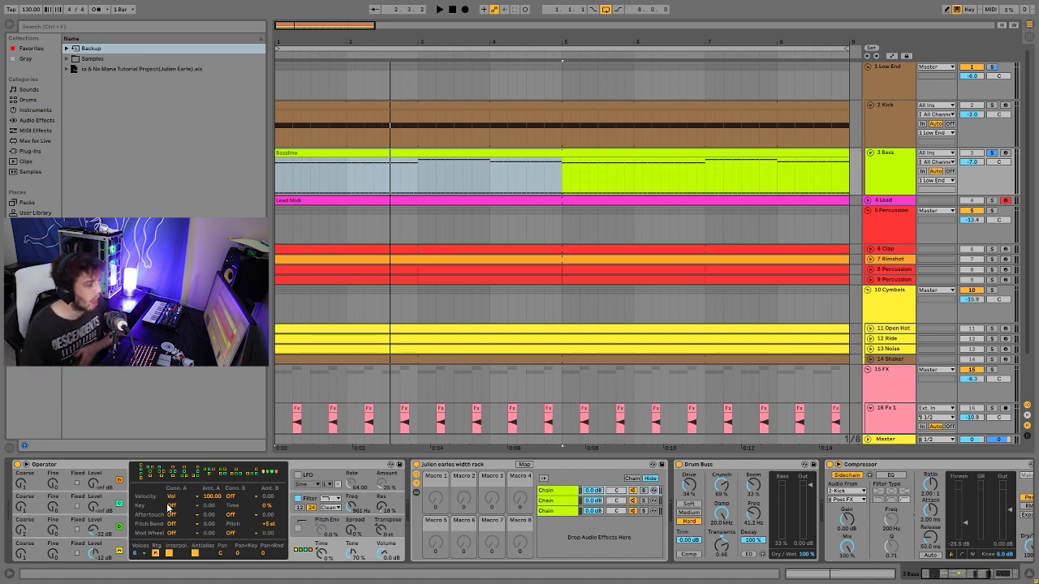
{"action": "left_click", "coordinate": [109, 550]}
{"action": "left_click", "coordinate": [110, 525]}
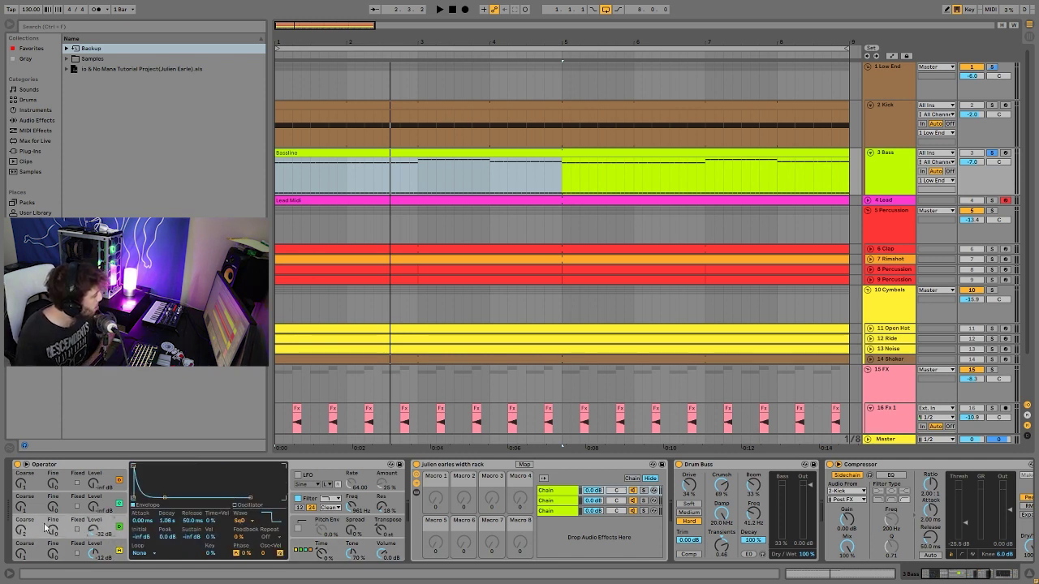
Turn off Operator's oscillator B, play the bass without it and turn the oscillator back on
{"action": "left_click", "coordinate": [119, 529]}
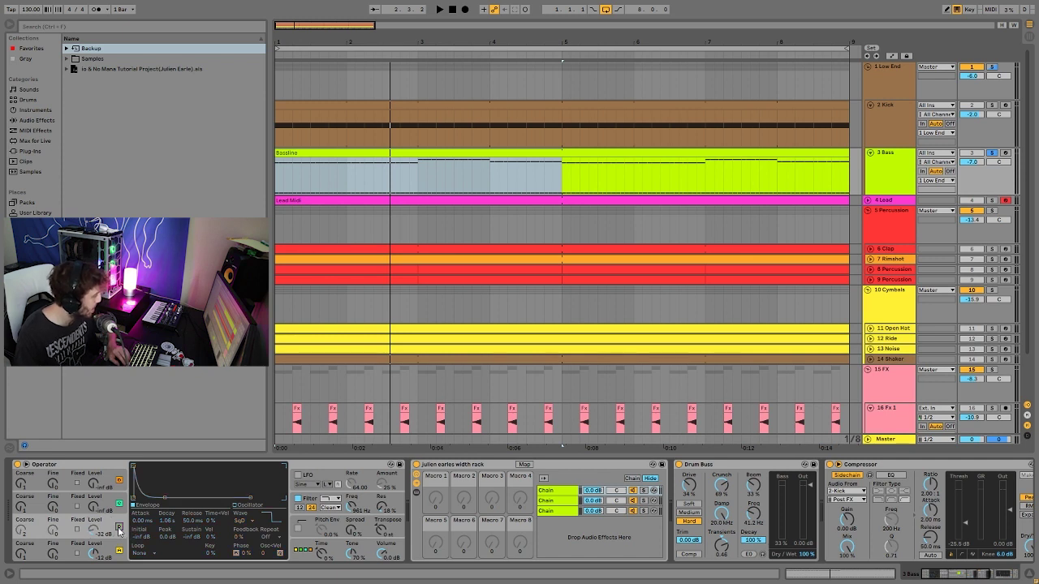
{"action": "key", "text": "space"}
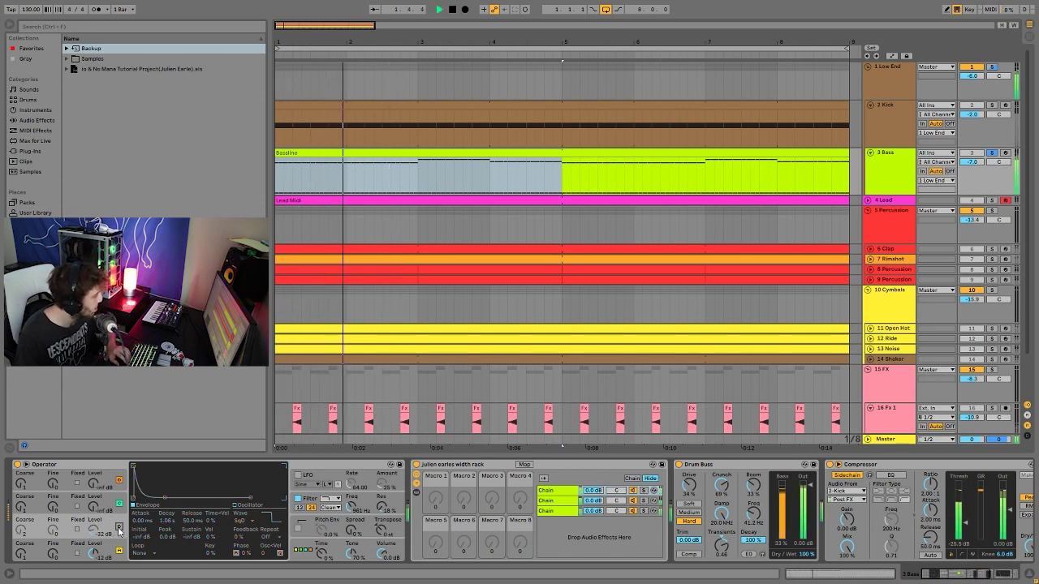
{"action": "left_click", "coordinate": [119, 529]}
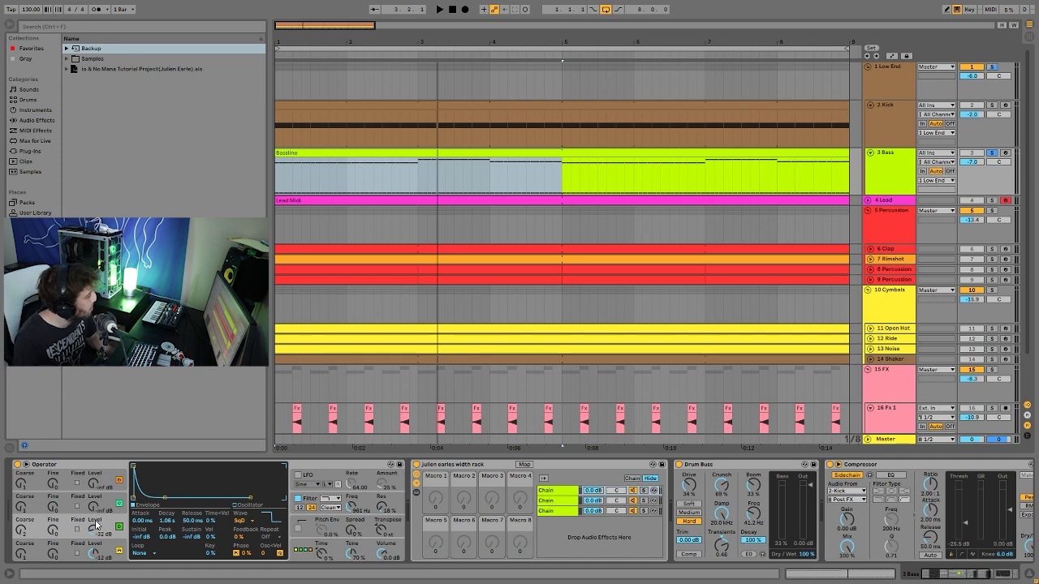
Display Operator's filter settings, switch to the filter's envelope and play the bass
{"action": "left_click", "coordinate": [309, 499]}
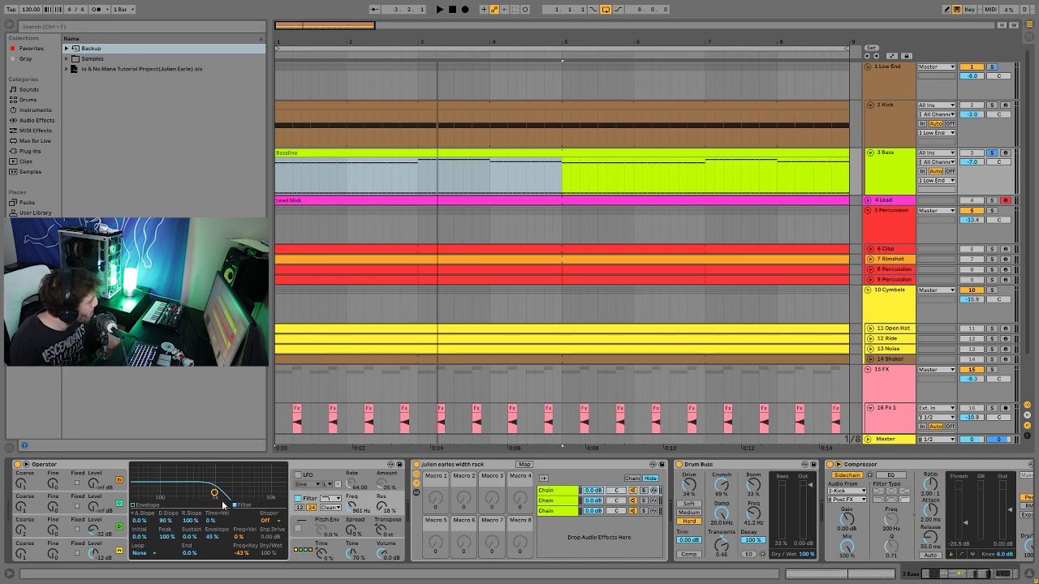
{"action": "left_click", "coordinate": [146, 506]}
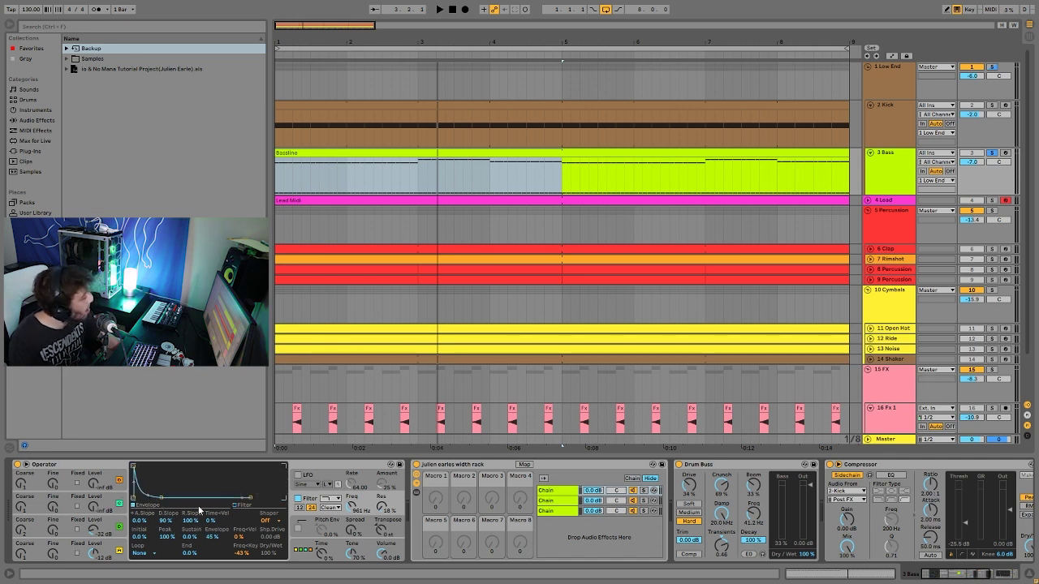
{"action": "key", "text": "space"}
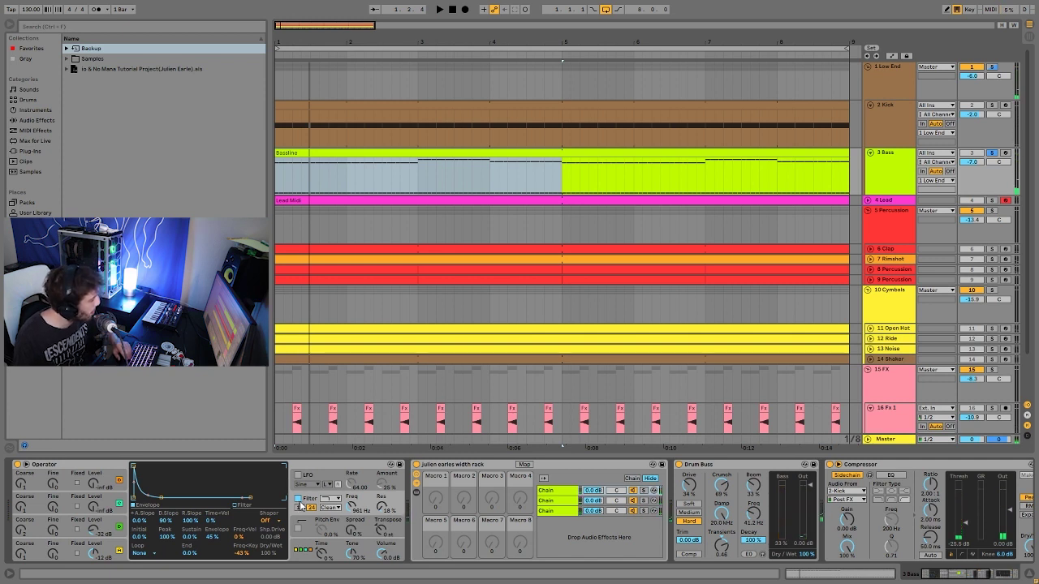
Bypass Operator's filter while auditioning the bass, turn the filter back on and replay the soloed Bass track
{"action": "left_click", "coordinate": [298, 499]}
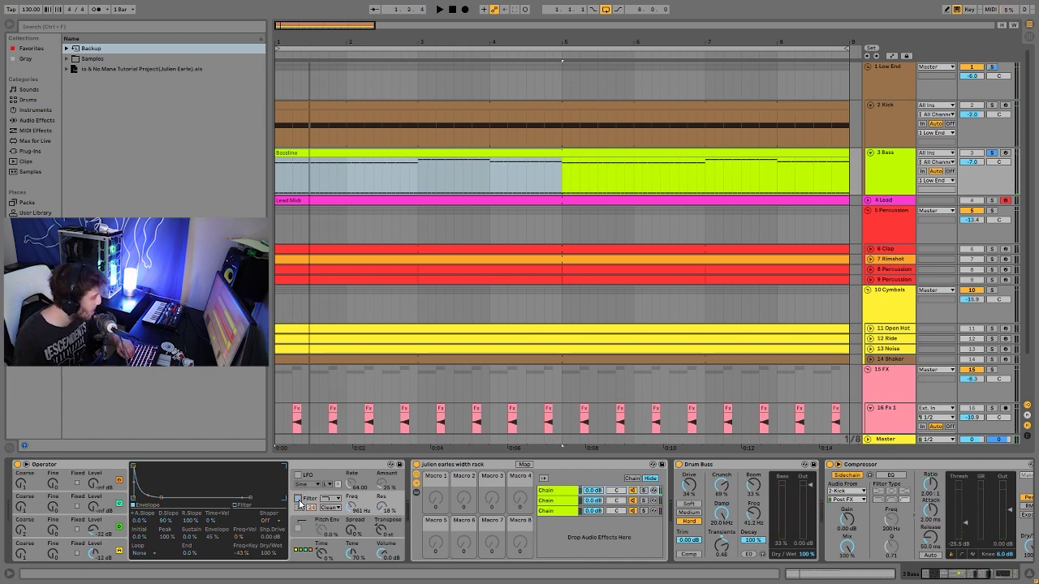
{"action": "key", "text": "space"}
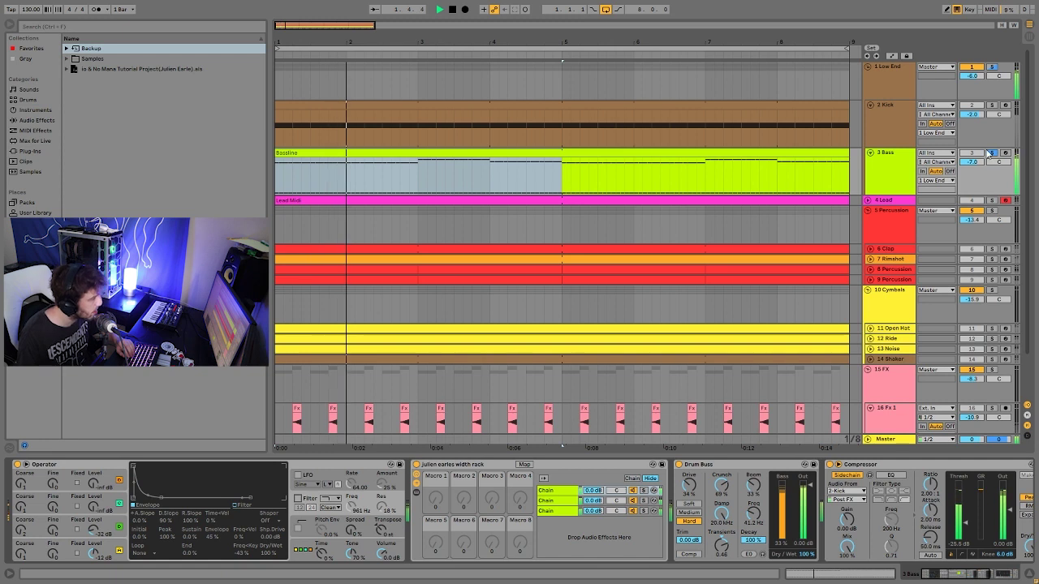
{"action": "left_click", "coordinate": [298, 499]}
{"action": "left_click", "coordinate": [991, 153]}
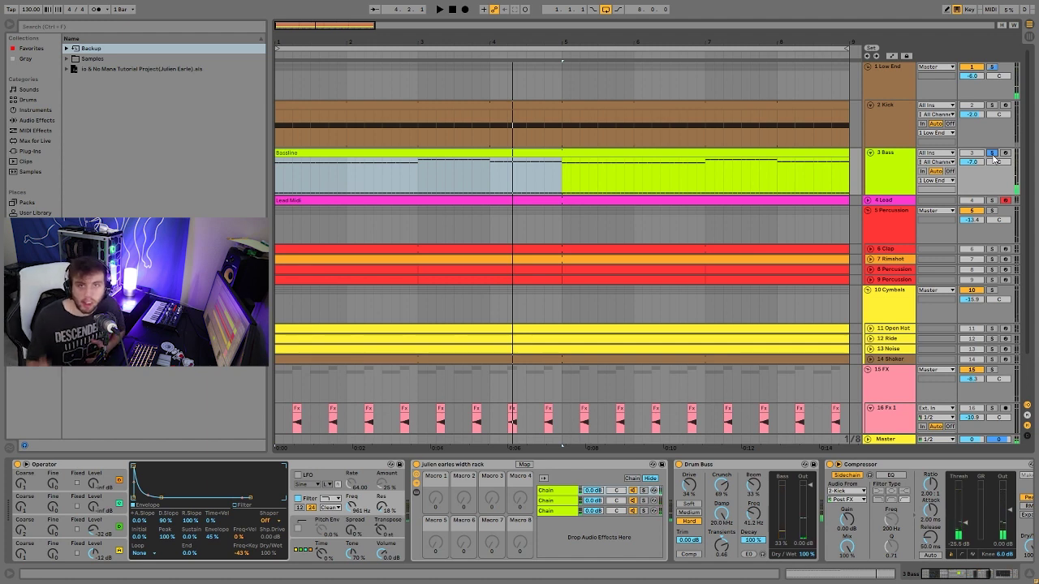
{"action": "key", "text": "space"}
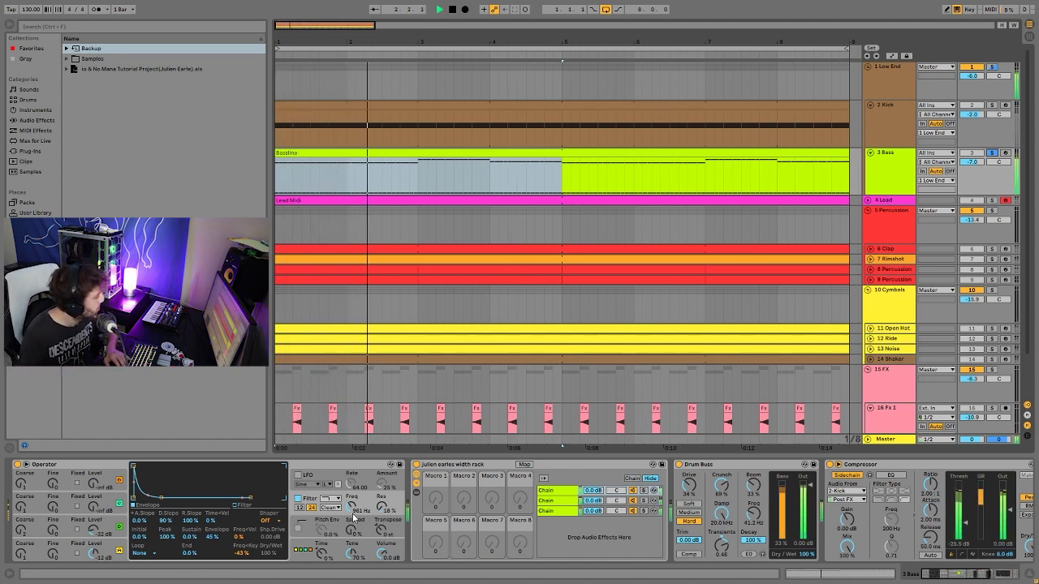
Stop playback and view the devices inside each of the width rack's three chains
{"action": "key", "text": "space"}
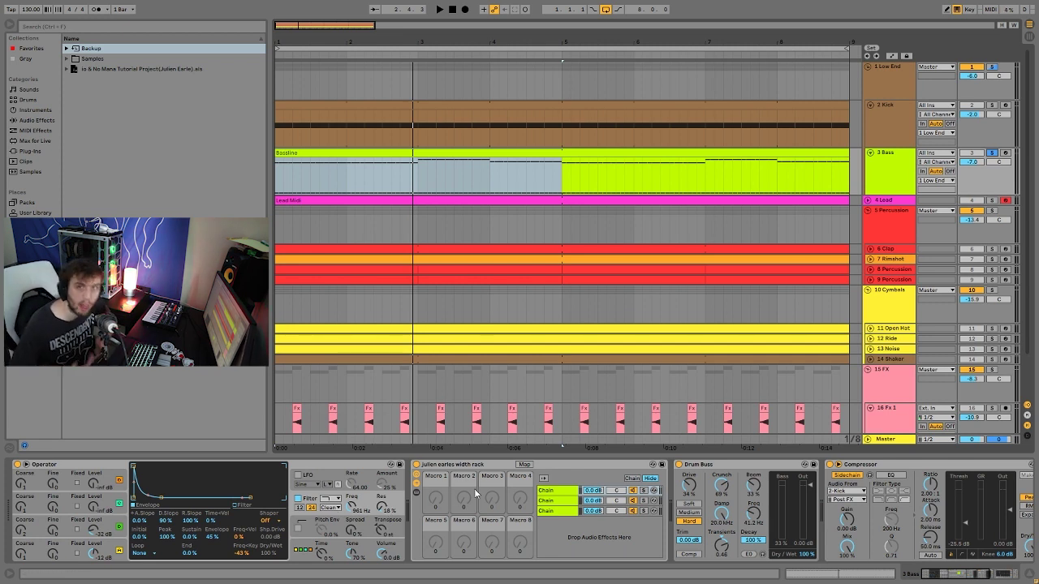
{"action": "left_click", "coordinate": [556, 493]}
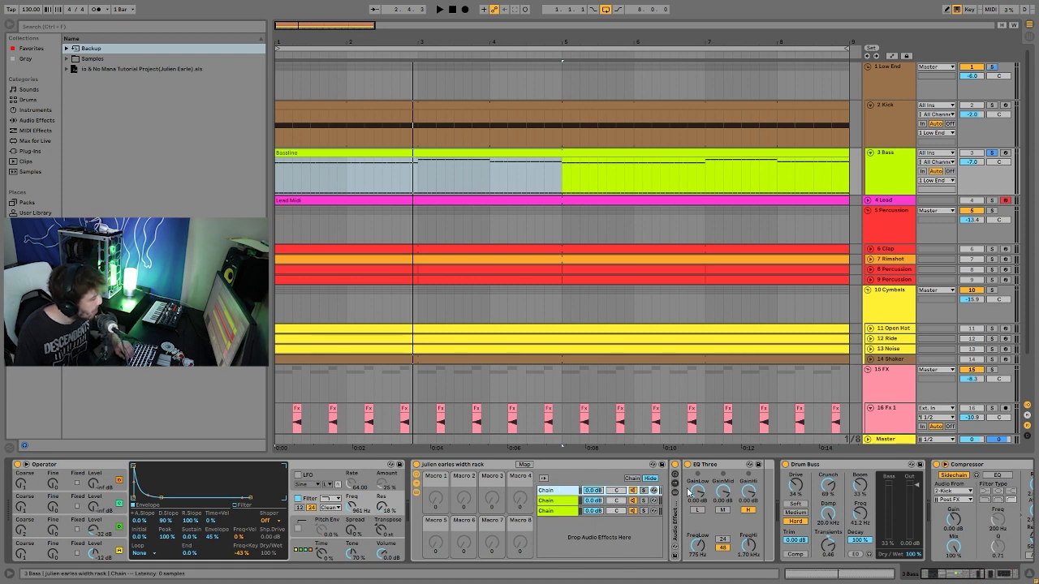
{"action": "left_click", "coordinate": [557, 500]}
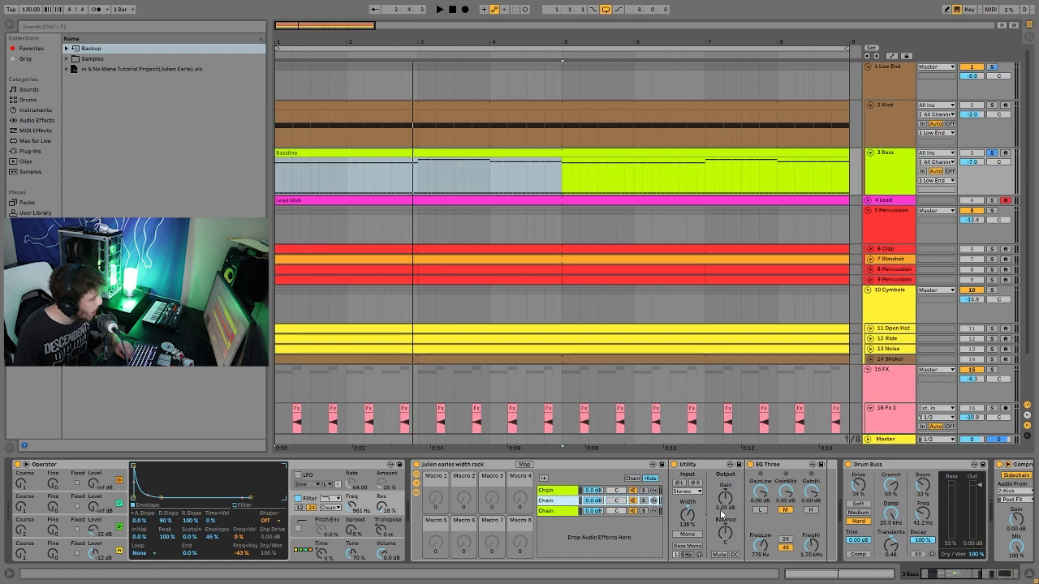
{"action": "left_click", "coordinate": [557, 511]}
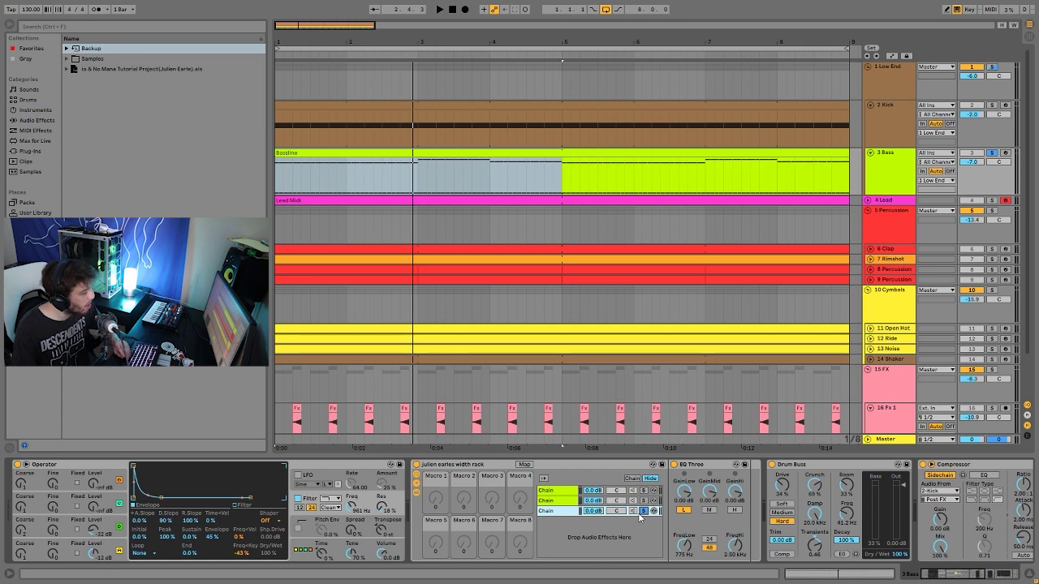
Play the bass through the soloed third chain of the width rack, then with only the first two chains soloed
{"action": "key", "text": "space"}
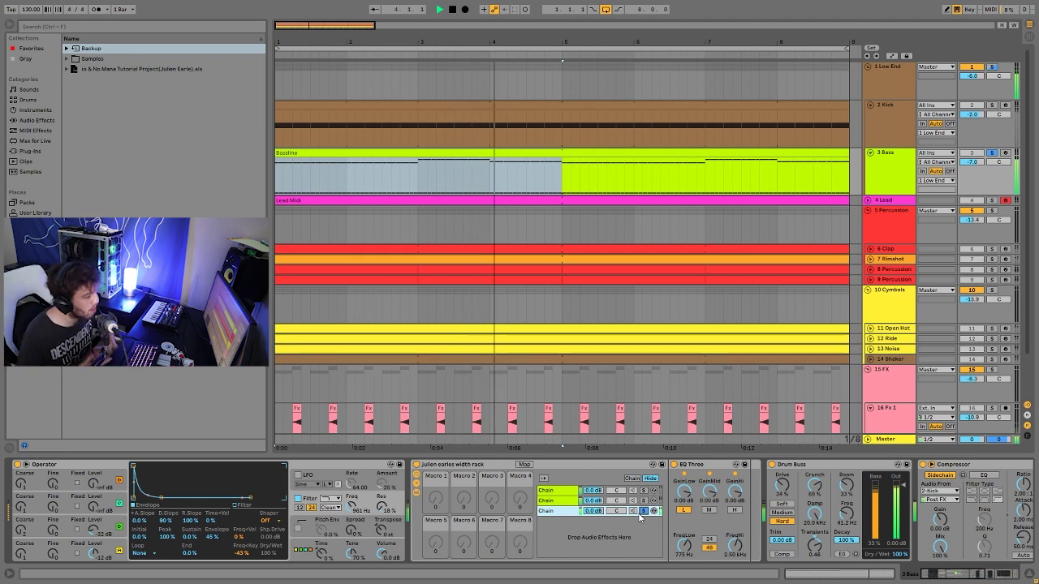
{"action": "key", "text": "space"}
{"action": "left_click", "coordinate": [643, 501]}
{"action": "left_click", "coordinate": [644, 491], "text": "ctrl"}
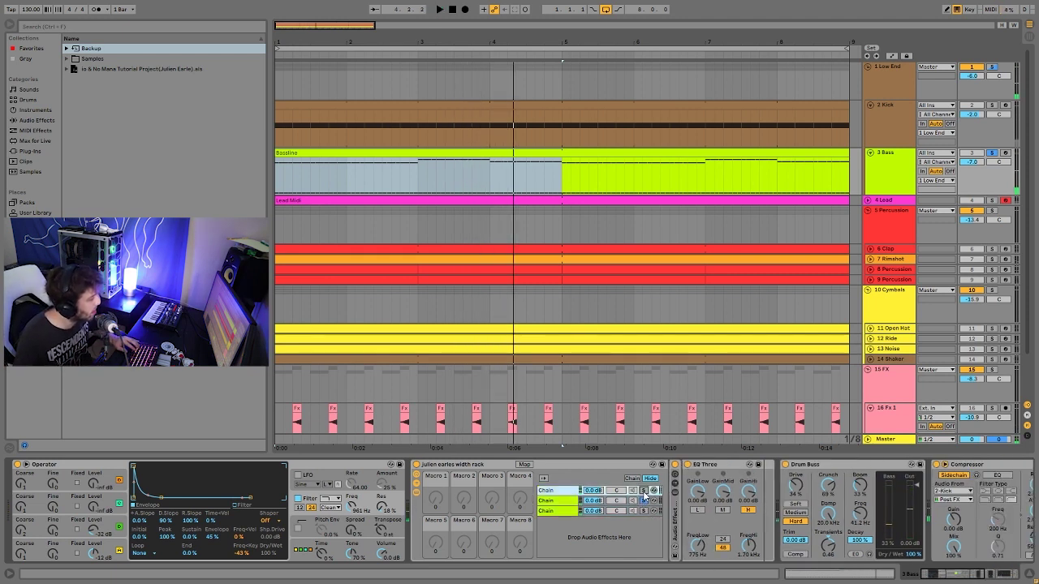
{"action": "key", "text": "space"}
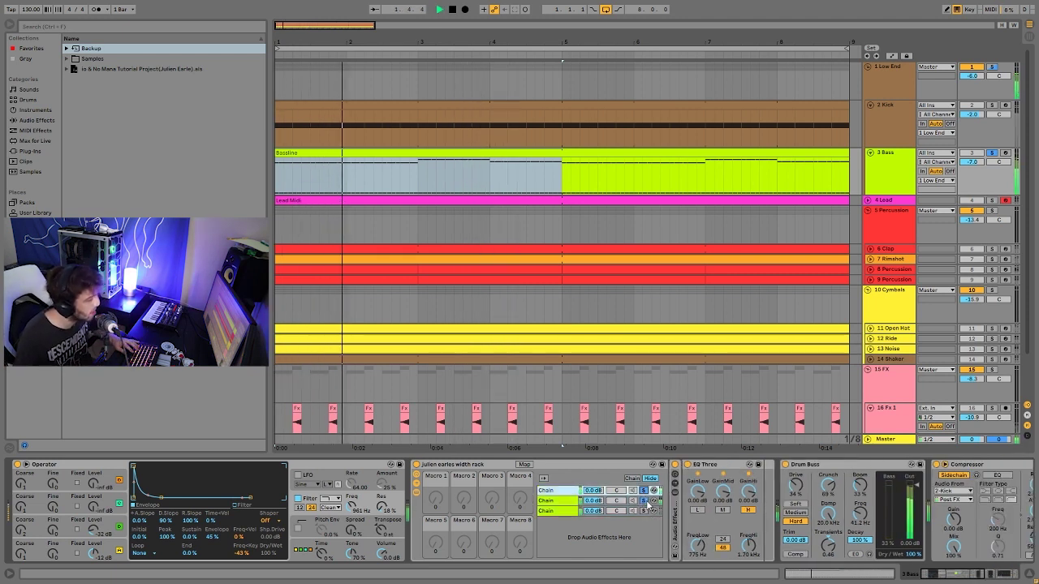
{"action": "key", "text": "space"}
Solo the width rack's third chain again, play the bass through it and glance over the effects that follow
{"action": "left_click", "coordinate": [644, 510]}
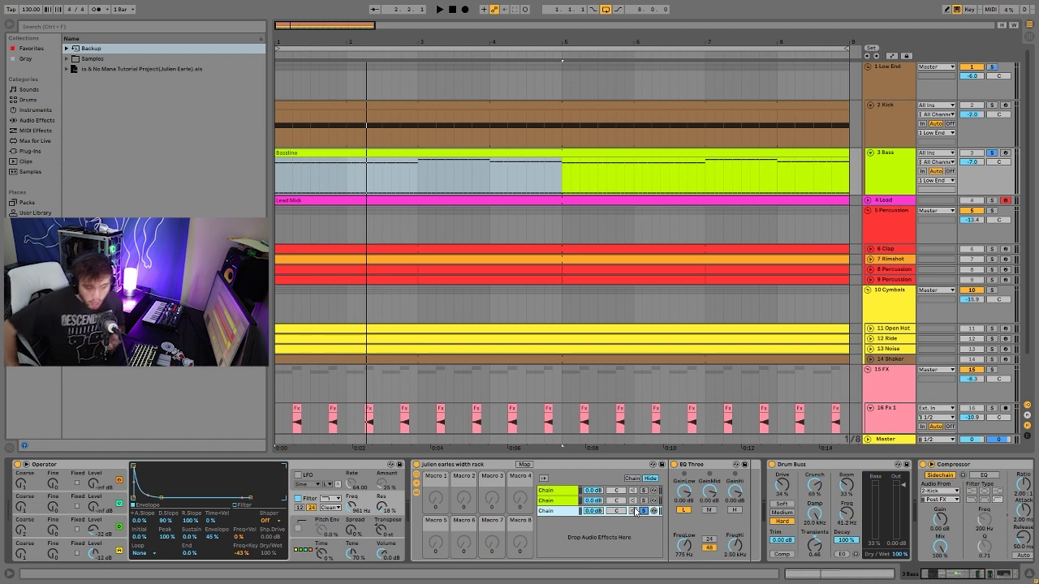
{"action": "key", "text": "space"}
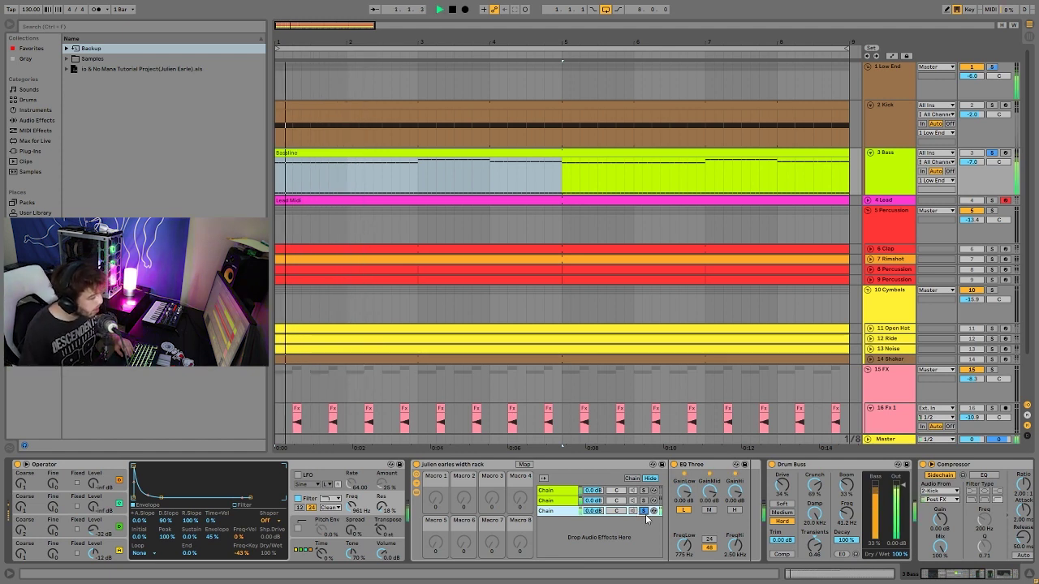
{"action": "key", "text": "space"}
{"action": "left_click", "coordinate": [988, 575]}
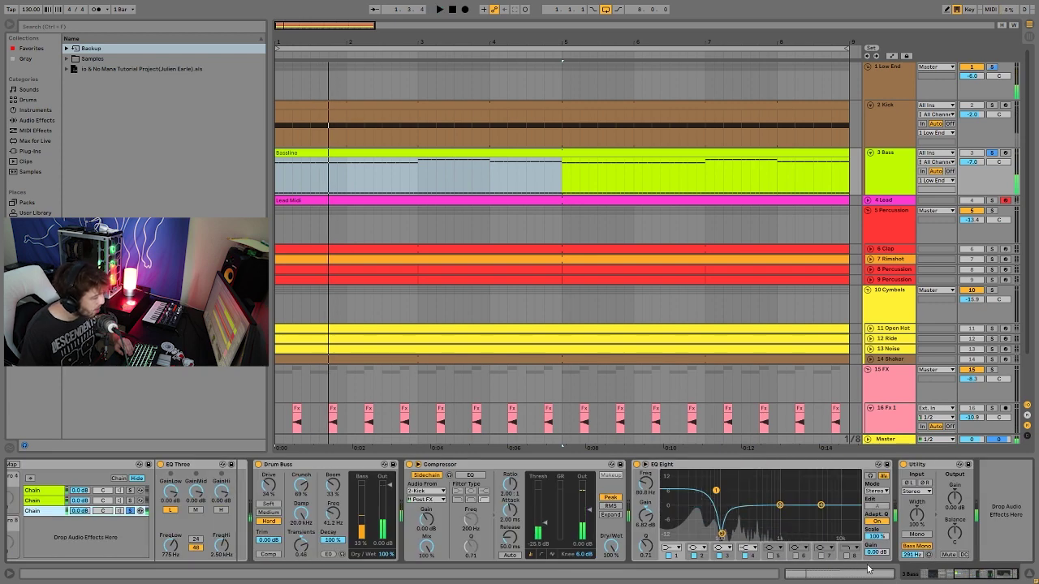
{"action": "left_click_drag", "start_coordinate": [988, 574], "coordinate": [750, 577]}
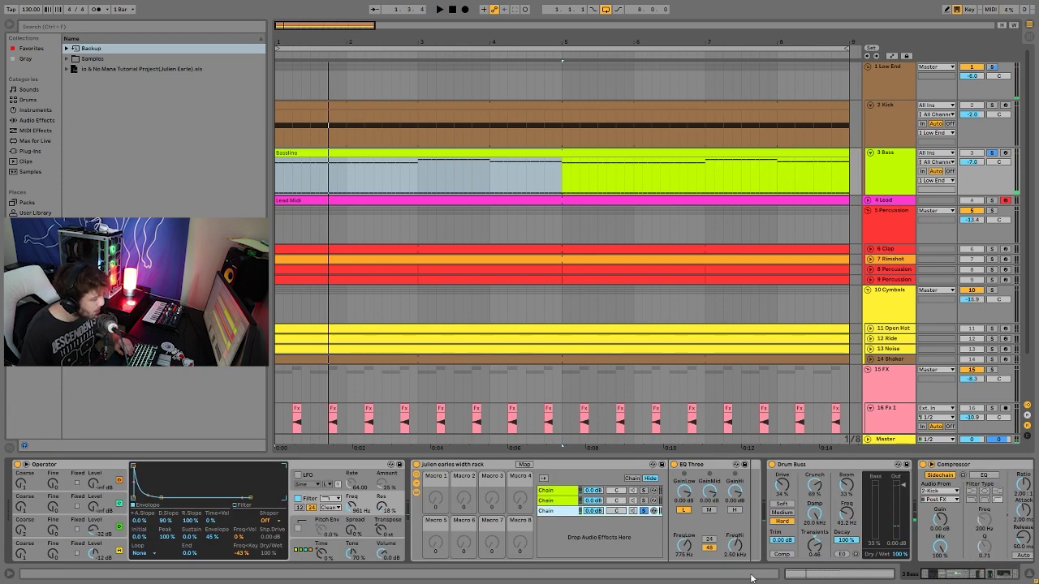
Remove the third chain's solo and play the bass through the whole width rack
{"action": "left_click", "coordinate": [643, 510]}
{"action": "key", "text": "space"}
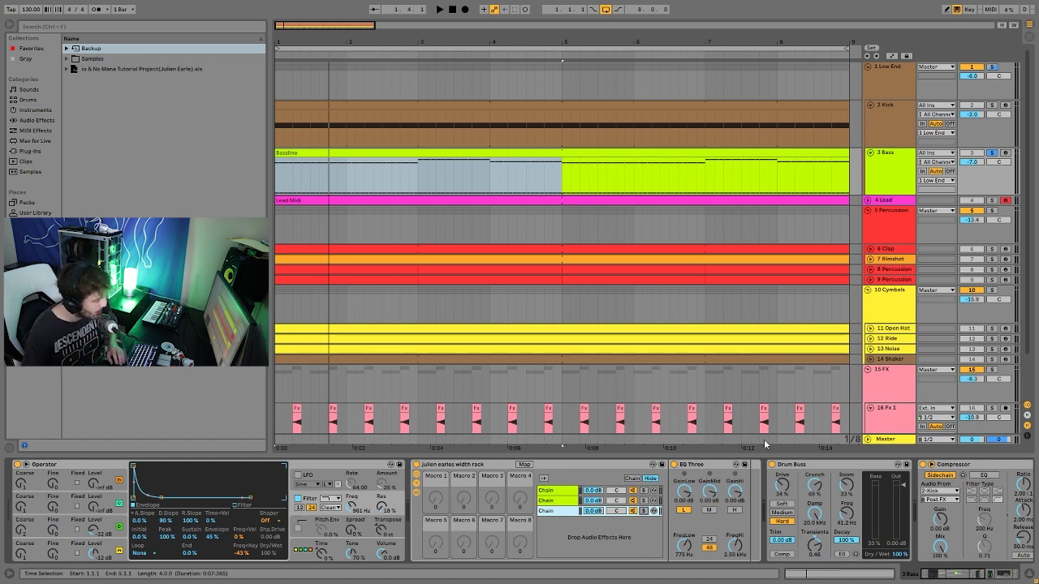
{"action": "key", "text": "space"}
{"action": "key", "text": "space"}
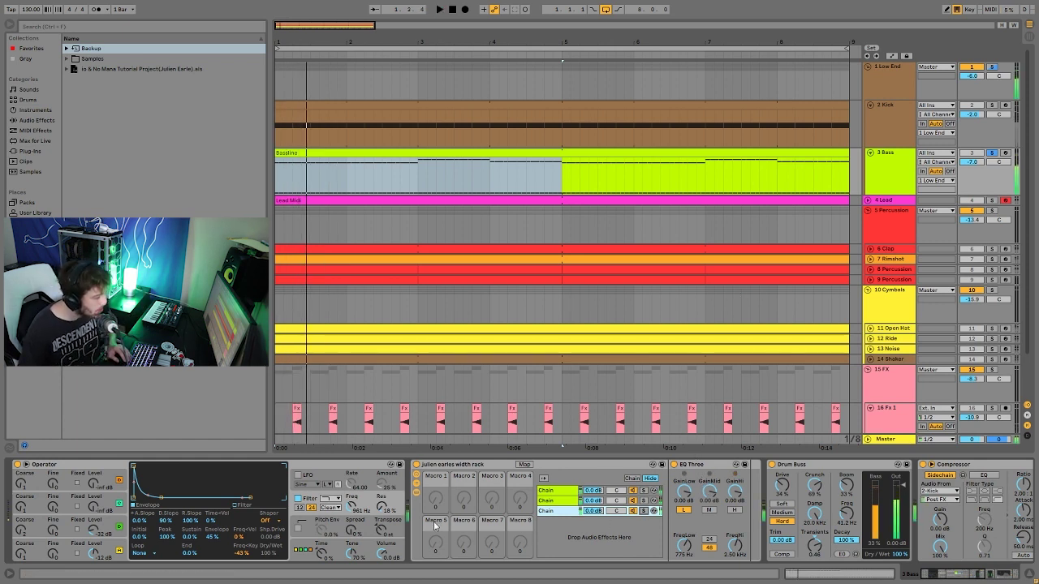
Hide the width rack's devices and chain list, and select Drum Buss
{"action": "key", "text": "Delete"}
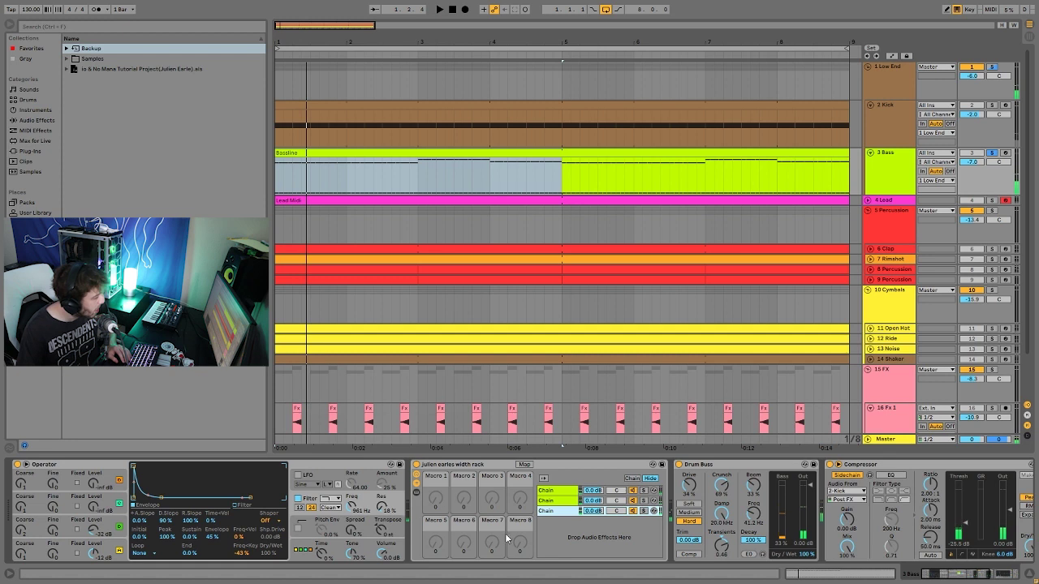
{"action": "left_click", "coordinate": [417, 484]}
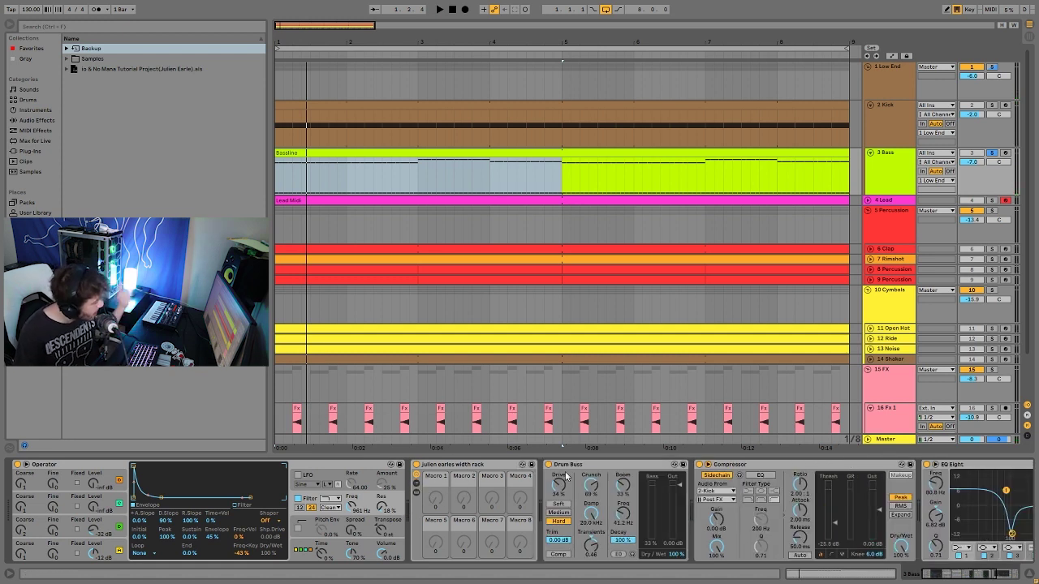
{"action": "left_click", "coordinate": [605, 467]}
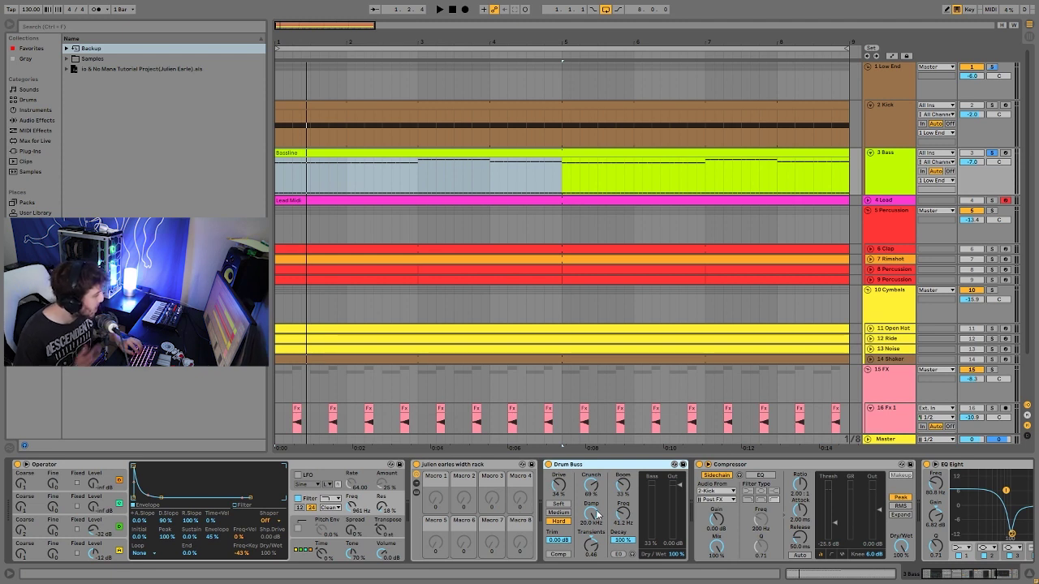
Bypass Drum Buss while the bass plays and raise the Bass track's volume to 0 dB
{"action": "key", "text": "space"}
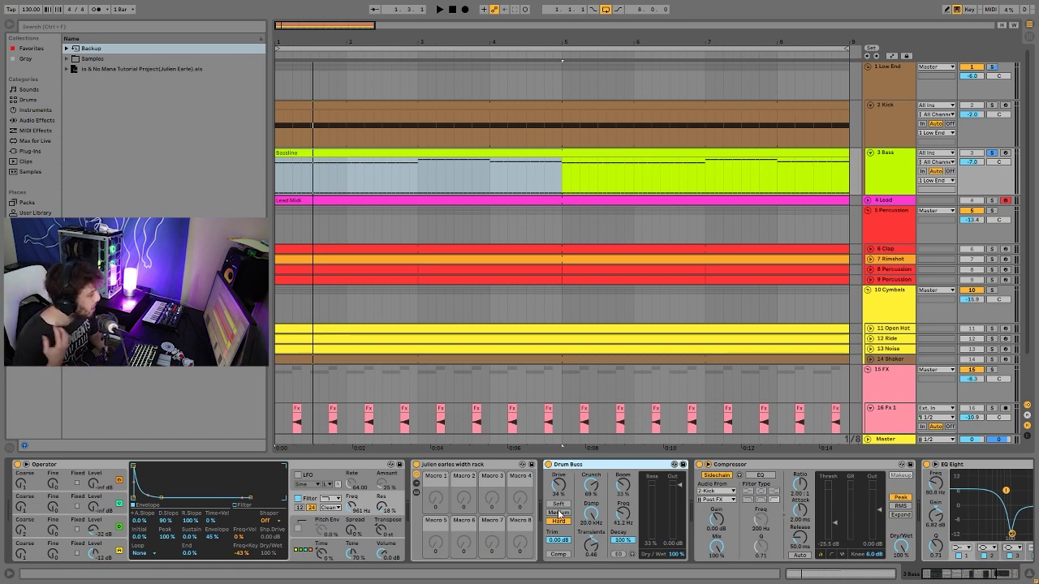
{"action": "key", "text": "space"}
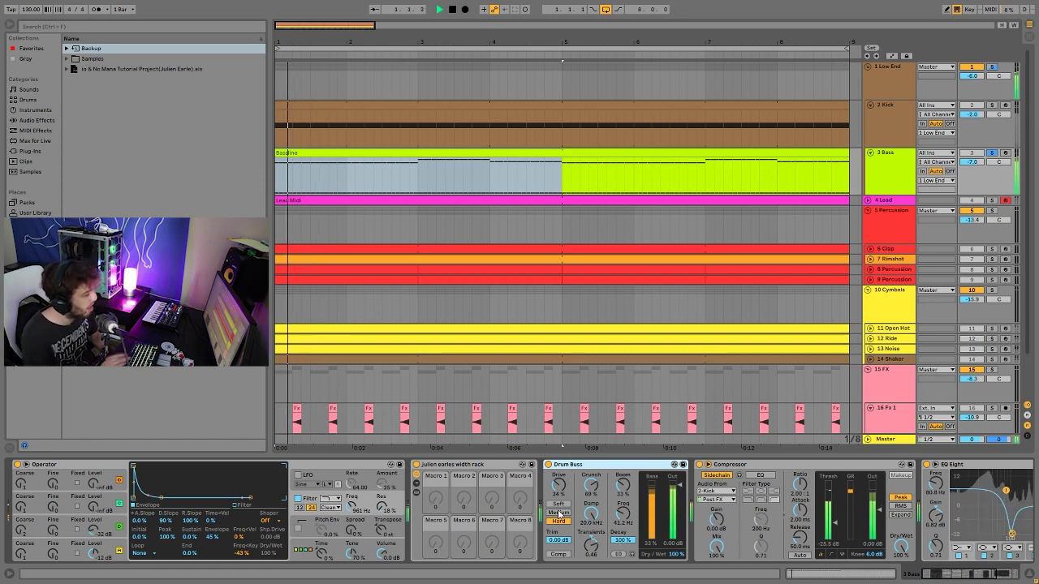
{"action": "left_click", "coordinate": [547, 464]}
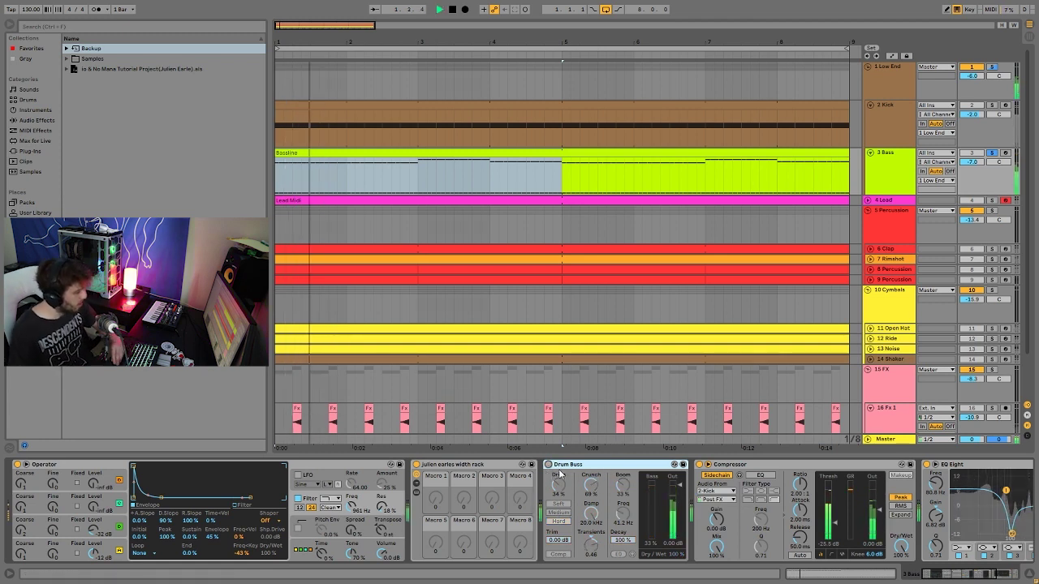
{"action": "left_click", "coordinate": [971, 163]}
{"action": "double_click", "coordinate": [983, 162]}
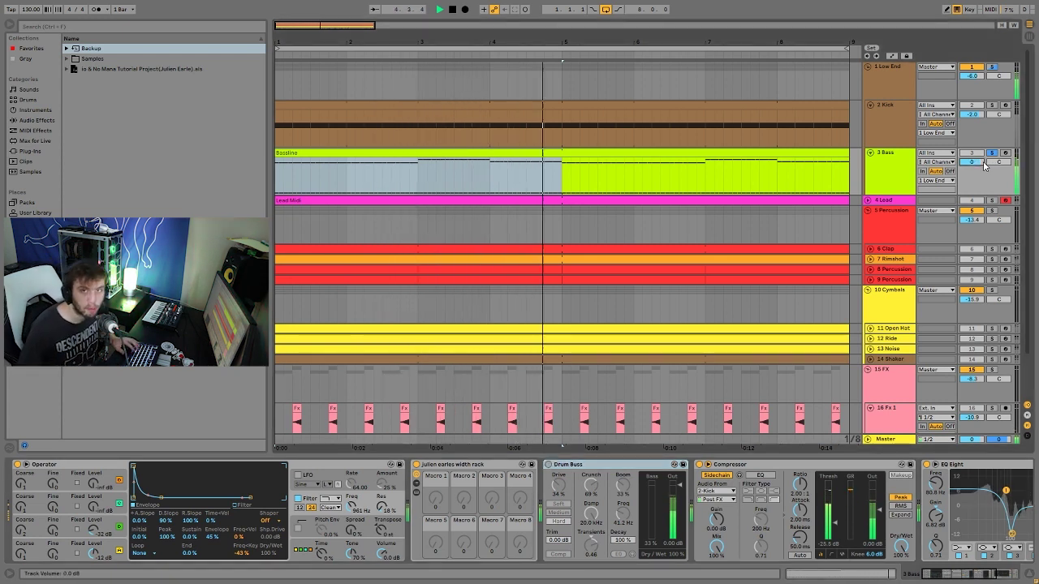
Undo the Bass volume change and the Drum Buss bypass, and stop playback
{"action": "key", "text": "ctrl+z"}
{"action": "key", "text": "ctrl+z"}
{"action": "key", "text": "space"}
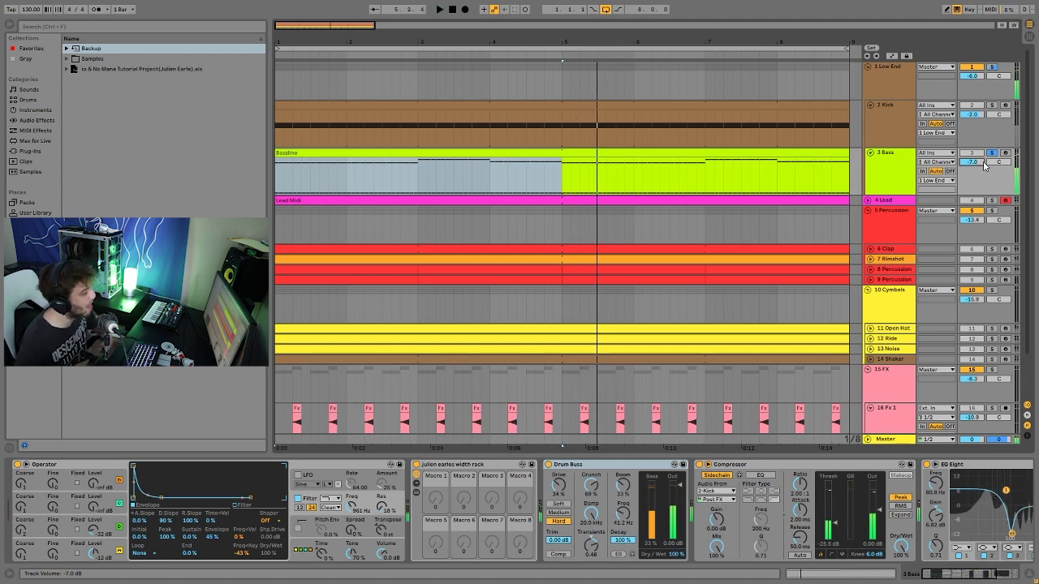
Replay the bass with Drum Buss on and view its Compressor, EQ Eight and Utility settings
{"action": "key", "text": "space"}
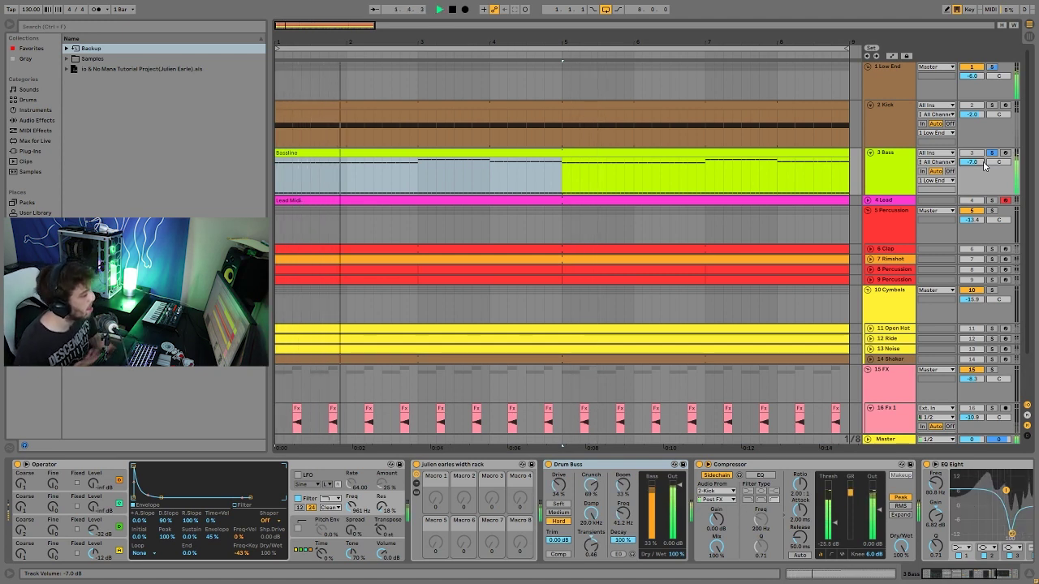
{"action": "key", "text": "space"}
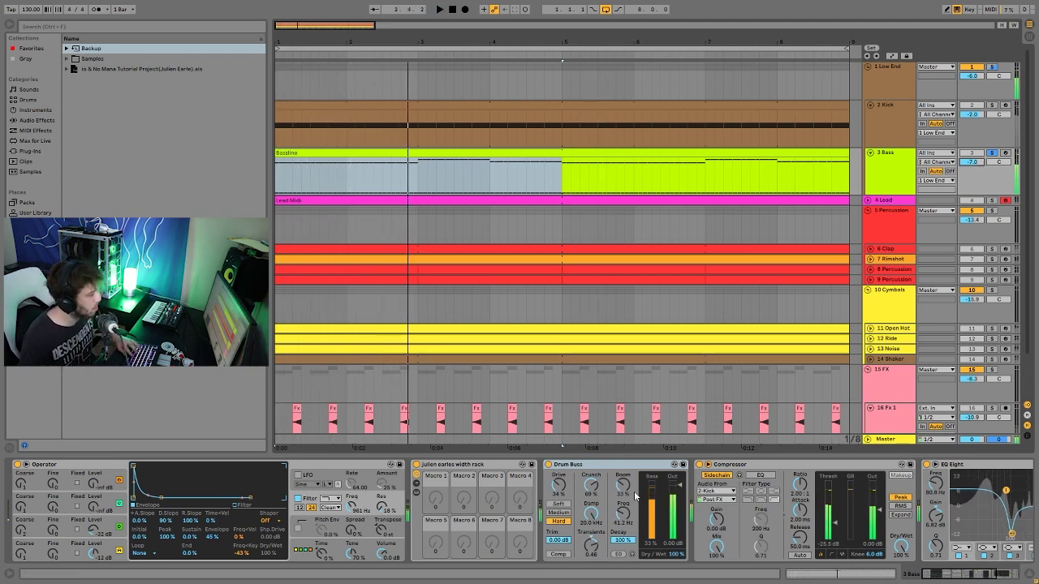
{"action": "scroll", "coordinate": [649, 473], "scroll_direction": "right", "scroll_amount": 3}
{"action": "scroll", "coordinate": [649, 473], "scroll_direction": "right", "scroll_amount": 5}
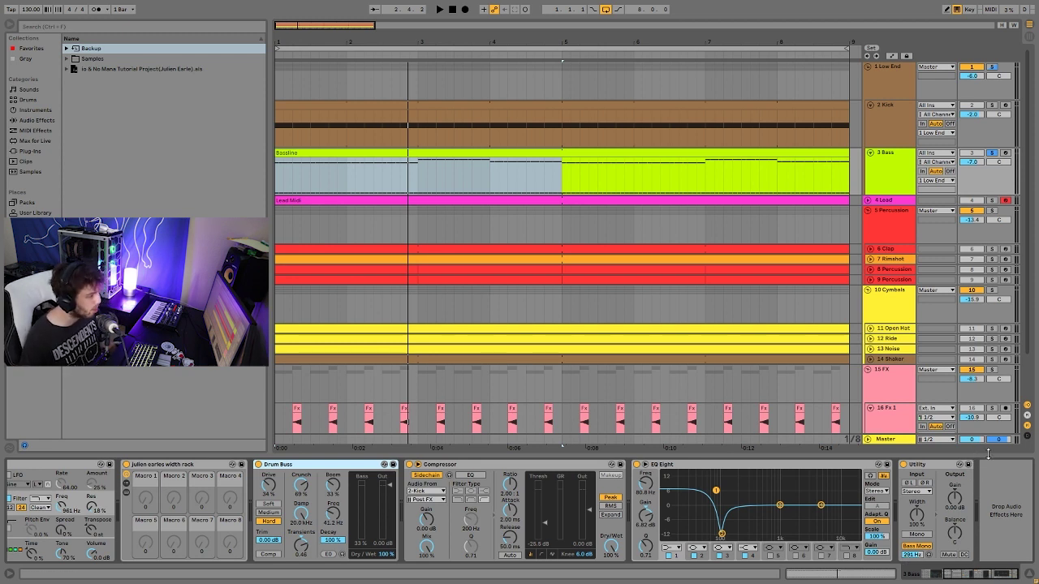
Solo the Low End group and play it with its Saturator bypassed, turning Saturator back on during playback
{"action": "left_click", "coordinate": [993, 68]}
{"action": "left_click", "coordinate": [890, 92]}
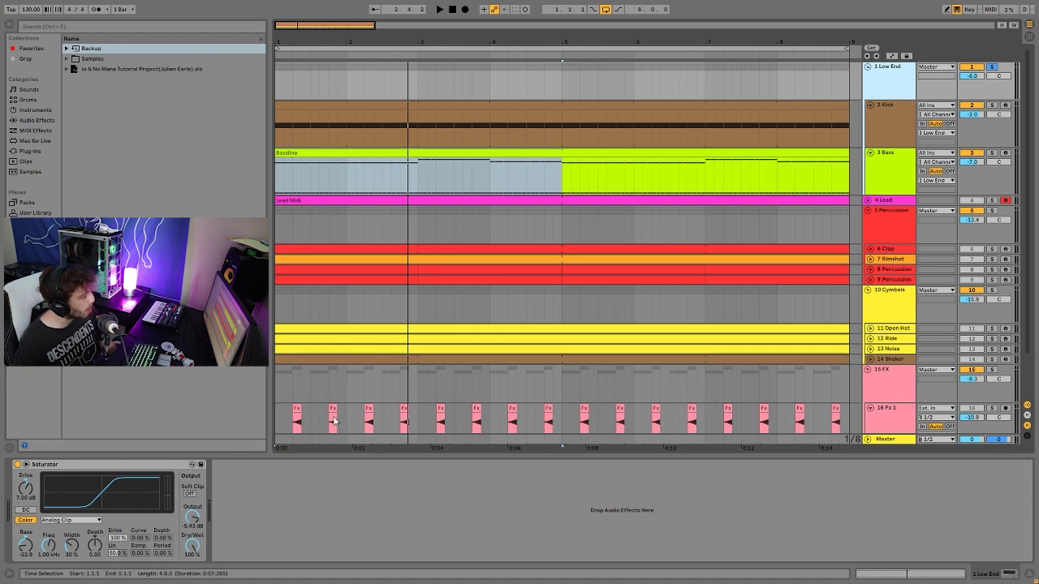
{"action": "left_click", "coordinate": [18, 466]}
{"action": "key", "text": "space"}
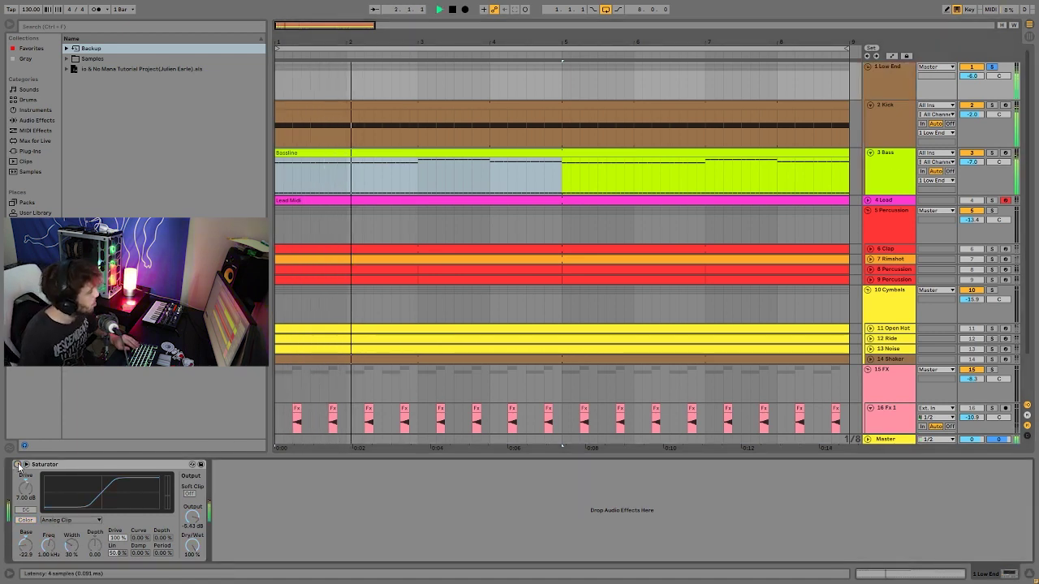
{"action": "left_click", "coordinate": [18, 466]}
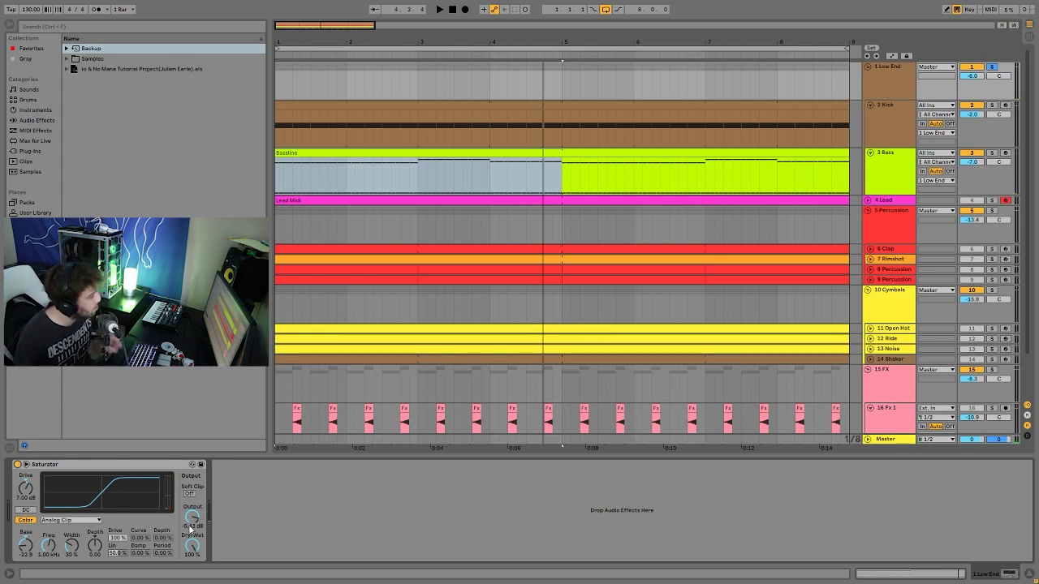
Compare the Low End group again with Saturator on and bypassed, leaving Saturator on when playback stops
{"action": "key", "text": "space"}
{"action": "key", "text": "space"}
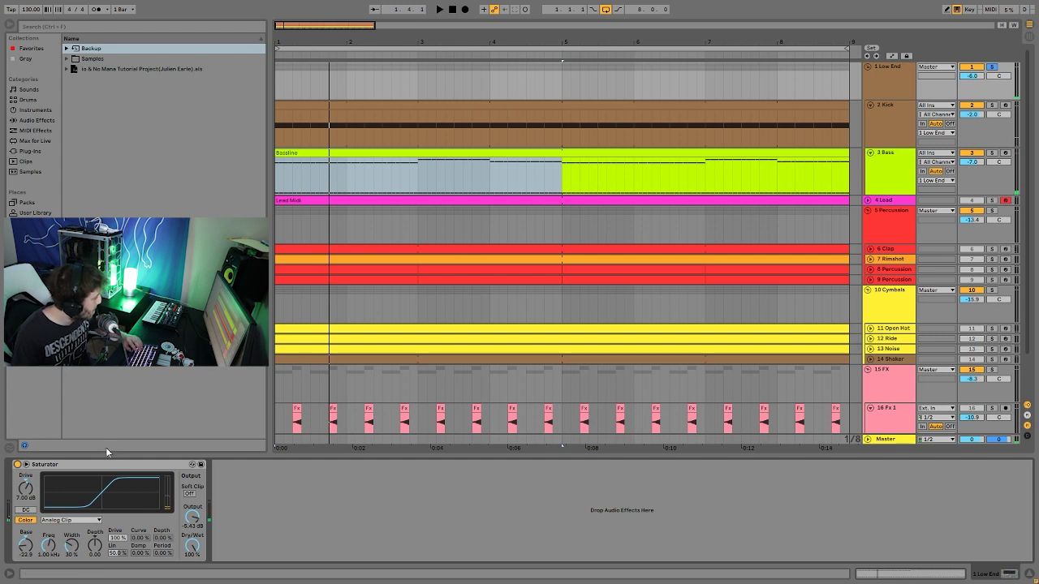
{"action": "left_click", "coordinate": [17, 464]}
{"action": "key", "text": "space"}
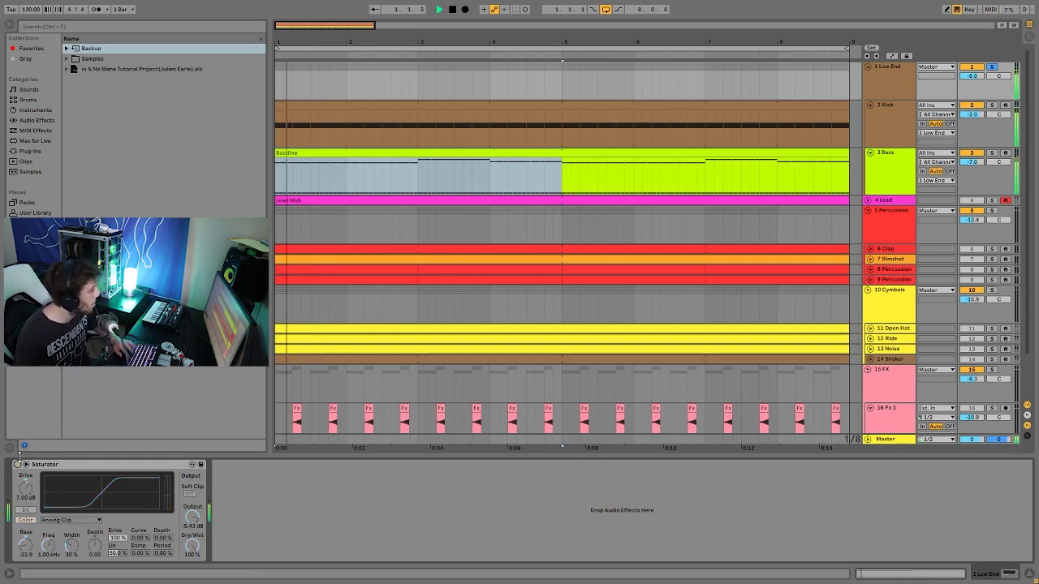
{"action": "left_click", "coordinate": [18, 463]}
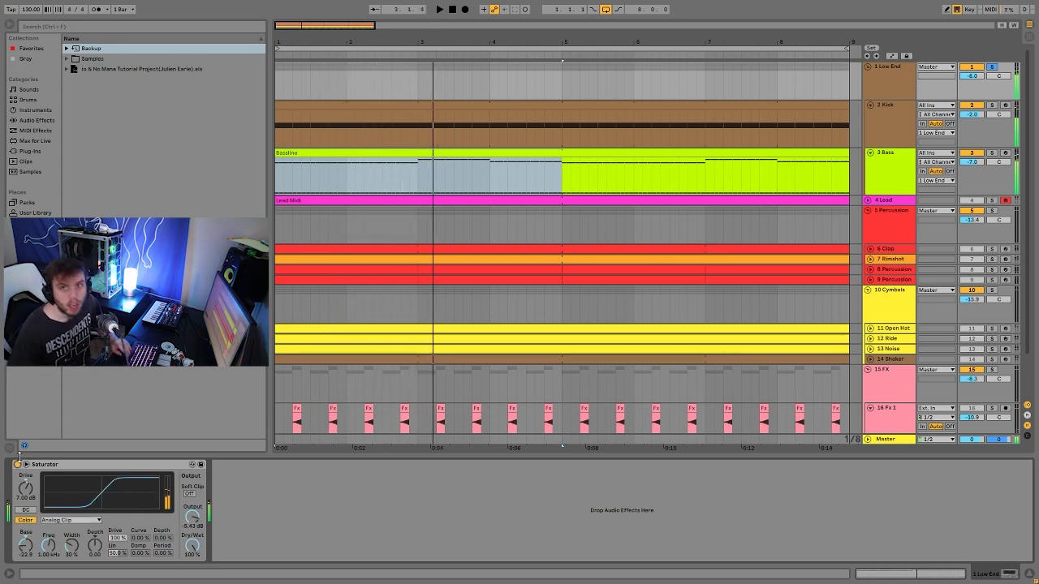
{"action": "key", "text": "space"}
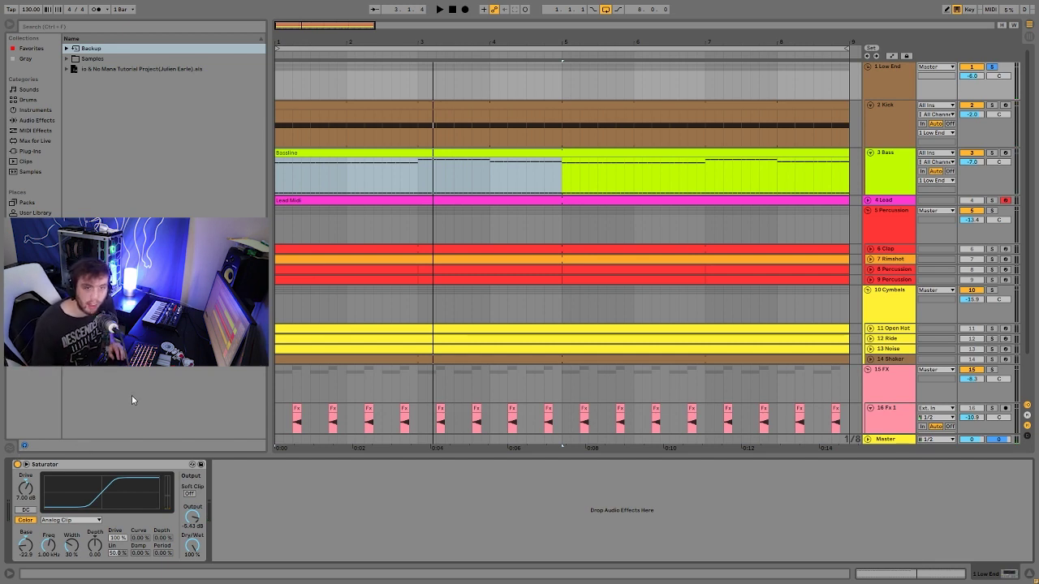
Replay the soloed Low End group to hear the kick and bass together through Saturator
{"action": "key", "text": "space"}
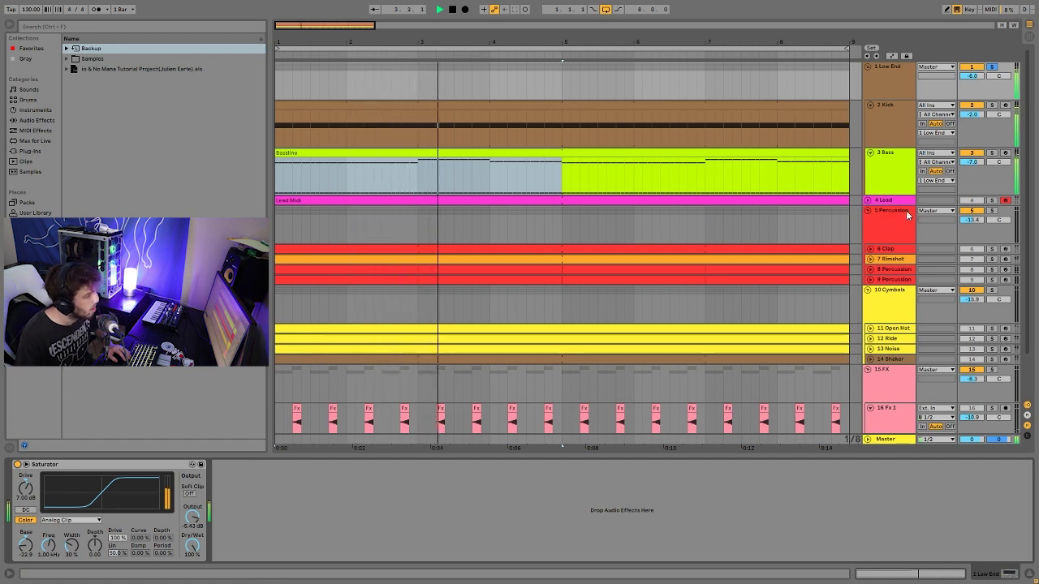
{"action": "key", "text": "space"}
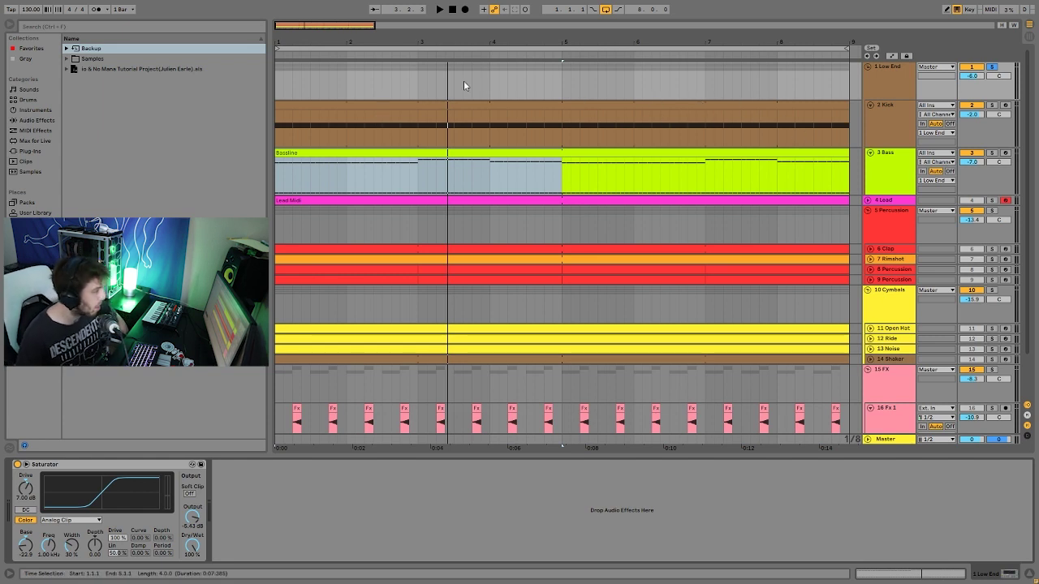
{"action": "key", "text": "space"}
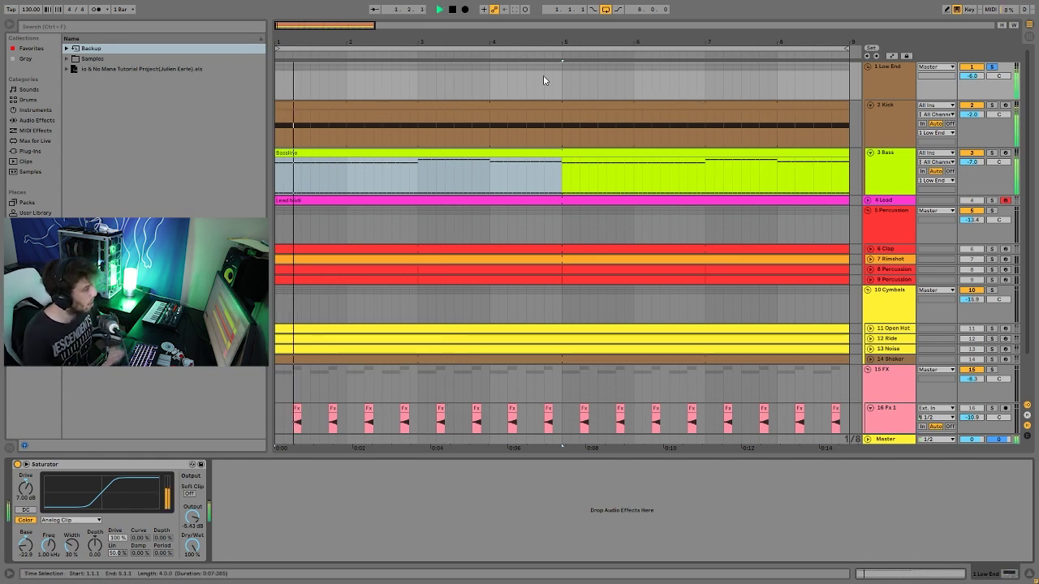
Solo the Lead track instead of the Low End group, unfold it to show its notes and play it
{"action": "left_click", "coordinate": [992, 201]}
{"action": "key", "text": "space"}
{"action": "left_click", "coordinate": [868, 201]}
{"action": "key", "text": "space"}
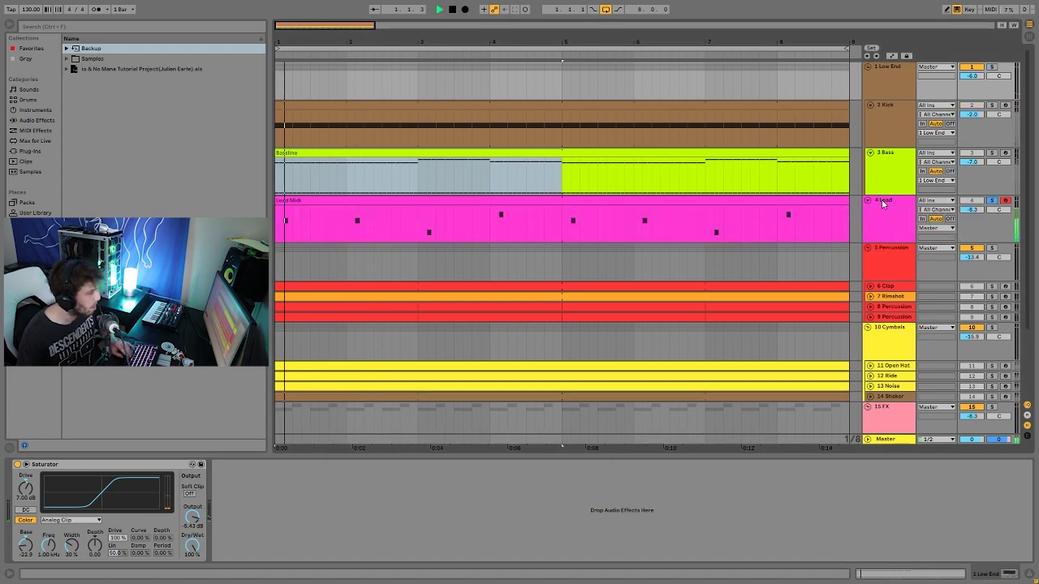
Show the Lead track's devices, open its Lead Midi clip and select the clip's notes on B2
{"action": "left_click", "coordinate": [884, 201]}
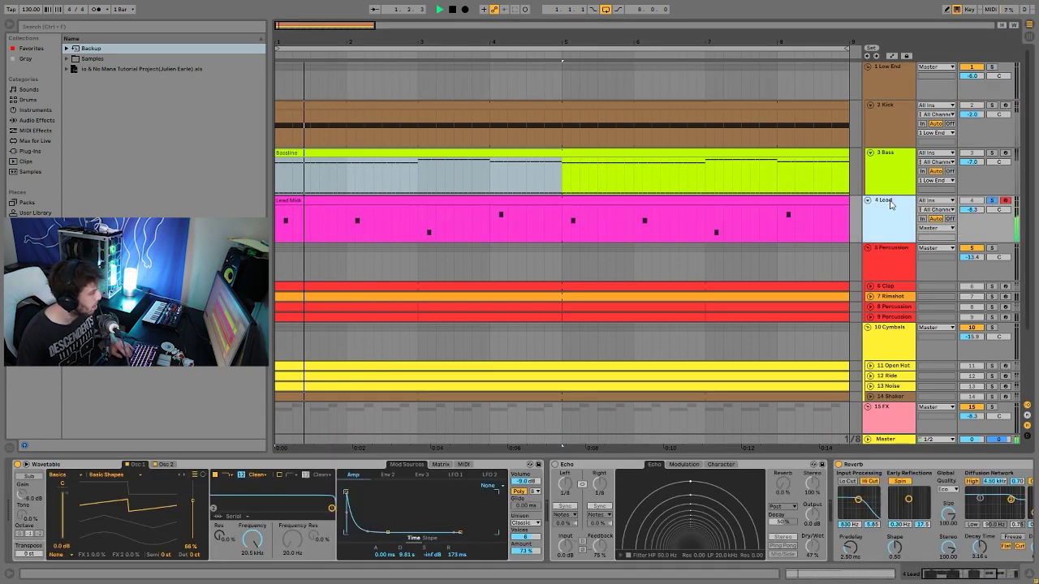
{"action": "double_click", "coordinate": [719, 203]}
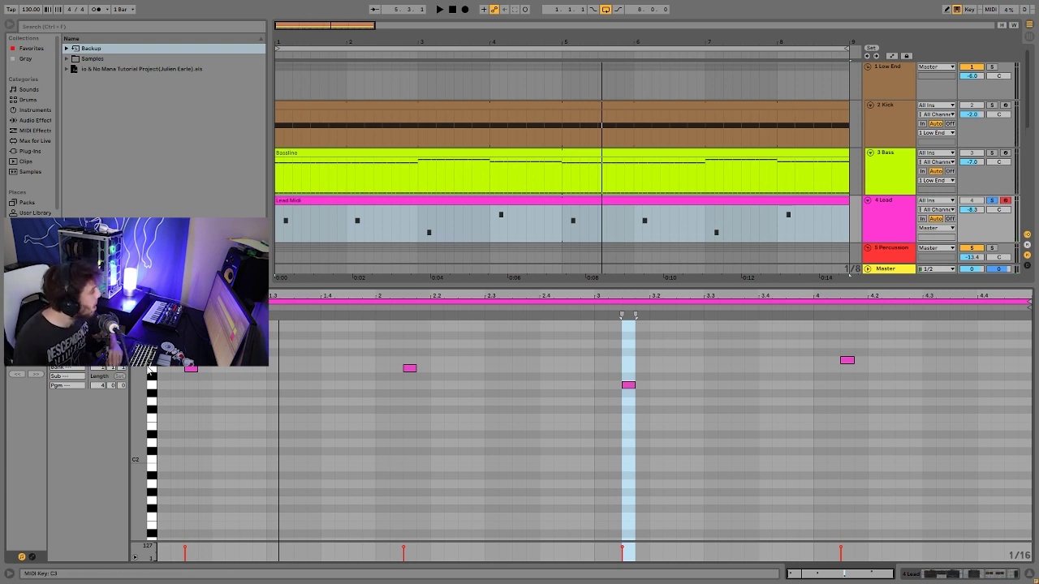
{"action": "left_click", "coordinate": [152, 371]}
{"action": "key", "text": "space"}
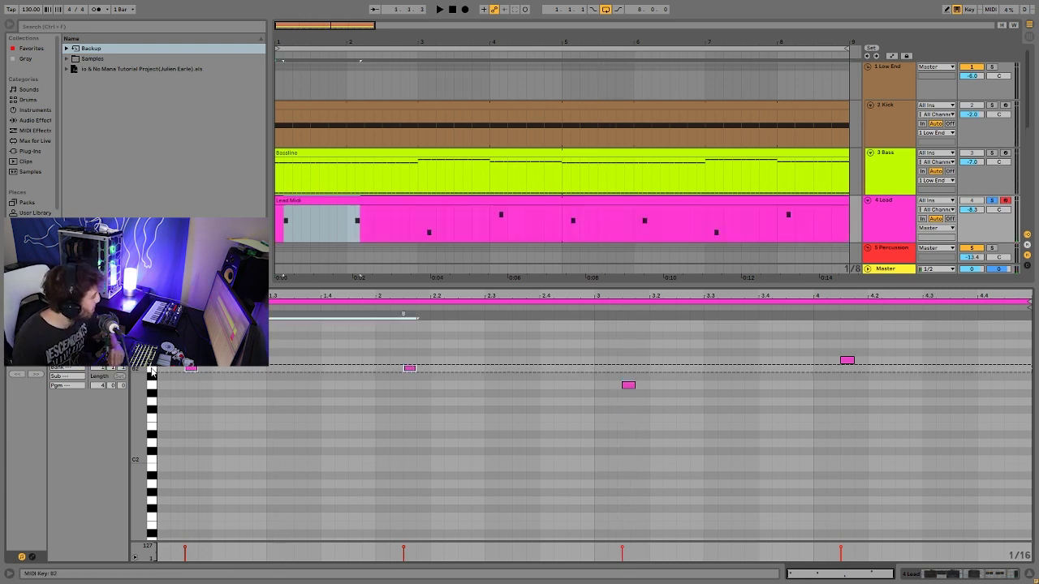
{"action": "left_click", "coordinate": [154, 430]}
{"action": "left_click", "coordinate": [155, 373]}
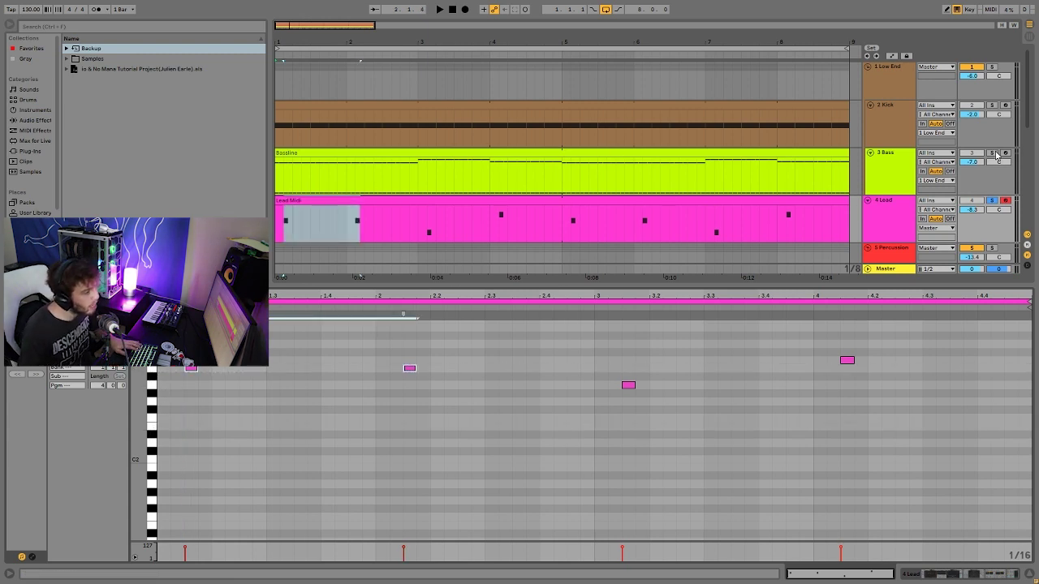
Play the Bass soloed together with the Lead, and select the raised upper notes in bar 3 of the Bassline clip
{"action": "left_click", "coordinate": [992, 153]}
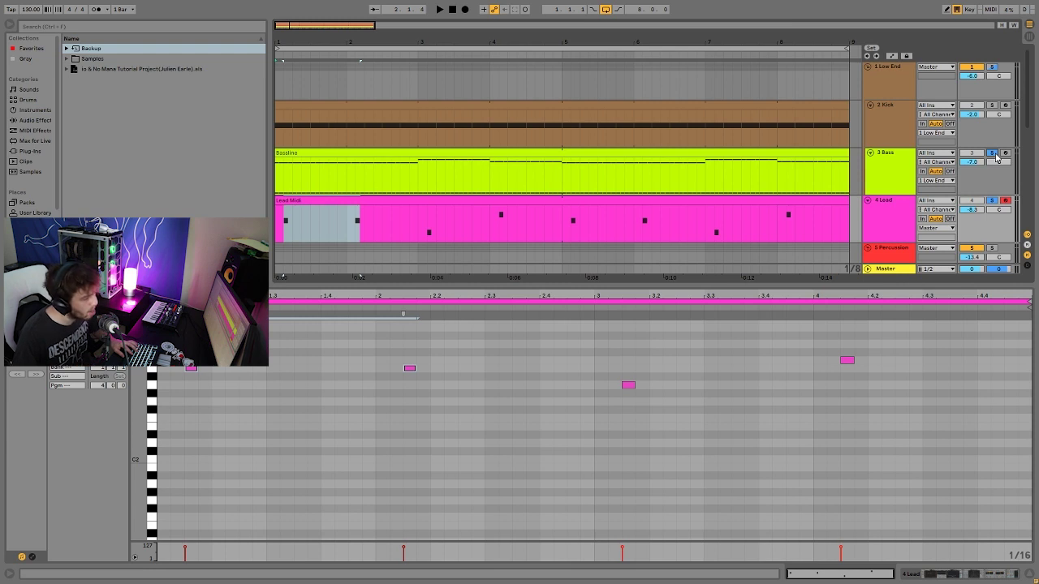
{"action": "key", "text": "space"}
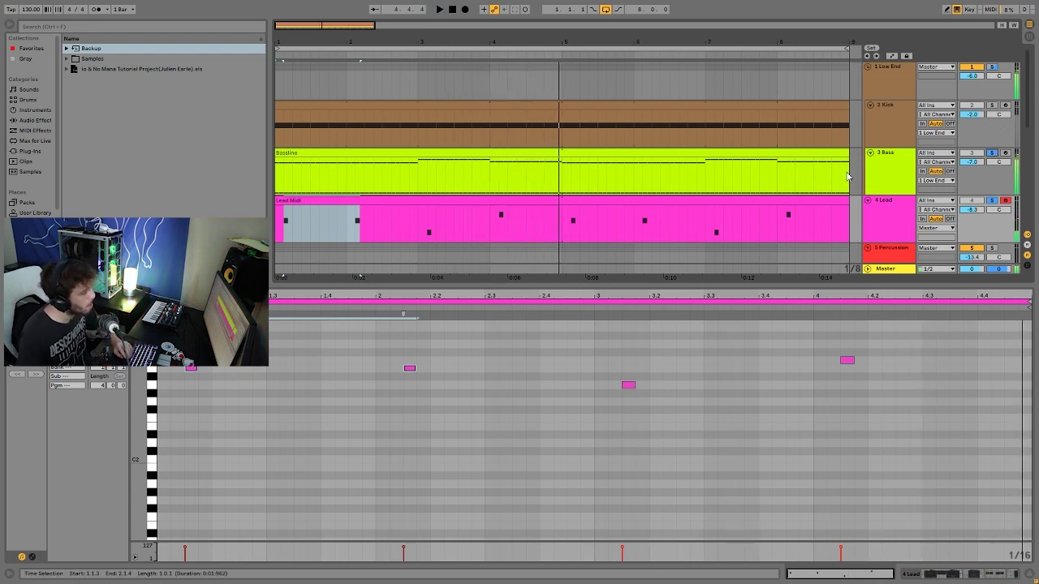
{"action": "left_click", "coordinate": [524, 154]}
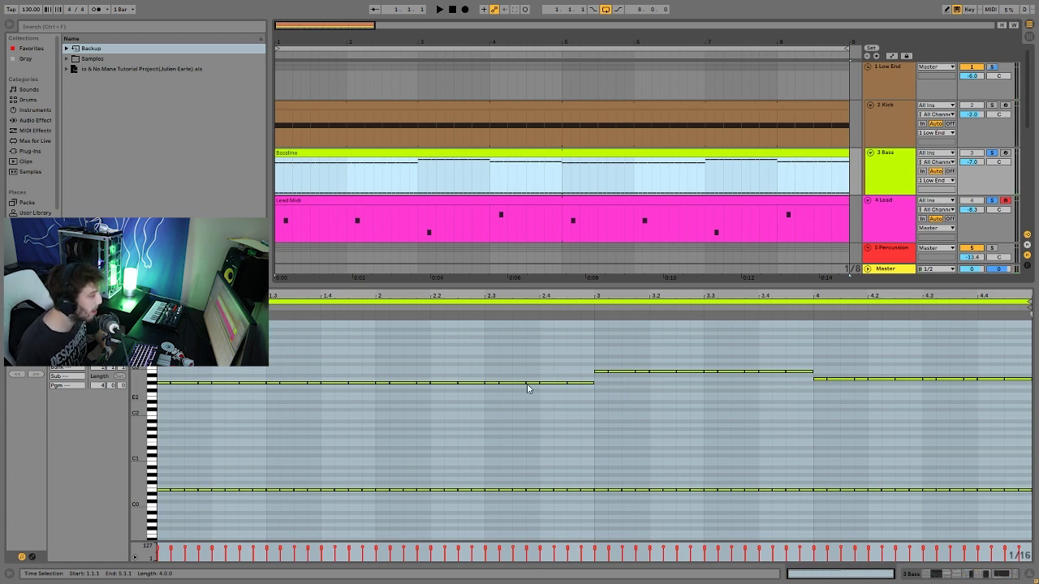
{"action": "left_click_drag", "start_coordinate": [594, 379], "coordinate": [800, 339]}
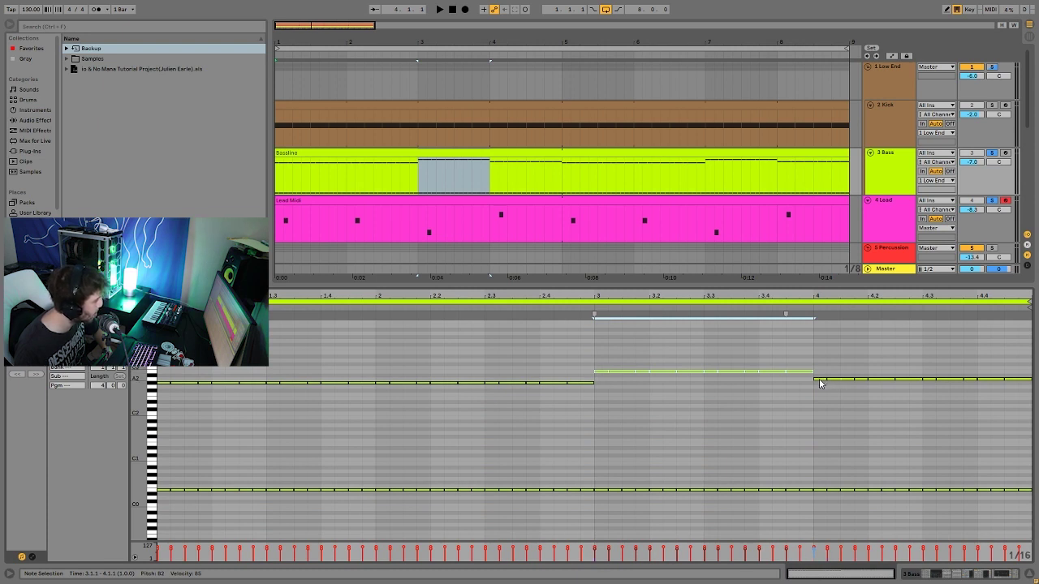
Reopen the Lead Midi clip and play the Lead and Bass together from the start of bar 3
{"action": "left_click", "coordinate": [502, 218]}
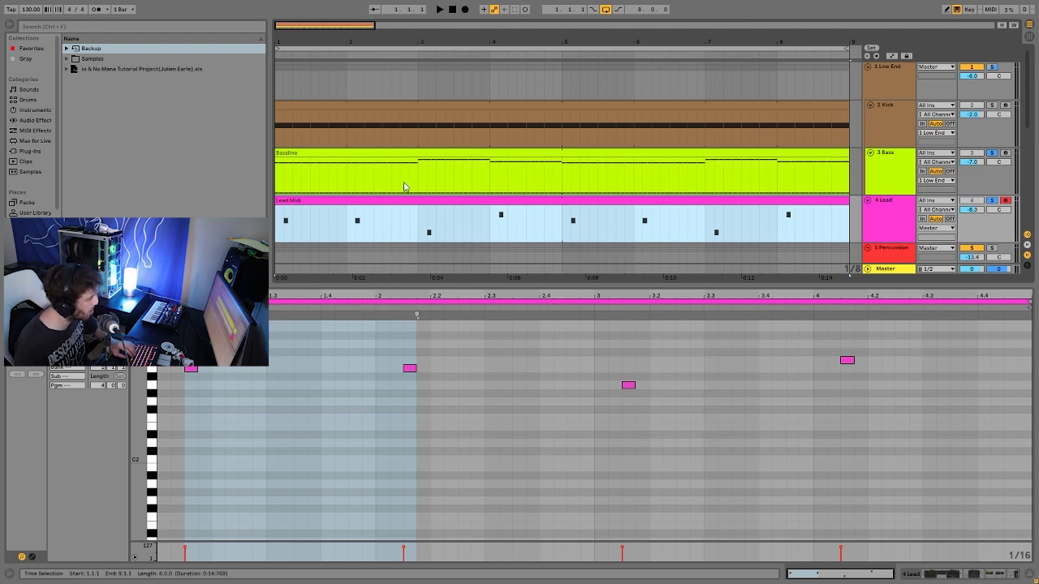
{"action": "left_click", "coordinate": [414, 228]}
{"action": "key", "text": "space"}
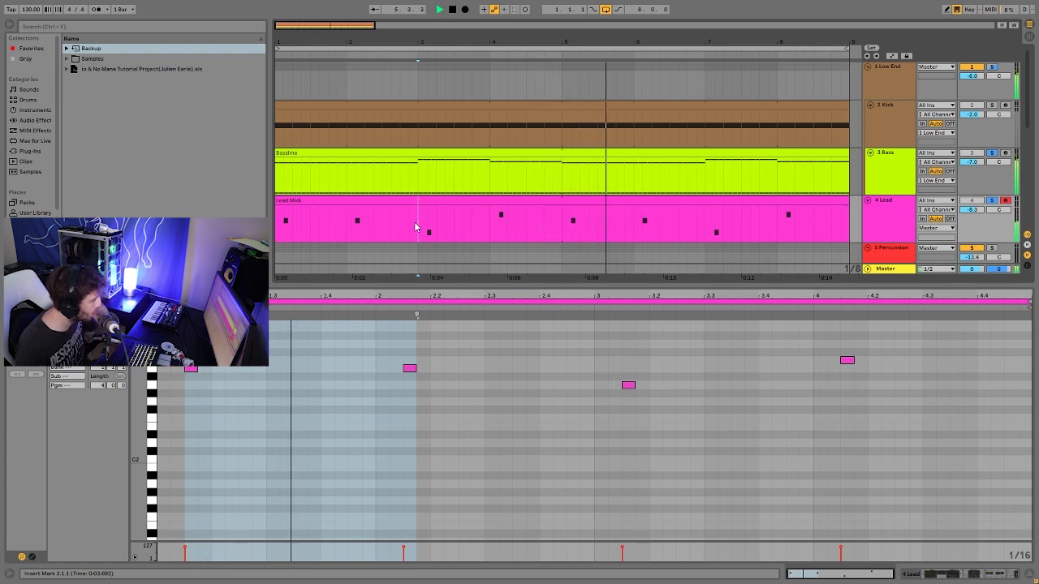
{"action": "key", "text": "space"}
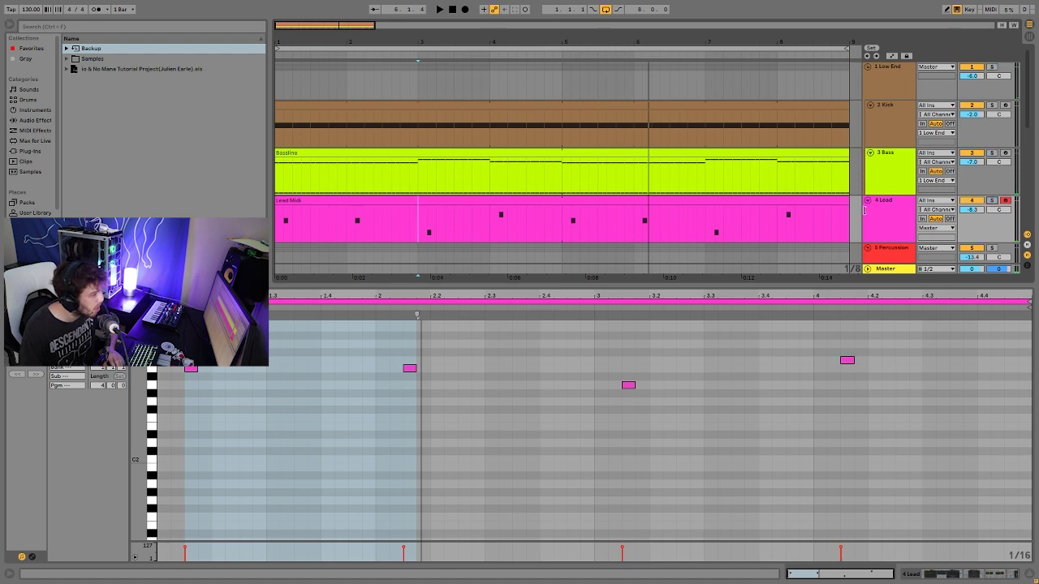
Play the full mix with all solos cleared, then solo the Lead and show its device chain
{"action": "left_click", "coordinate": [787, 201]}
{"action": "key", "text": "space"}
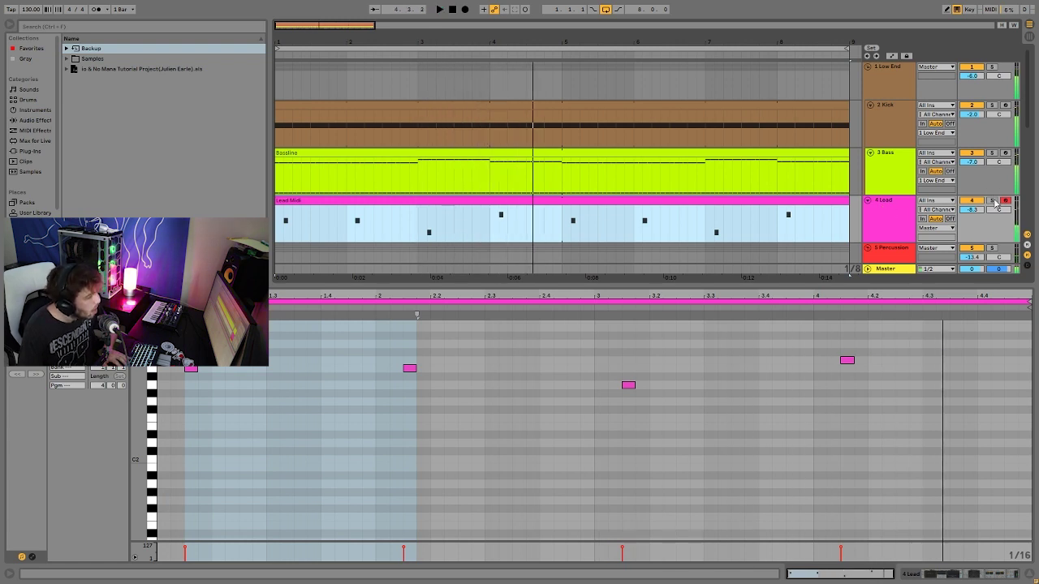
{"action": "left_click", "coordinate": [991, 200]}
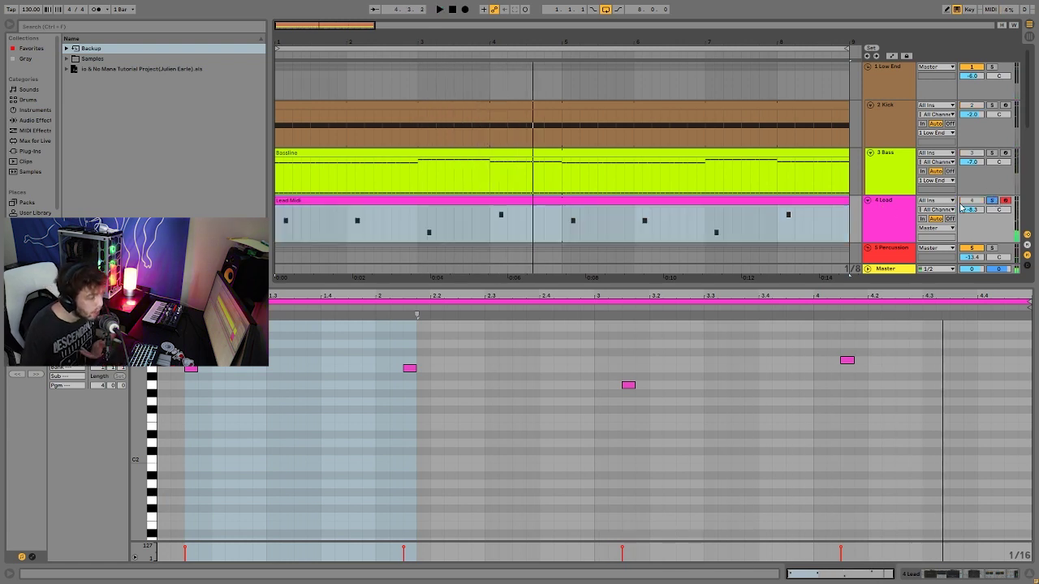
{"action": "left_click", "coordinate": [880, 231]}
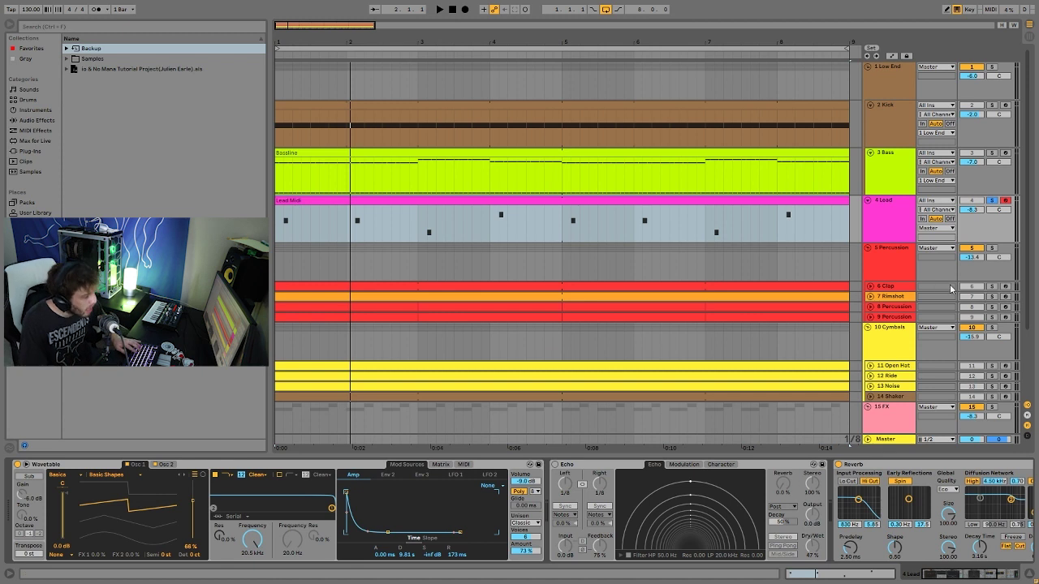
Unfold the two Percussion tracks, 8 and 9, and play them soloed together with the Lead
{"action": "left_click", "coordinate": [990, 248]}
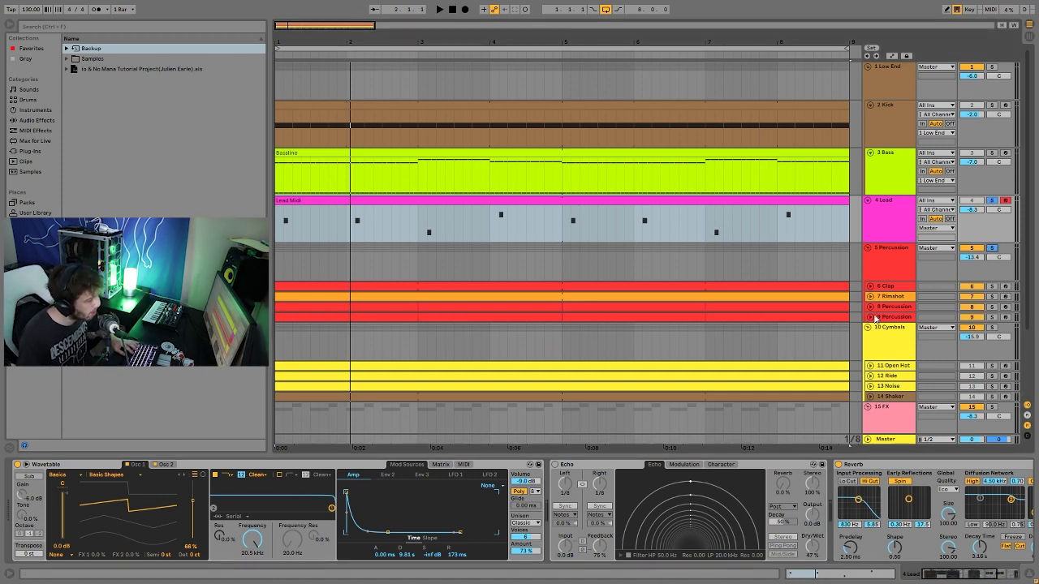
{"action": "left_click", "coordinate": [870, 316]}
{"action": "left_click", "coordinate": [870, 306]}
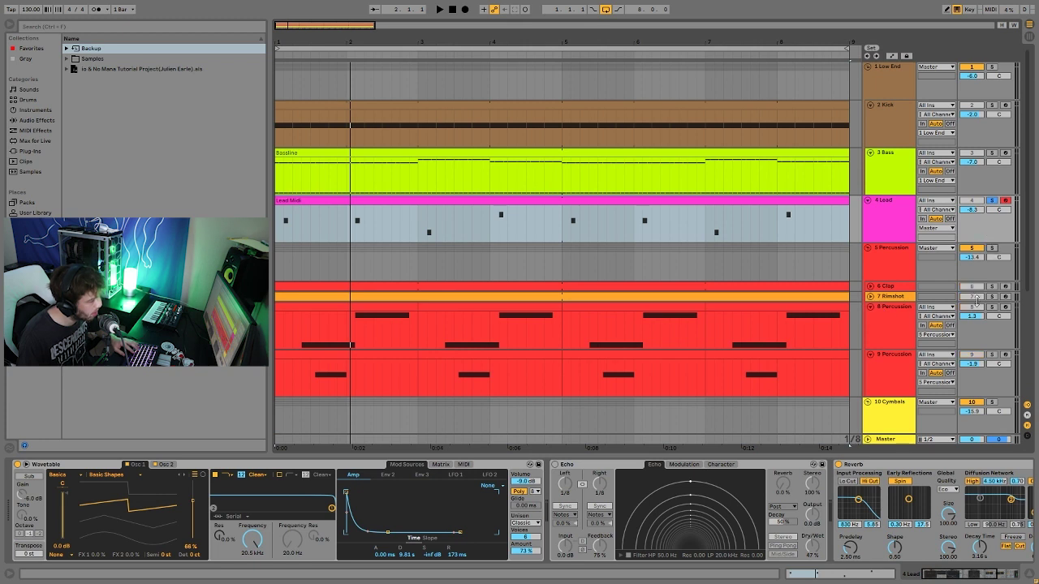
{"action": "left_click", "coordinate": [991, 307]}
{"action": "left_click", "coordinate": [991, 355]}
{"action": "key", "text": "space"}
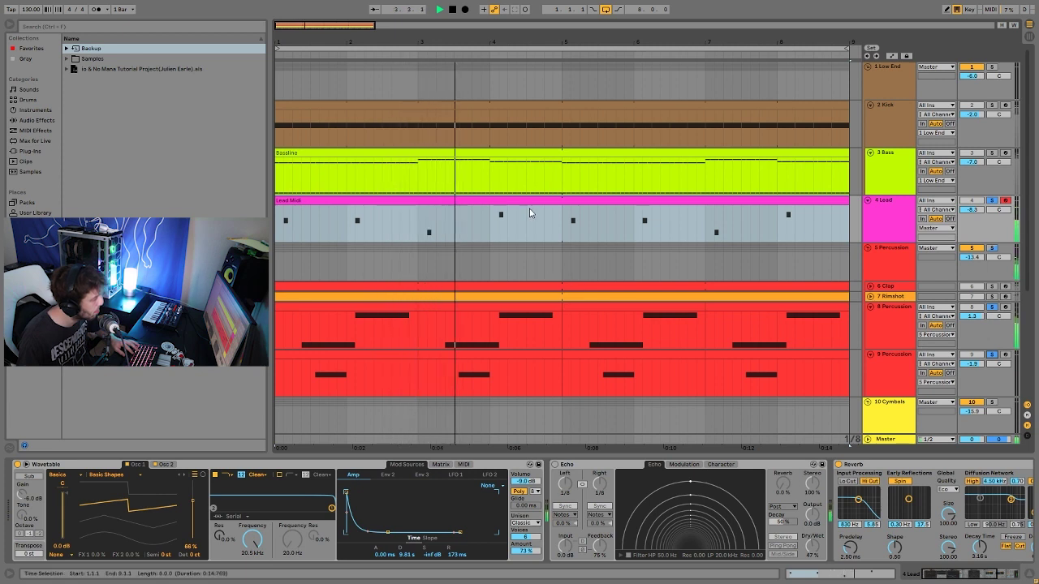
{"action": "key", "text": "space"}
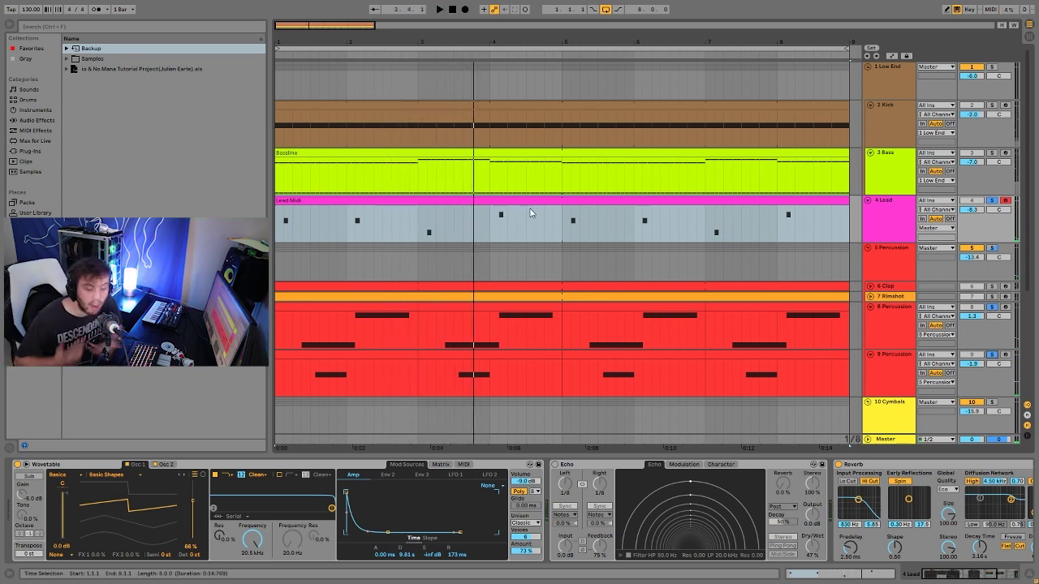
Clear all solos, fold the Percussion group's tracks and show the Lead track's devices again
{"action": "left_click", "coordinate": [992, 307]}
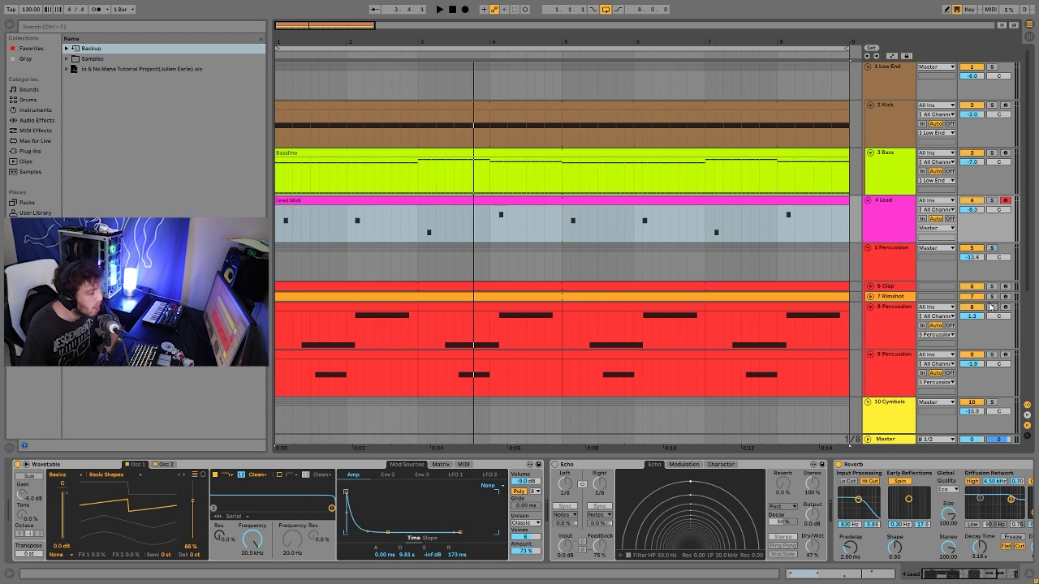
{"action": "left_click", "coordinate": [882, 314]}
{"action": "key", "text": "ctrl+a"}
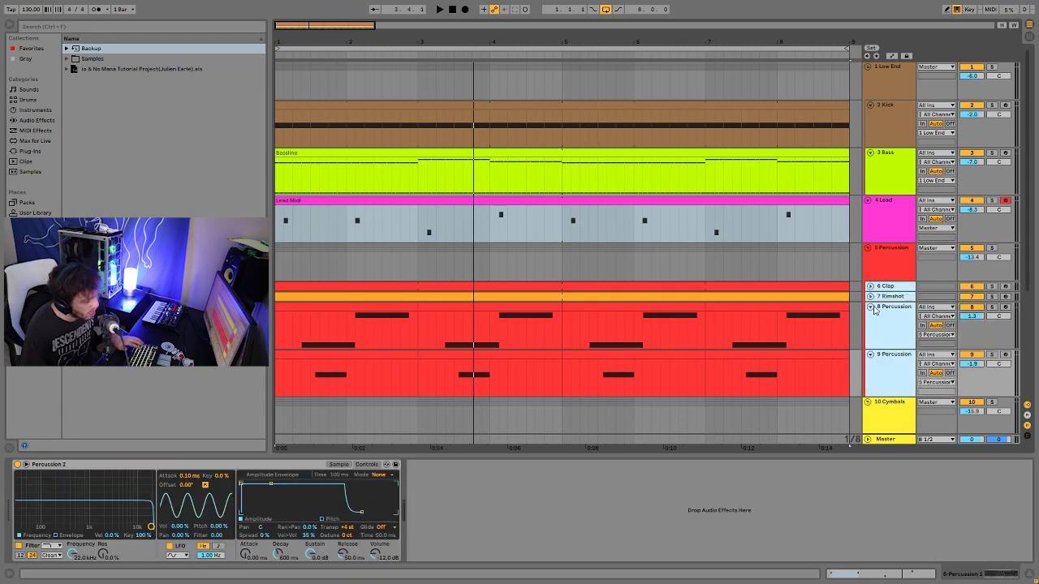
{"action": "left_click", "coordinate": [871, 307]}
{"action": "left_click", "coordinate": [870, 222]}
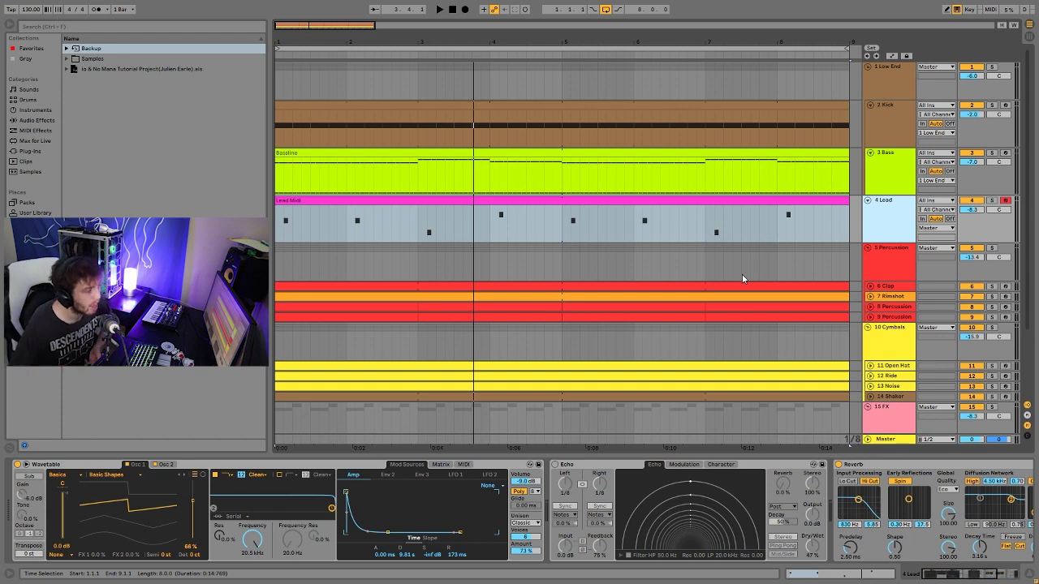
Delete the Echo from the Lead track's device chain and play the Lead soloed
{"action": "left_click", "coordinate": [770, 466]}
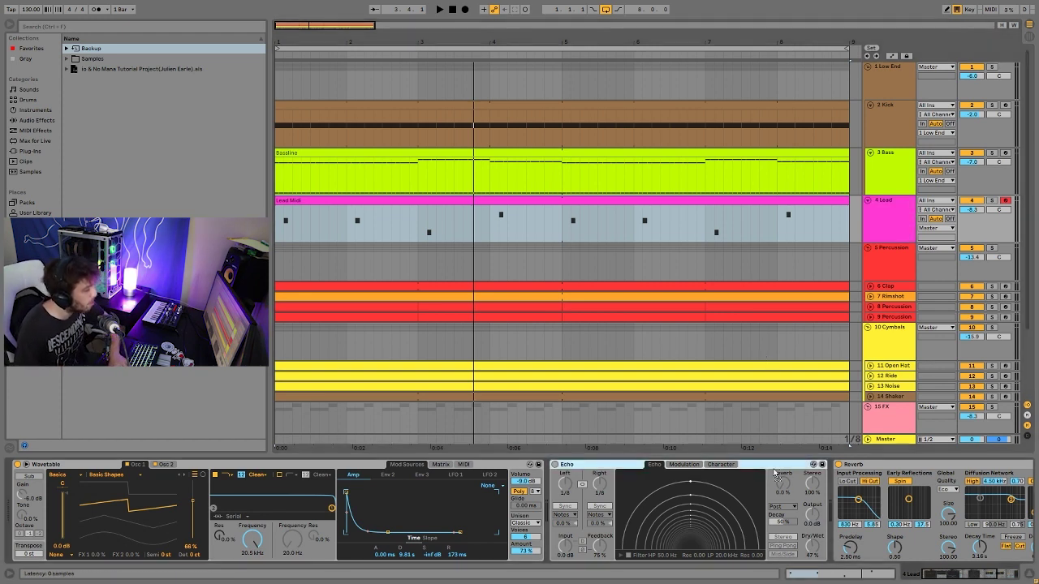
{"action": "key", "text": "Delete"}
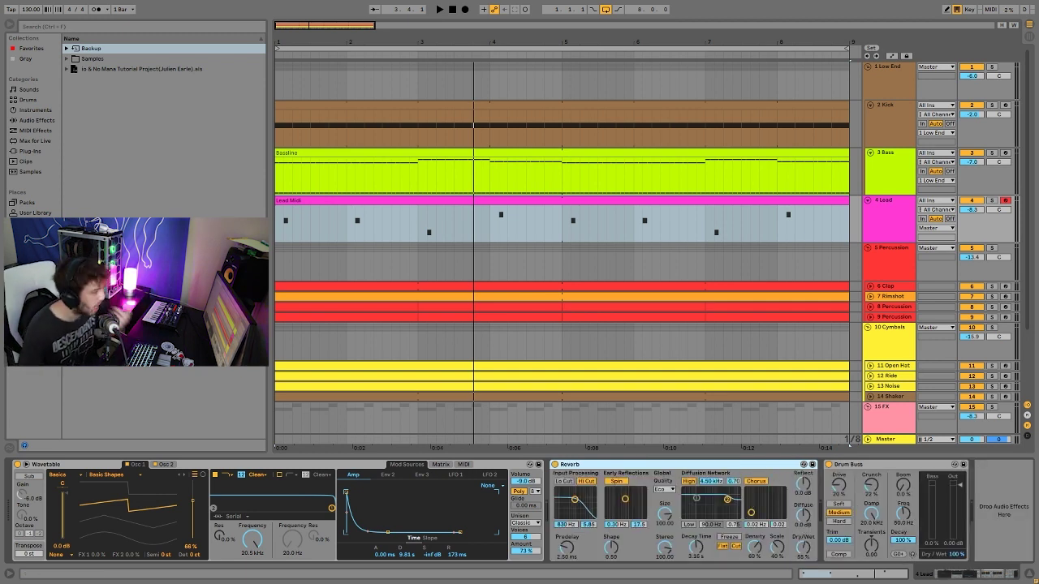
{"action": "left_click", "coordinate": [991, 201]}
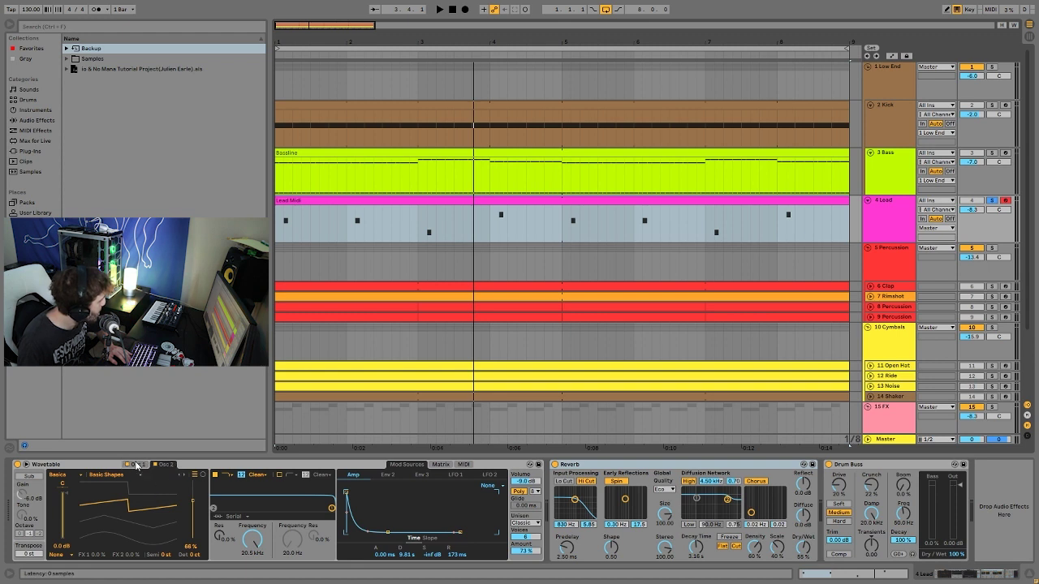
{"action": "key", "text": "space"}
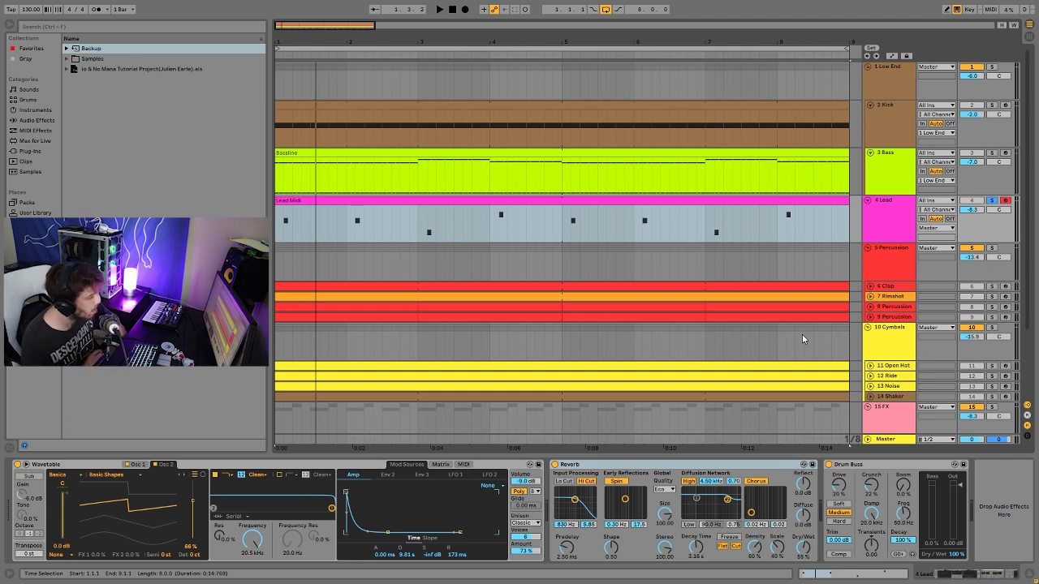
Unsolo the Lead and play the full mix
{"action": "left_click", "coordinate": [991, 199]}
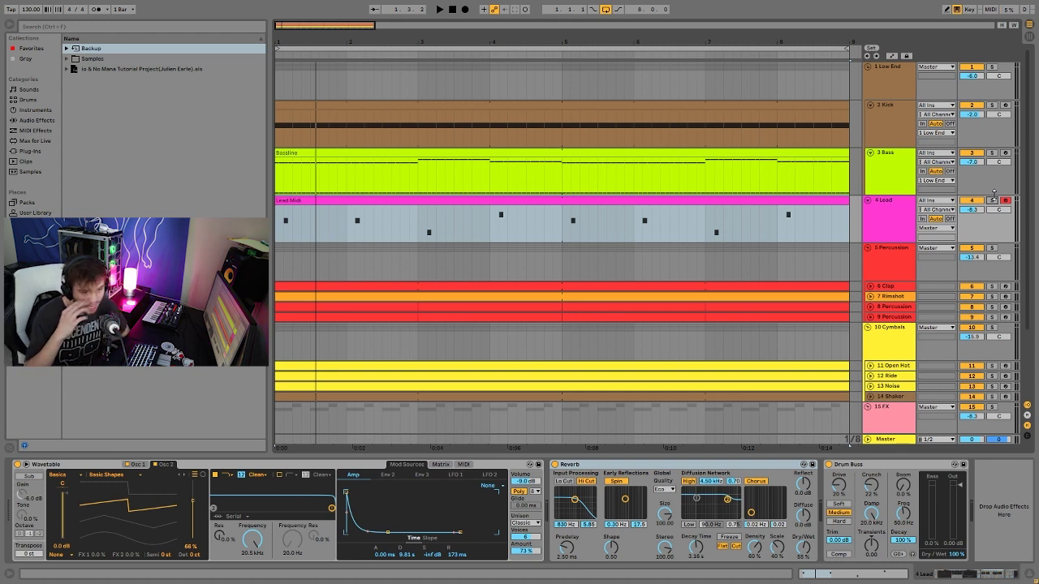
{"action": "key", "text": "space"}
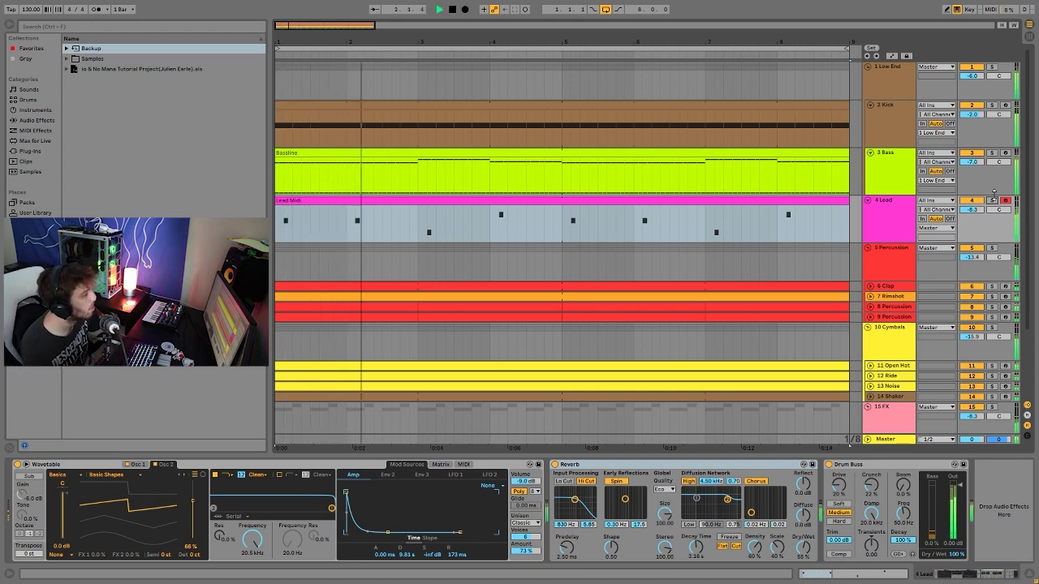
{"action": "scroll", "coordinate": [951, 234], "scroll_direction": "down", "scroll_amount": 3}
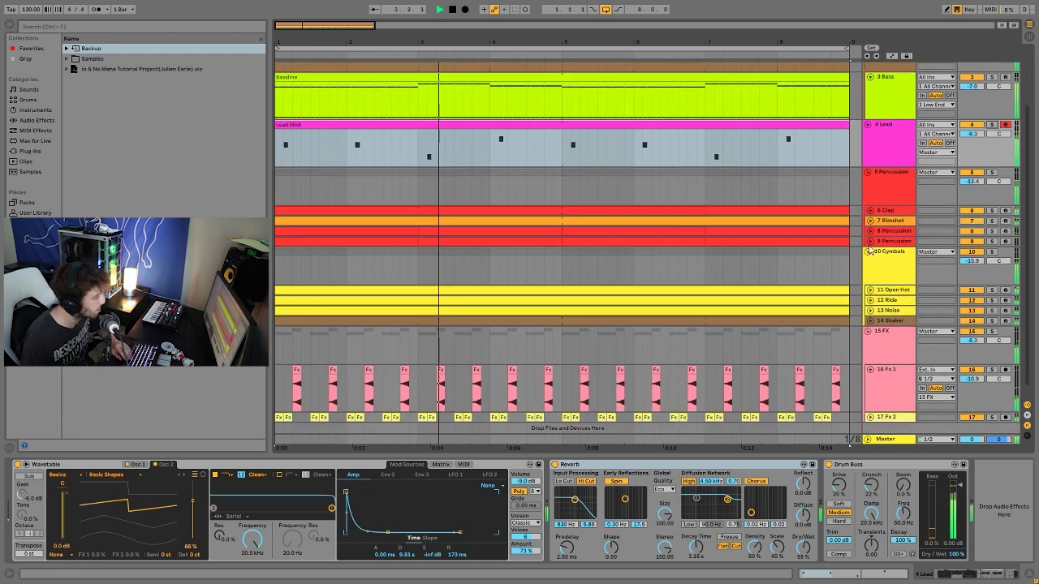
{"action": "key", "text": "space"}
Play the Percussion group soloed while unfolding its Clap, Rimshot and two Percussion tracks
{"action": "left_click", "coordinate": [991, 172]}
{"action": "key", "text": "space"}
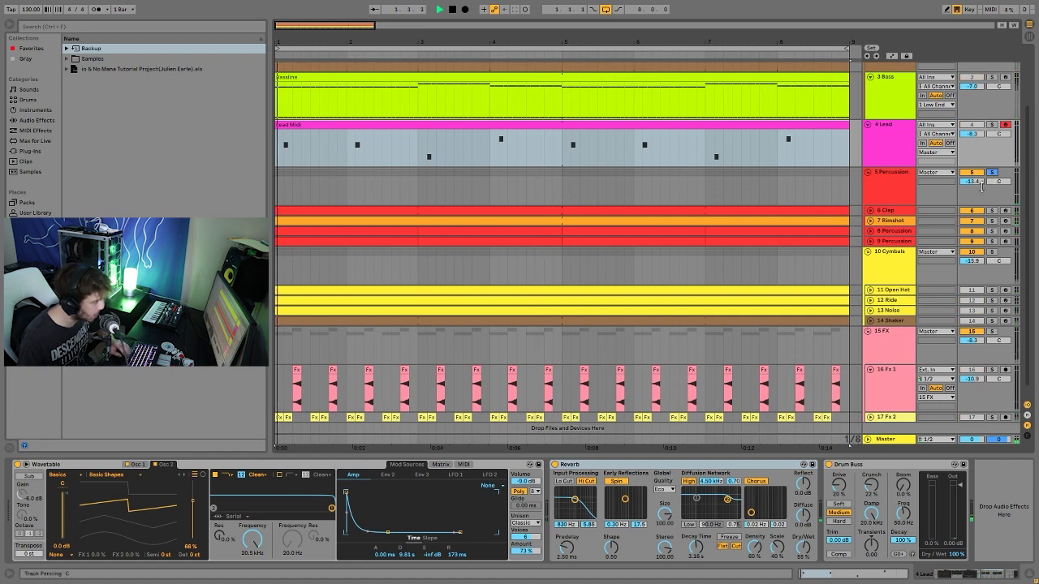
{"action": "left_click", "coordinate": [870, 211]}
{"action": "scroll", "coordinate": [899, 238], "scroll_direction": "down", "scroll_amount": 2}
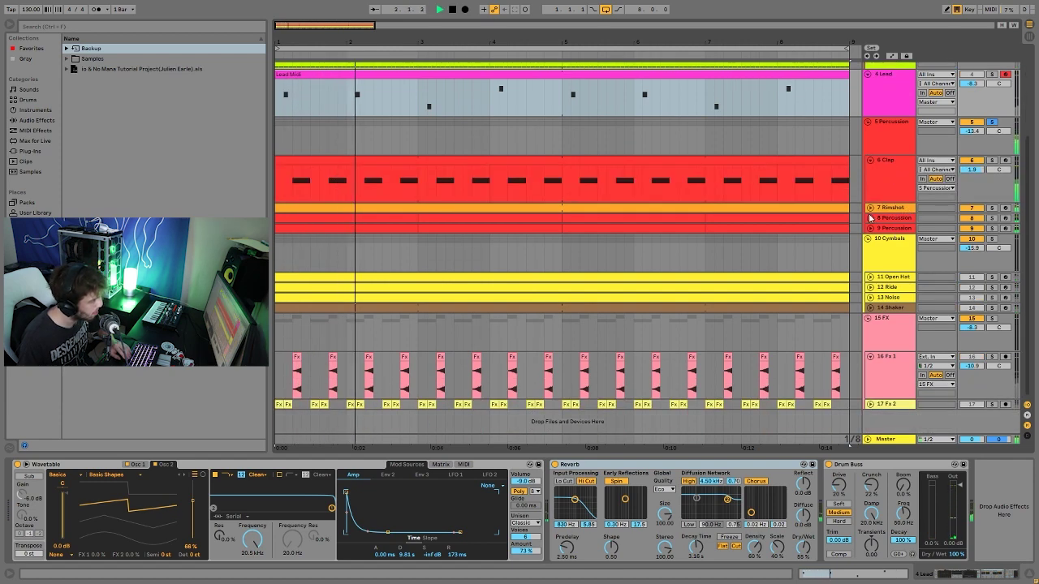
{"action": "left_click", "coordinate": [870, 207]}
{"action": "scroll", "coordinate": [870, 222], "scroll_direction": "down", "scroll_amount": 1}
{"action": "left_click", "coordinate": [870, 219]}
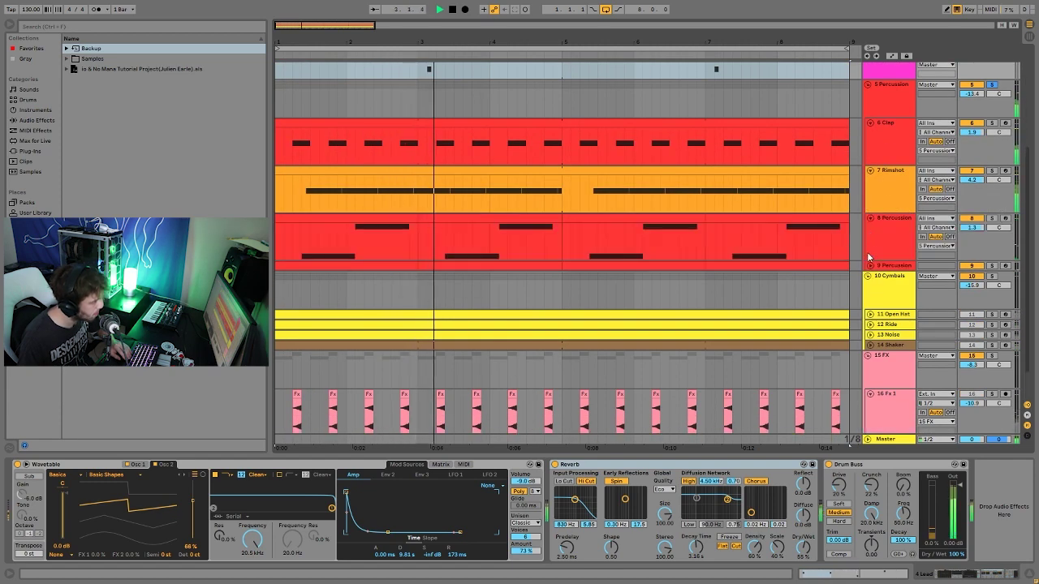
{"action": "left_click", "coordinate": [870, 266]}
Show the Clap track's sample device and play the Clap soloed
{"action": "scroll", "coordinate": [884, 195], "scroll_direction": "up", "scroll_amount": 1}
{"action": "left_click", "coordinate": [887, 179]}
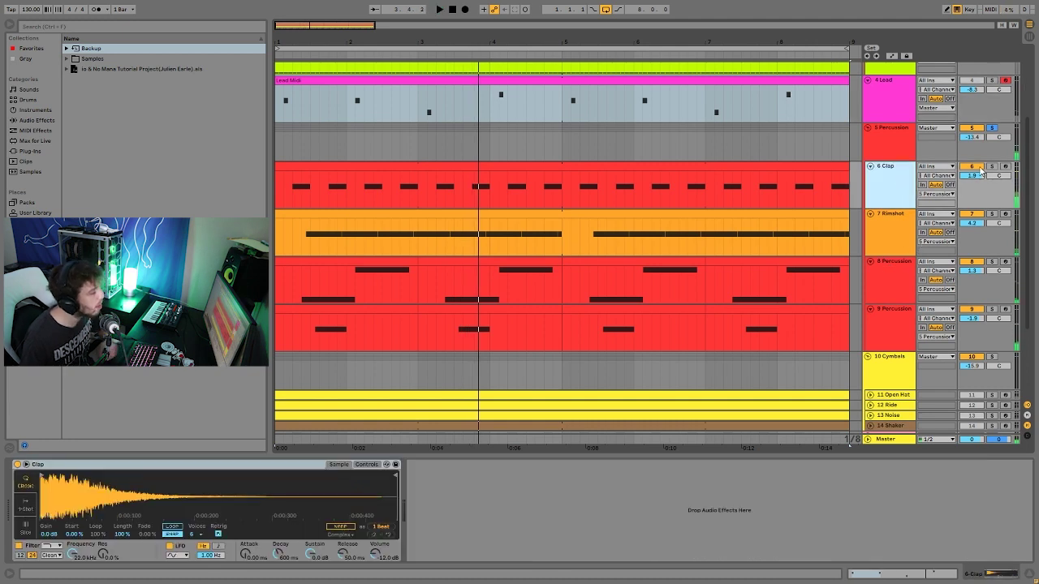
{"action": "left_click", "coordinate": [991, 166]}
{"action": "key", "text": "space"}
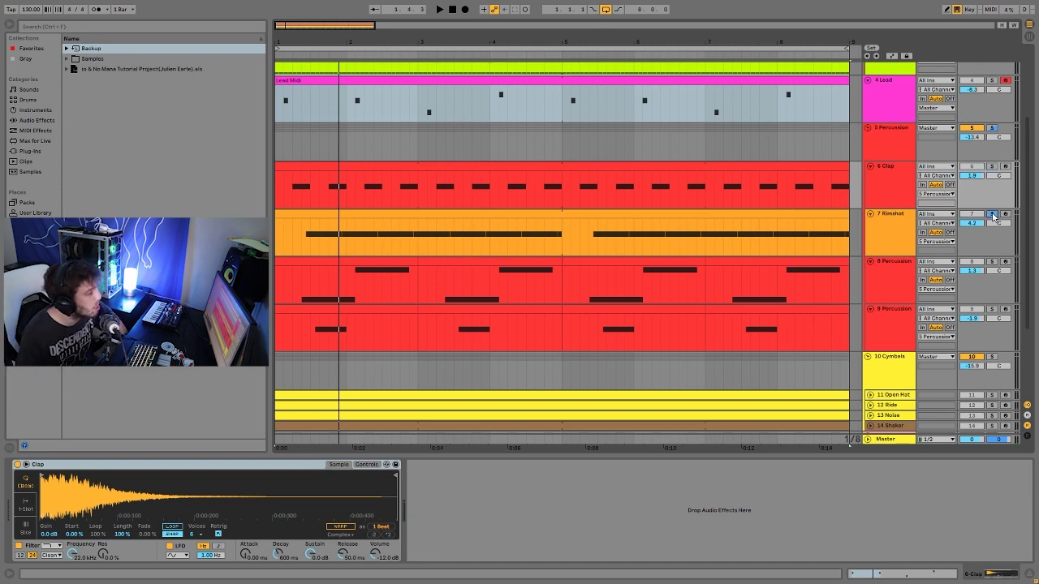
Show the Rimshot track's sample device and solo Percussion tracks 8 and 9 along with the Rimshot
{"action": "left_click", "coordinate": [892, 222]}
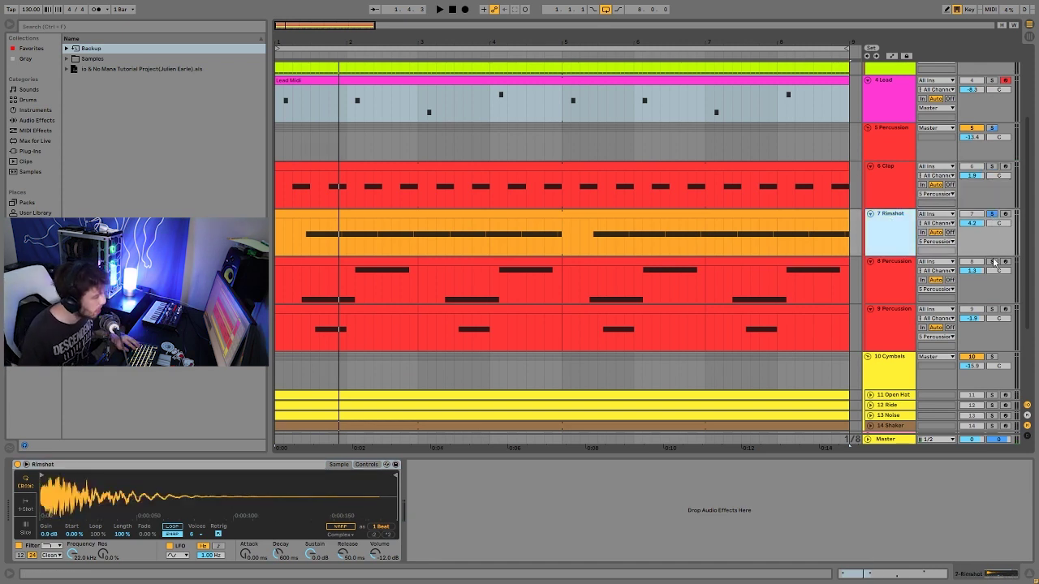
{"action": "left_click", "coordinate": [991, 261]}
{"action": "left_click", "coordinate": [991, 309]}
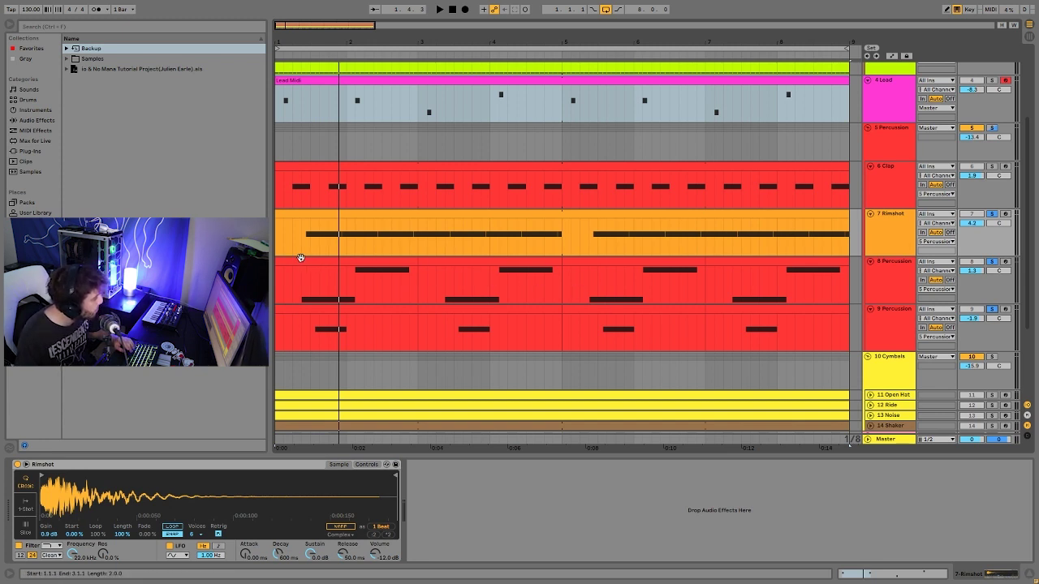
Play the soloed Rimshot with the two Percussion tracks and select the stretch from 1.2.3 to 1.4.3 on tracks 8 and 9
{"action": "key", "text": "space"}
{"action": "key", "text": "space"}
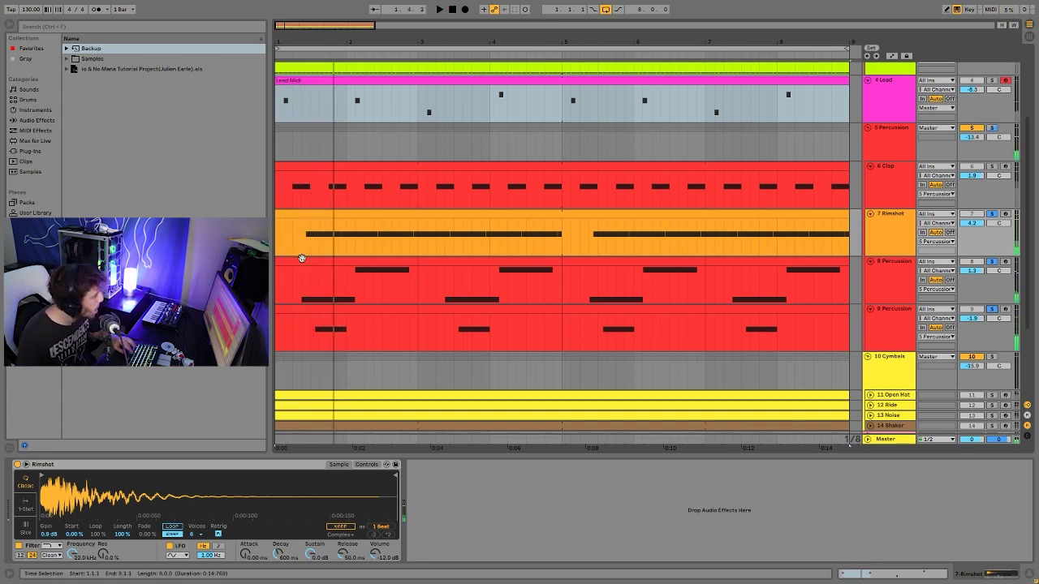
{"action": "left_click_drag", "start_coordinate": [299, 297], "coordinate": [334, 329]}
{"action": "key", "text": "space"}
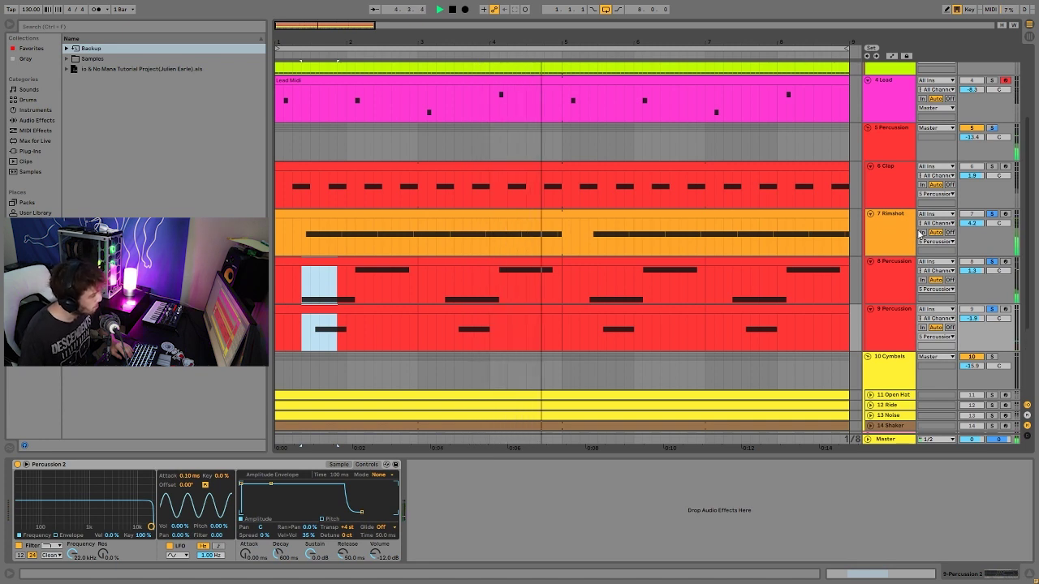
{"action": "key", "text": "space"}
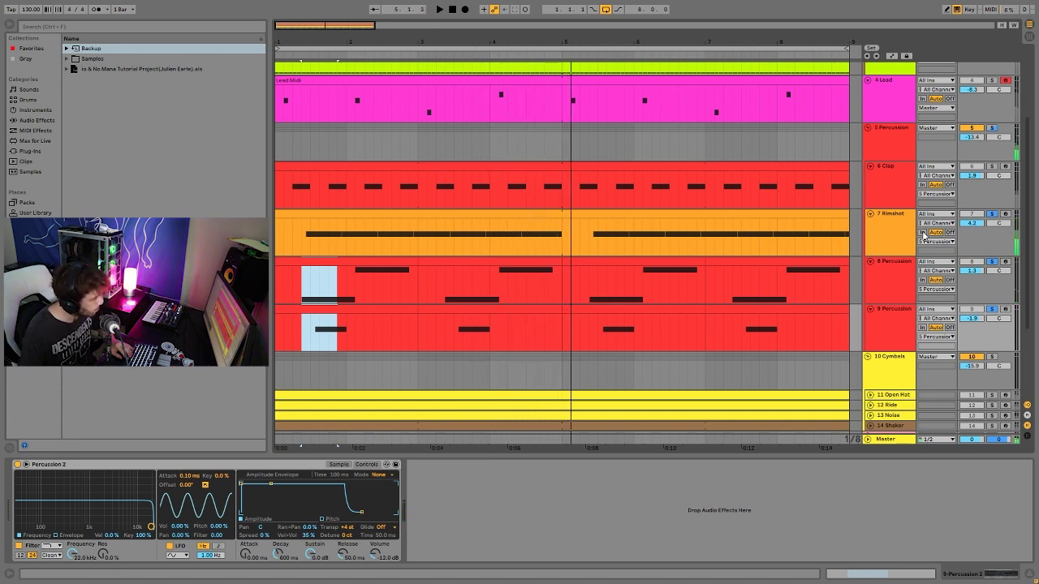
Solo the Clap and Rimshot tracks together and play them
{"action": "left_click", "coordinate": [992, 215]}
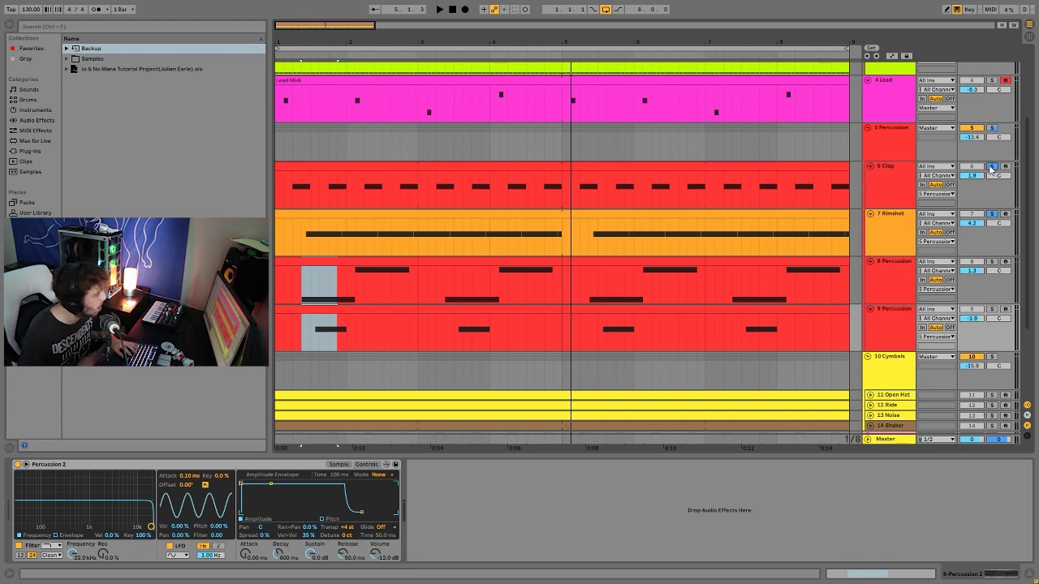
{"action": "key", "text": "space"}
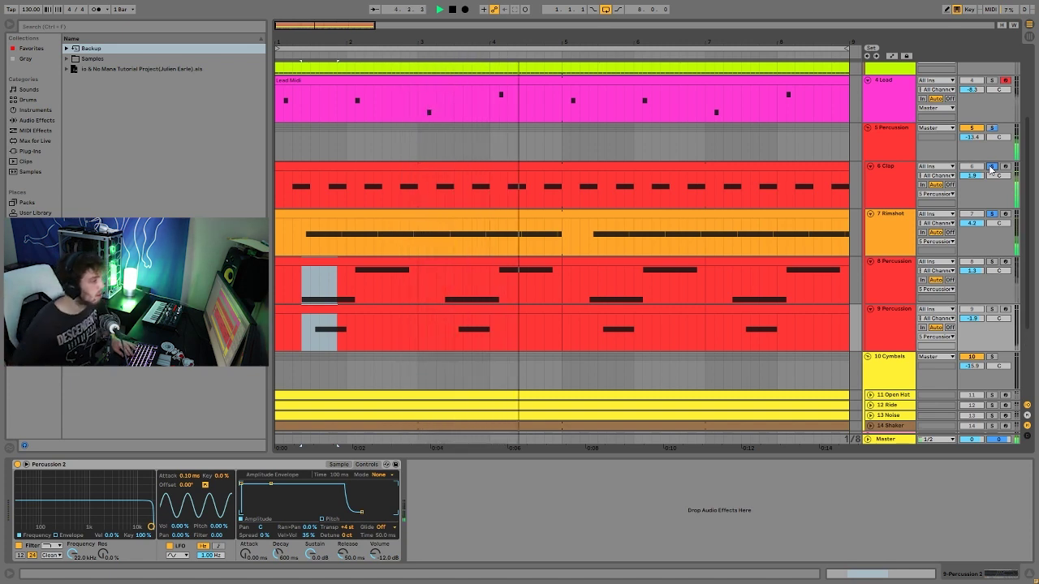
{"action": "key", "text": "space"}
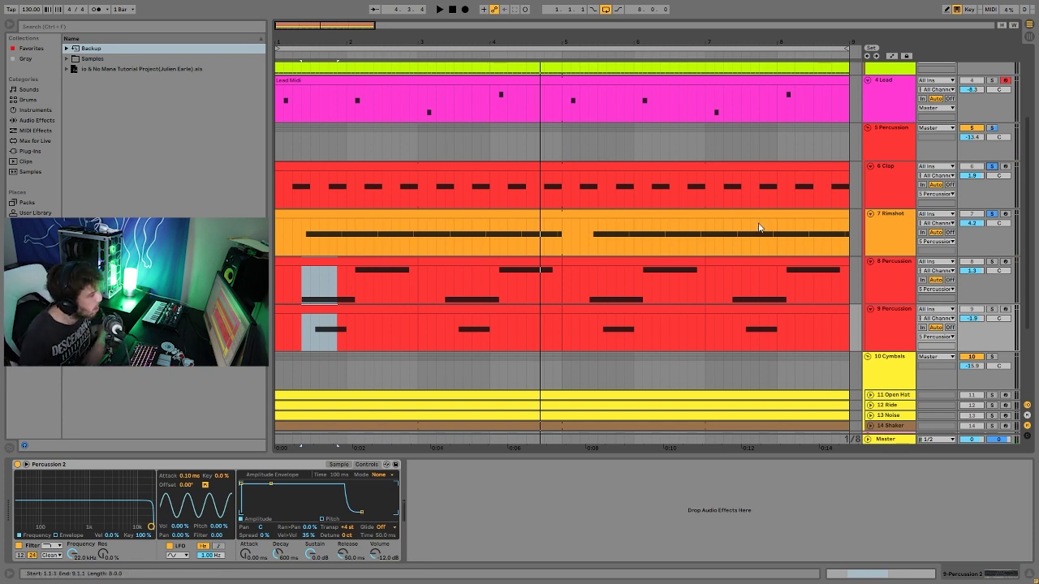
Clear the Percussion solos and listen to the Clap and Rimshot within the full mix
{"action": "key", "text": "space"}
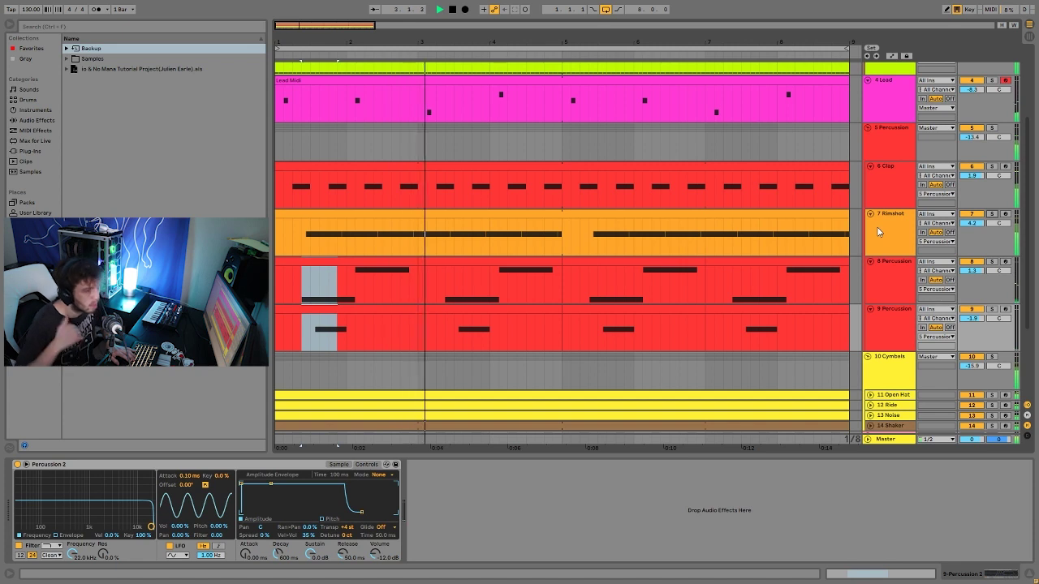
{"action": "key", "text": "space"}
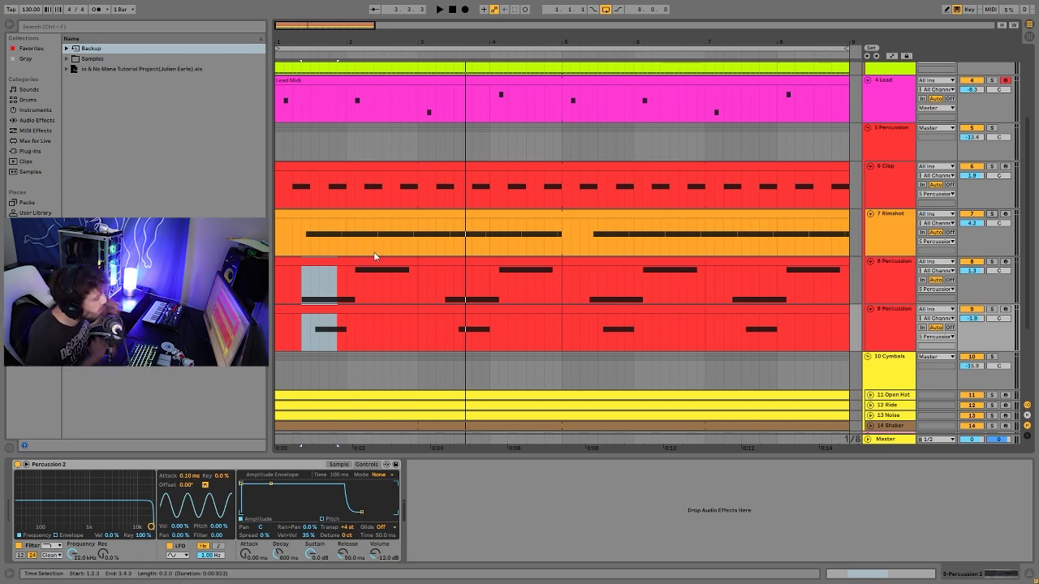
{"action": "key", "text": "space"}
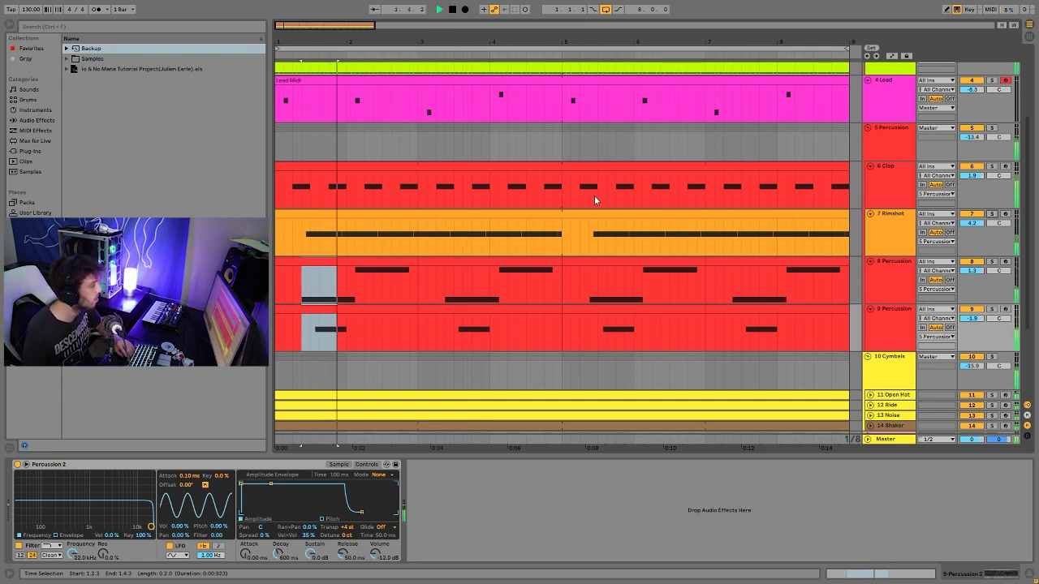
Show Percussion track 8's sample device, solo Percussion tracks 8 and 9, and play them from 1.2.1
{"action": "left_click", "coordinate": [882, 278]}
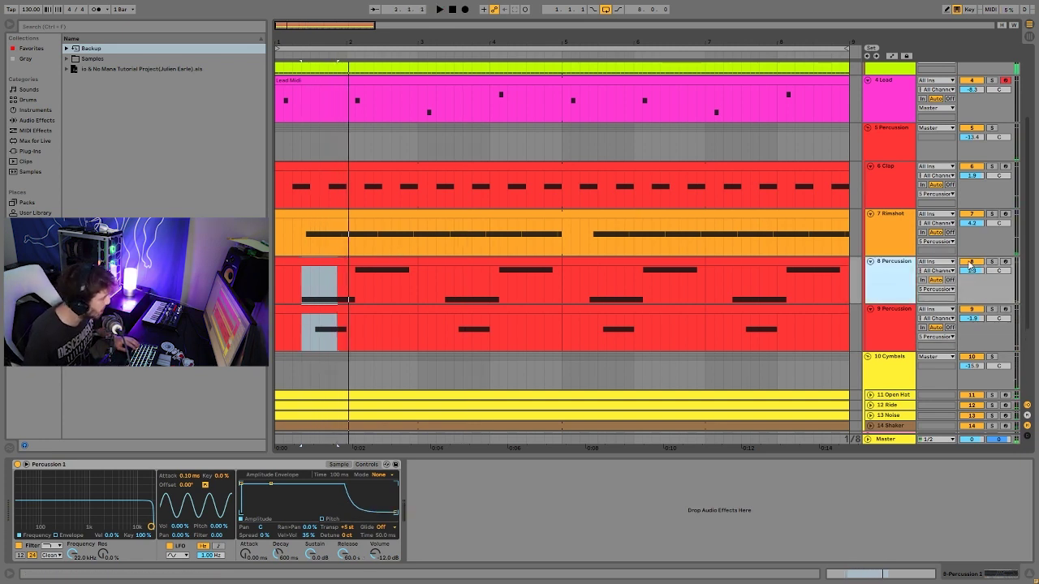
{"action": "left_click", "coordinate": [990, 263]}
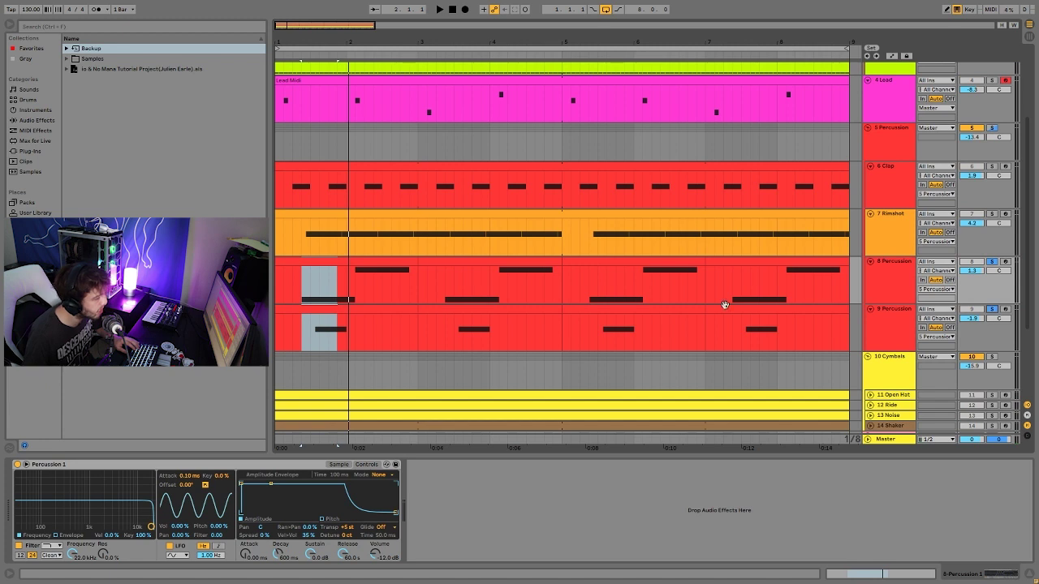
{"action": "left_click", "coordinate": [297, 279]}
{"action": "key", "text": "space"}
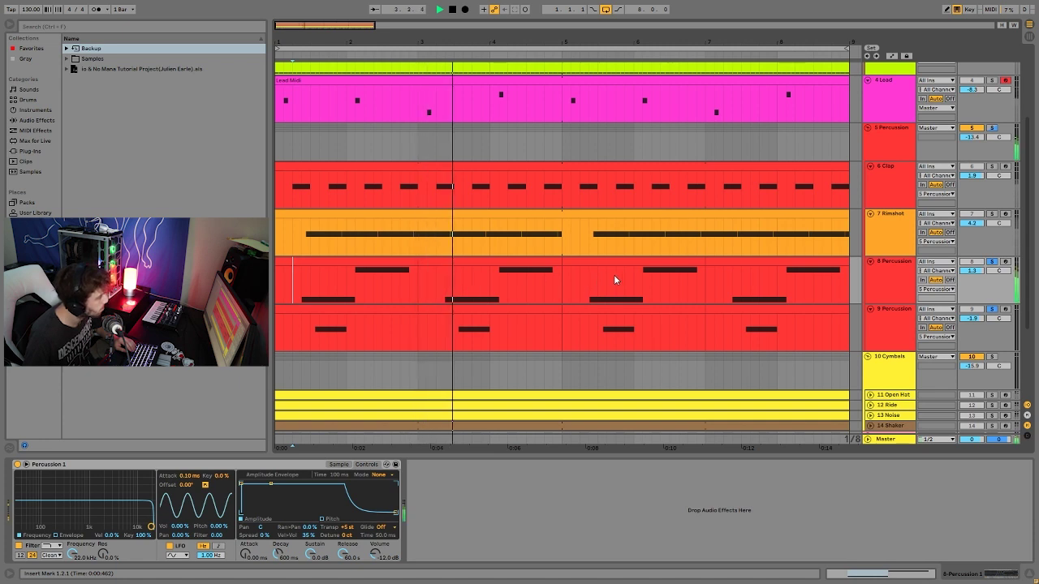
{"action": "key", "text": "space"}
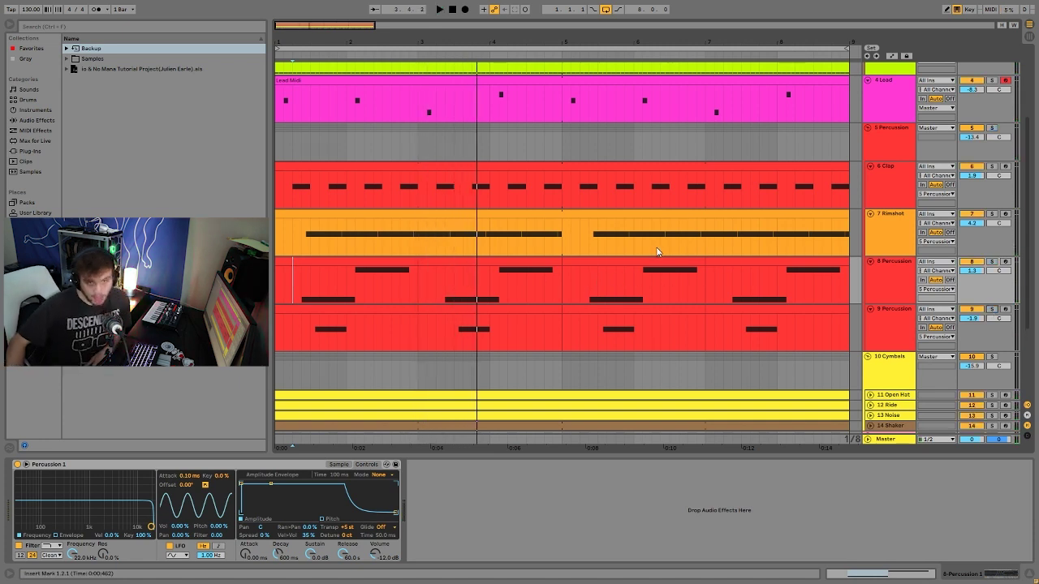
Select the first two bars of Percussion track 8 and play the full mix without solos
{"action": "left_click", "coordinate": [284, 260]}
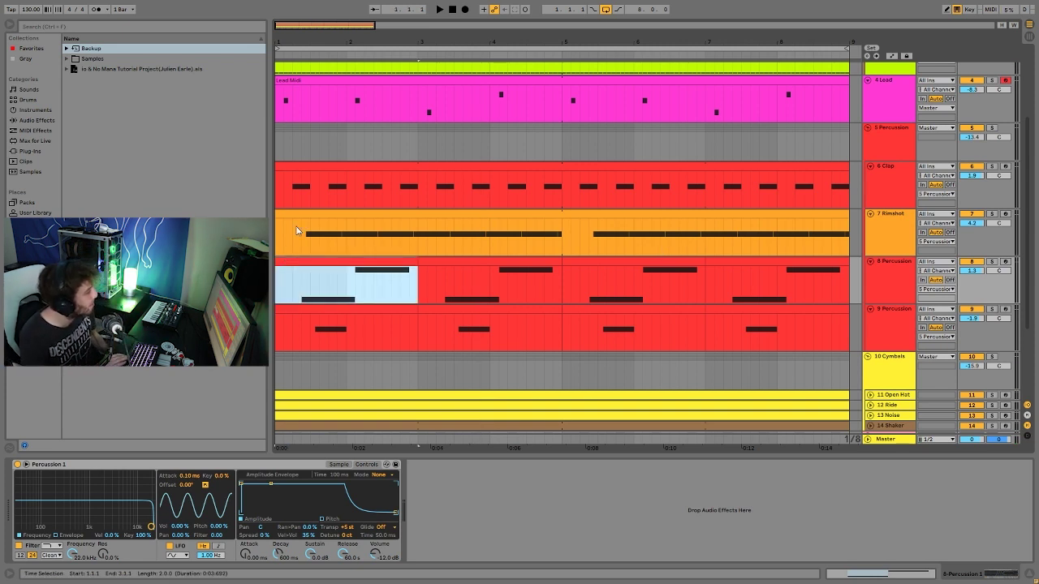
{"action": "key", "text": "space"}
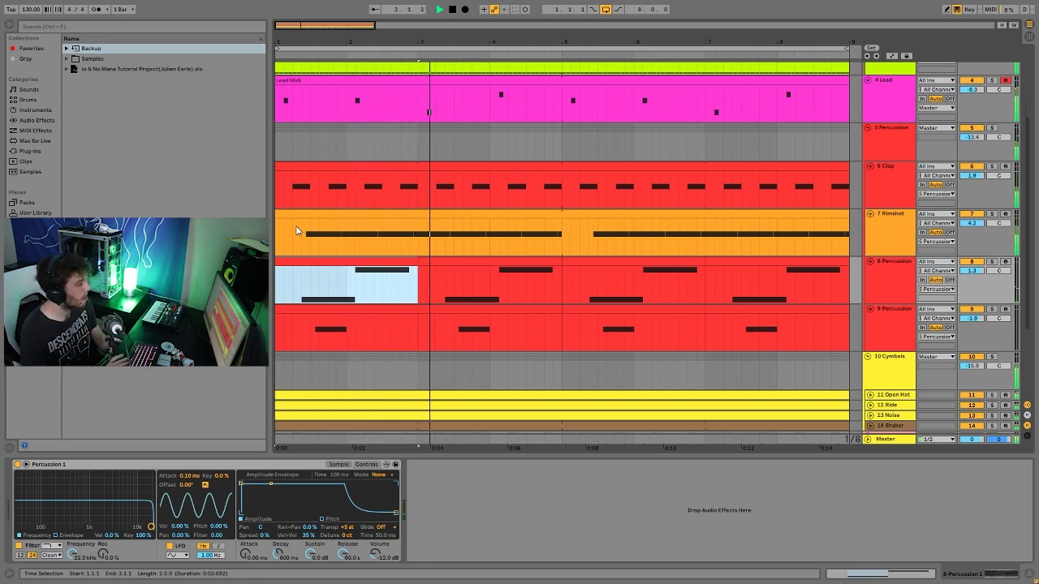
{"action": "key", "text": "space"}
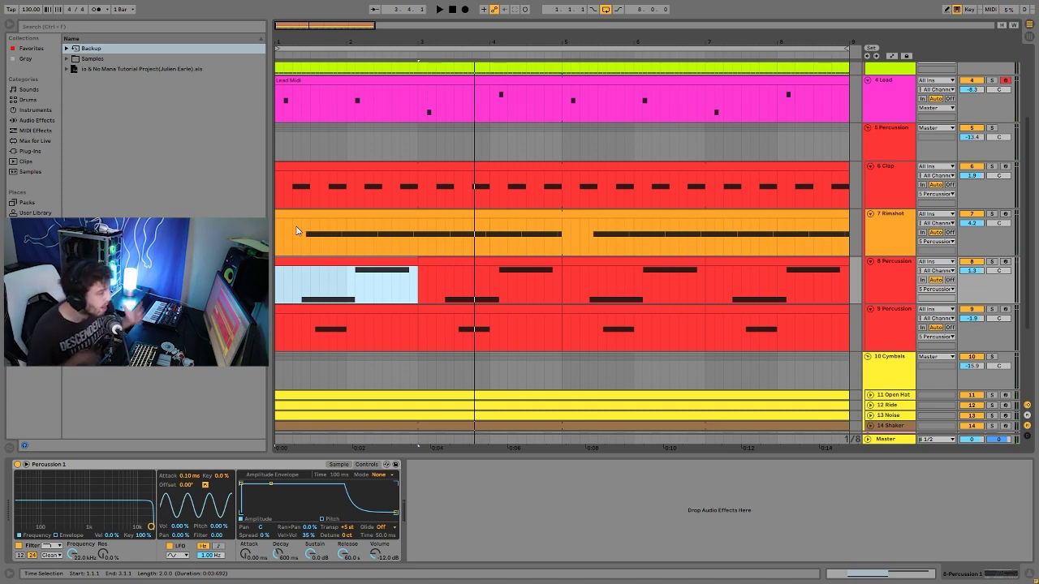
Fold Percussion track 9 and solo the Percussion group with its Drum Buss device shown
{"action": "left_click", "coordinate": [889, 345]}
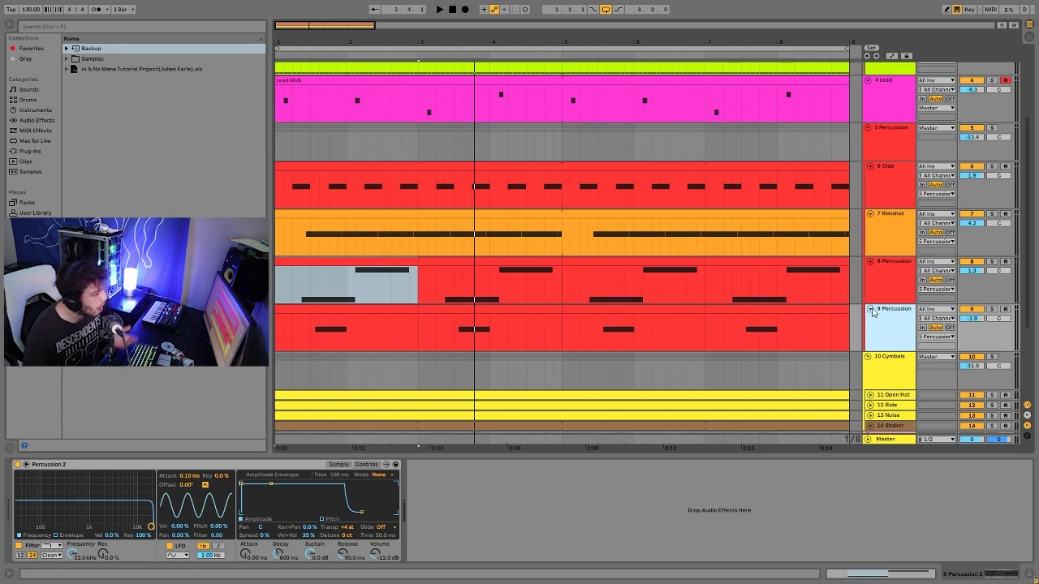
{"action": "left_click", "coordinate": [871, 310]}
{"action": "left_click", "coordinate": [897, 153]}
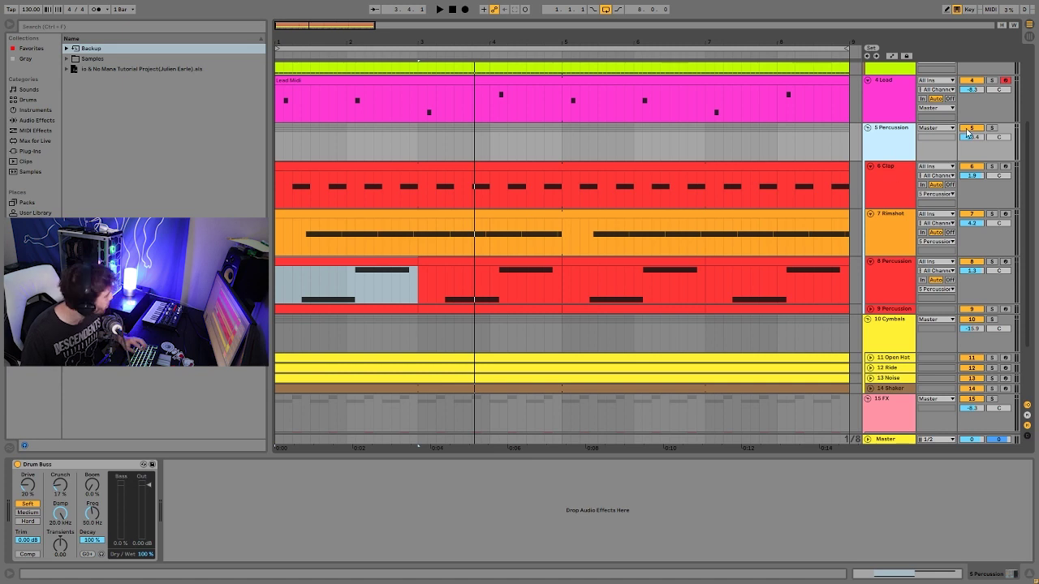
{"action": "left_click", "coordinate": [992, 128]}
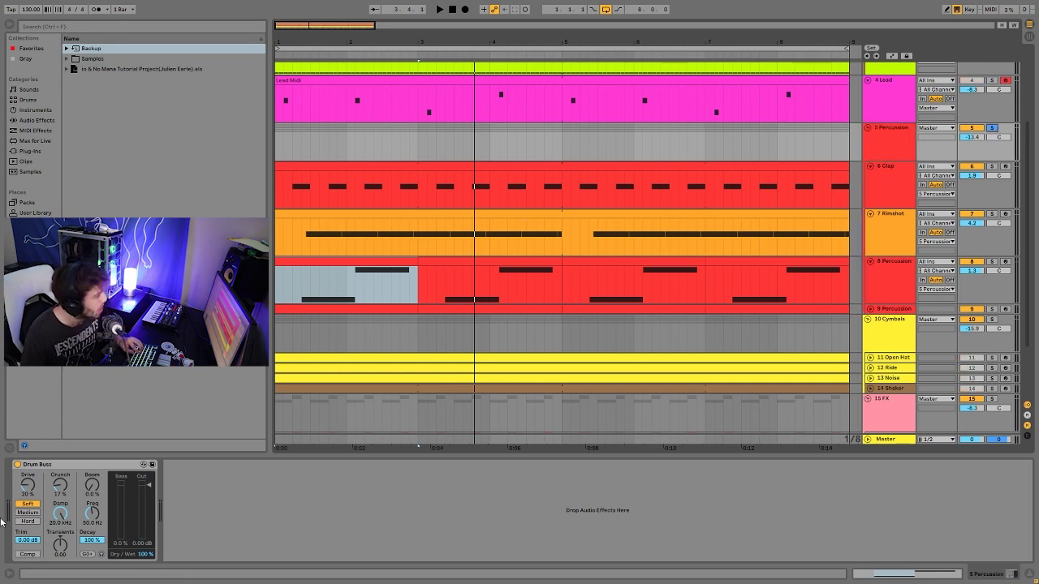
Compare the soloed Percussion group with its Drum Buss bypassed and with it enabled during playback
{"action": "left_click", "coordinate": [17, 465]}
{"action": "key", "text": "space"}
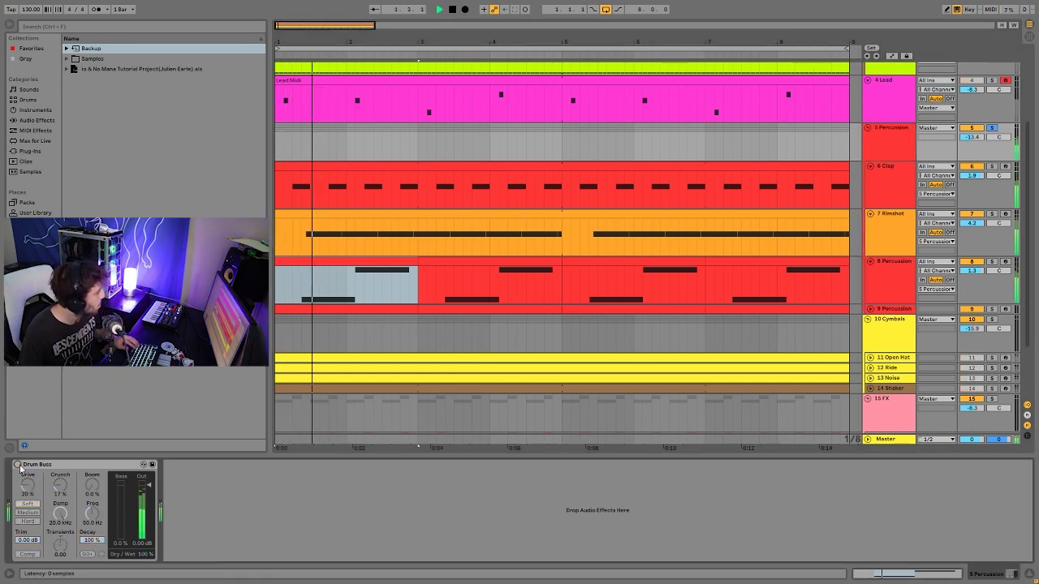
{"action": "left_click", "coordinate": [18, 465]}
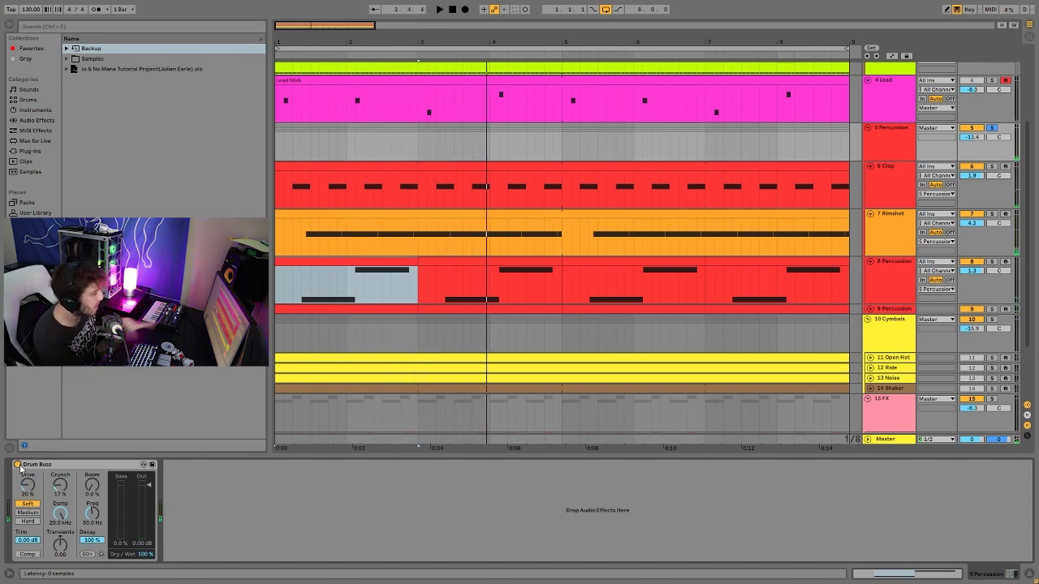
{"action": "key", "text": "space"}
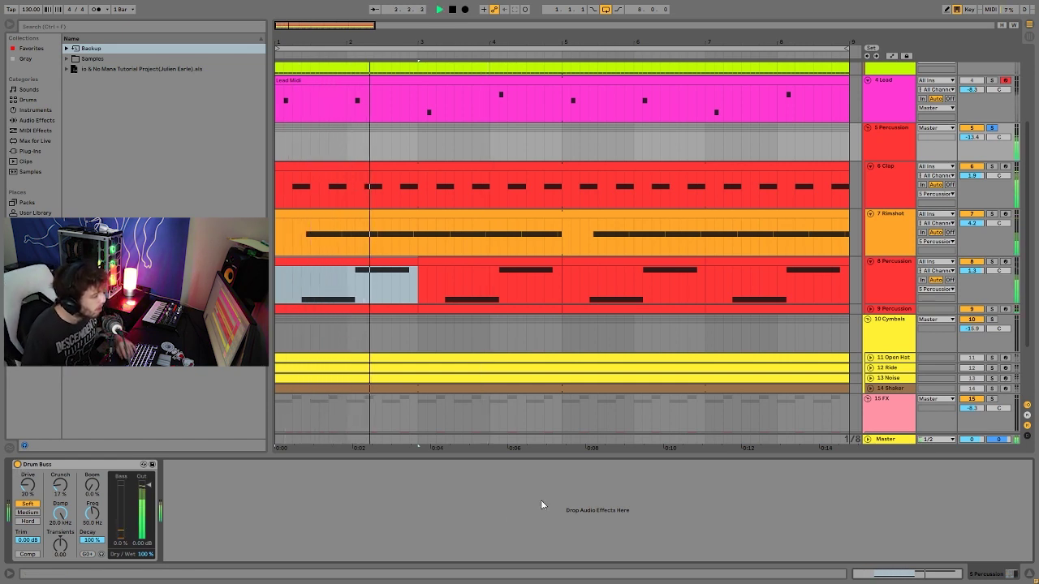
{"action": "key", "text": "space"}
Solo the Cymbals group instead of the Percussion group and play it
{"action": "left_click", "coordinate": [992, 319]}
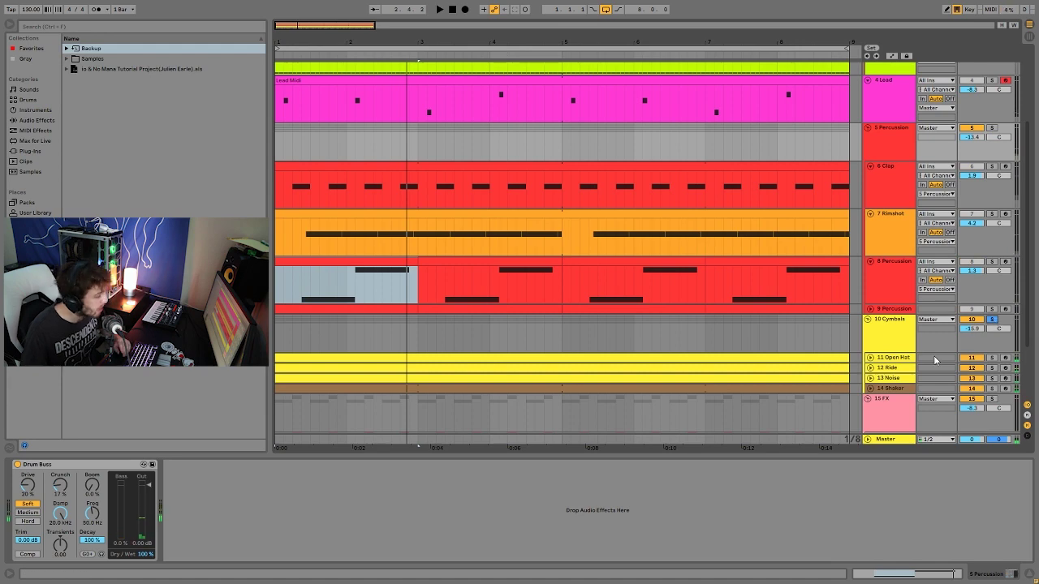
{"action": "key", "text": "space"}
{"action": "scroll", "coordinate": [894, 371], "scroll_direction": "down", "scroll_amount": 2}
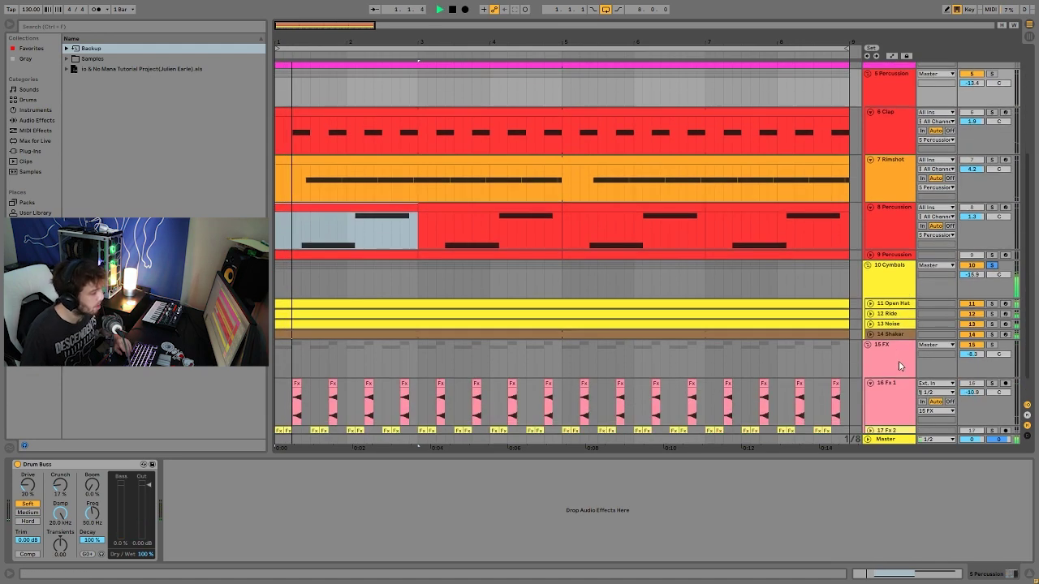
Unfold the Open Hat track with its Instrument Rack shown and play it soloed
{"action": "left_click", "coordinate": [870, 303]}
{"action": "left_click", "coordinate": [872, 310]}
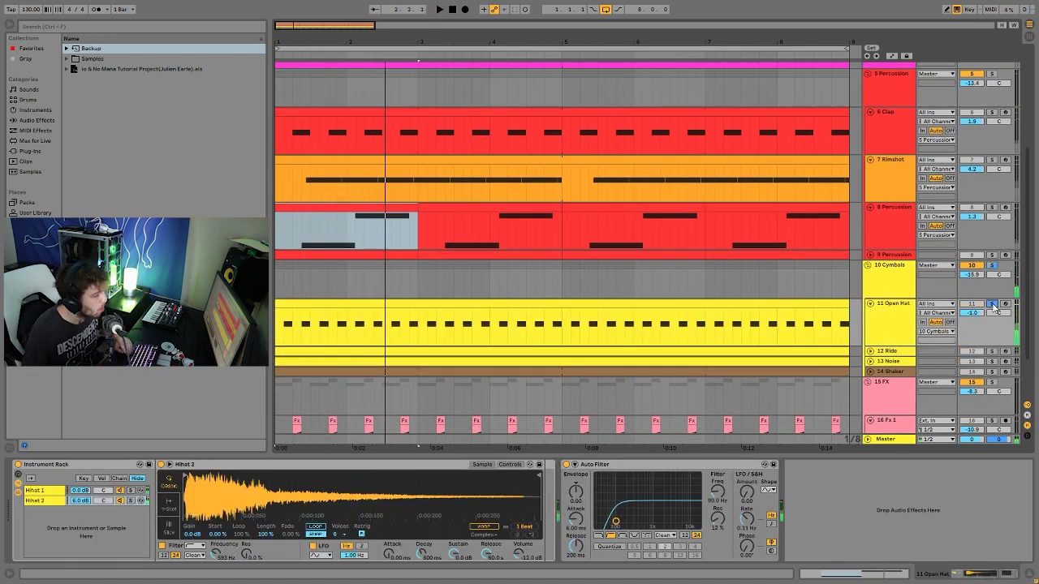
{"action": "key", "text": "space"}
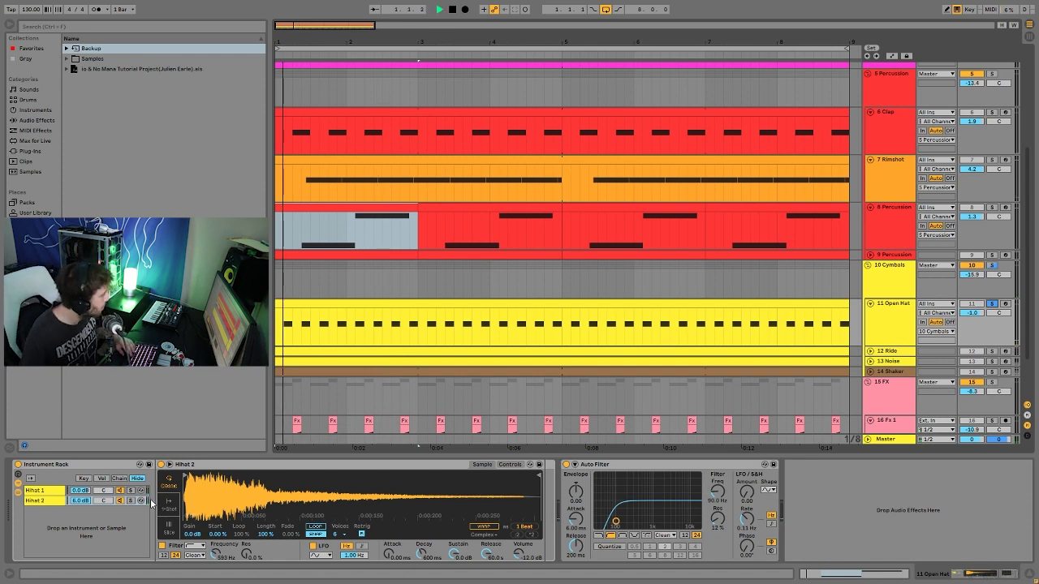
{"action": "key", "text": "space"}
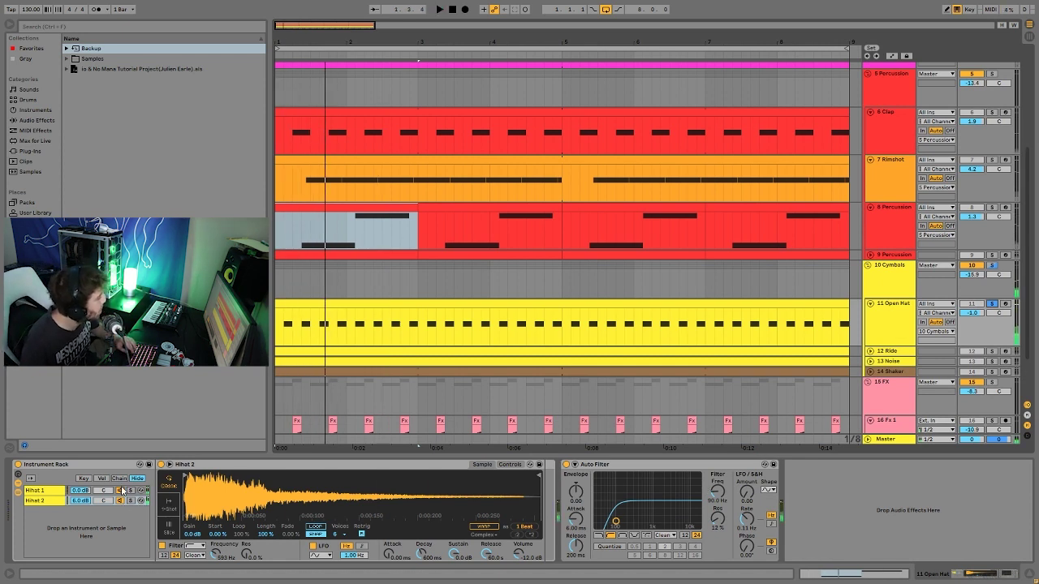
Audition the Open Hat rack's Hihat 1 chain soloed, then bring in the Hihat 2 chain and show its sample
{"action": "left_click", "coordinate": [130, 490]}
{"action": "key", "text": "space"}
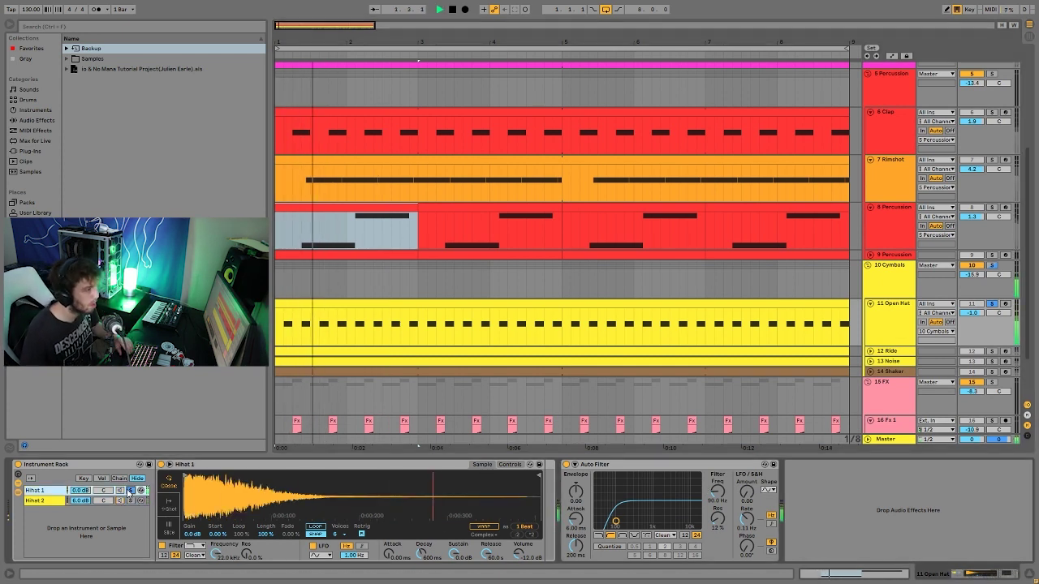
{"action": "left_click", "coordinate": [130, 501]}
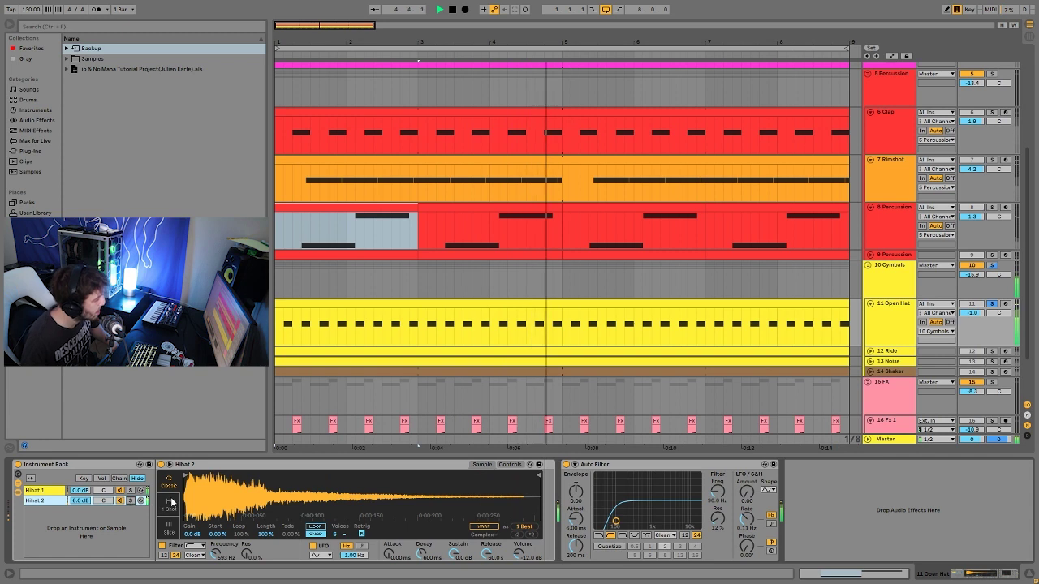
{"action": "key", "text": "space"}
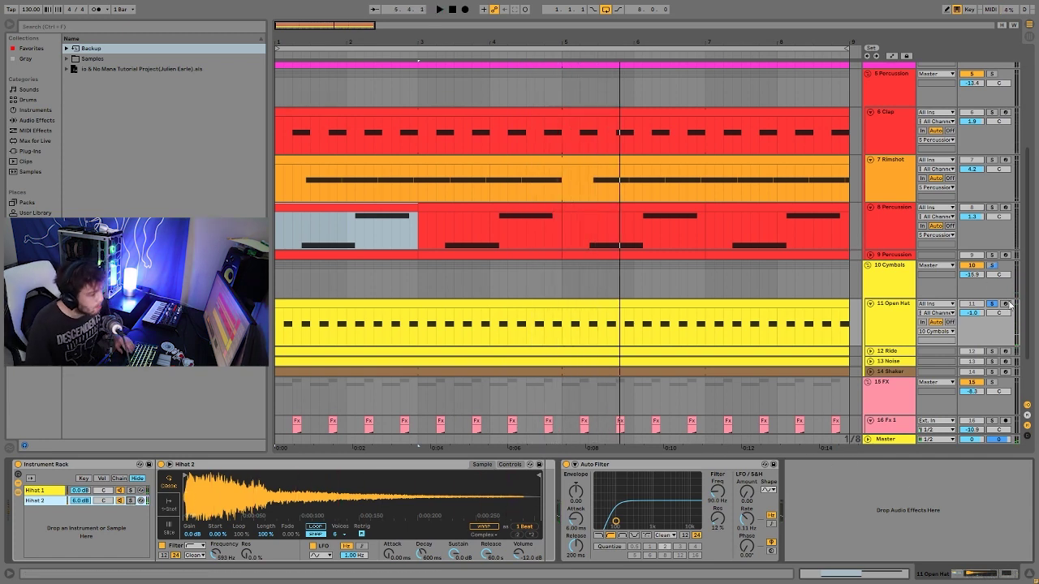
Unsolo the Open Hat and play it within the full mix
{"action": "key", "text": "space"}
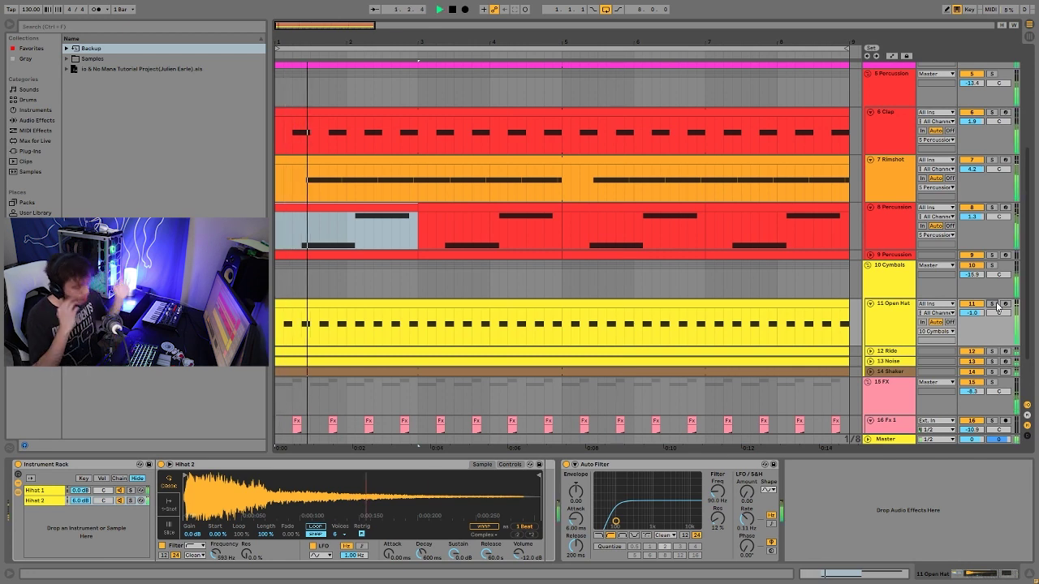
{"action": "key", "text": "space"}
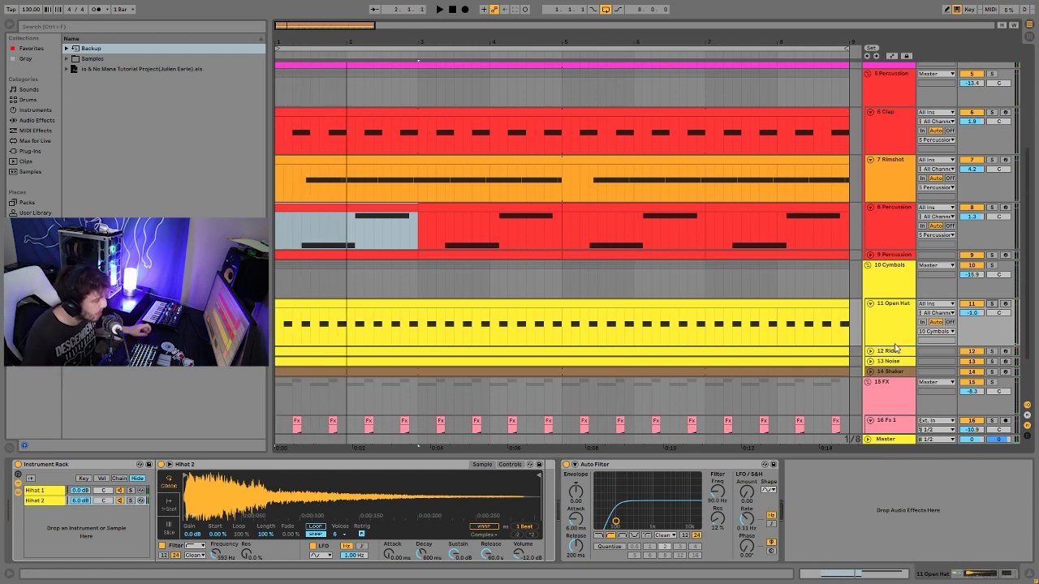
{"action": "key", "text": "space"}
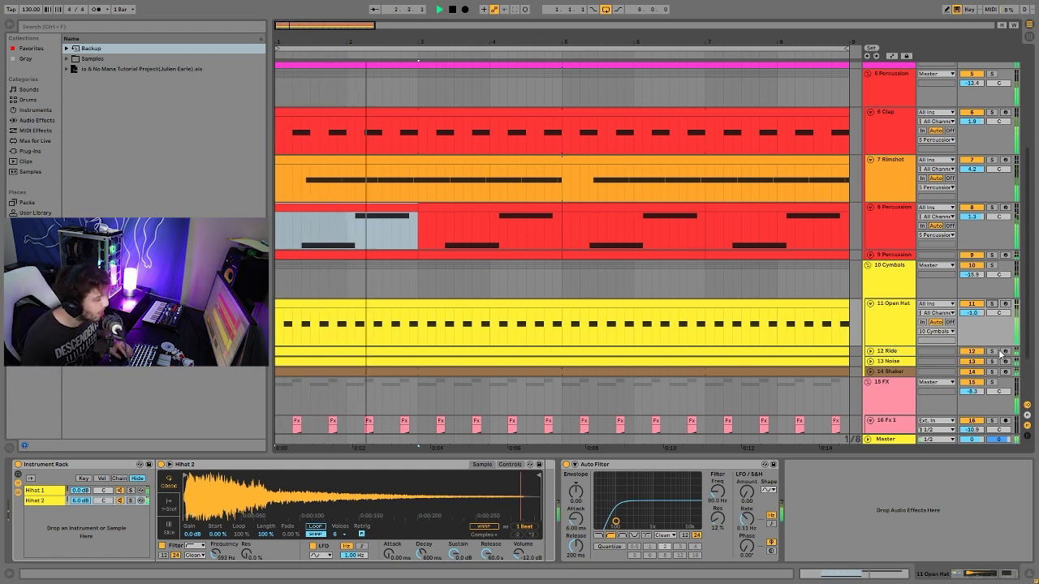
Solo the Ride track during playback, show its sample device and unfold the track
{"action": "left_click", "coordinate": [991, 351]}
{"action": "left_click", "coordinate": [898, 353]}
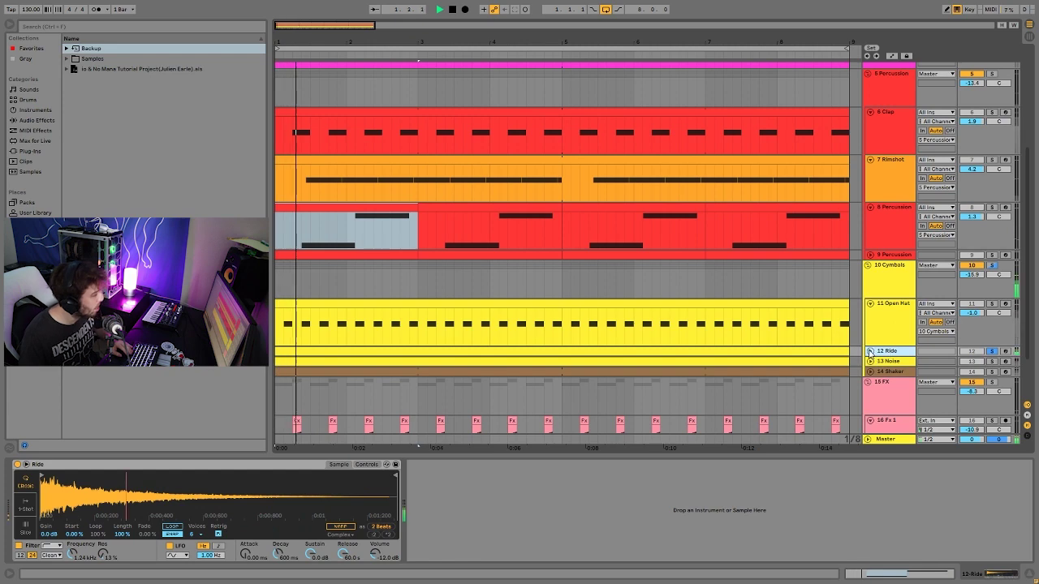
{"action": "left_click", "coordinate": [870, 352]}
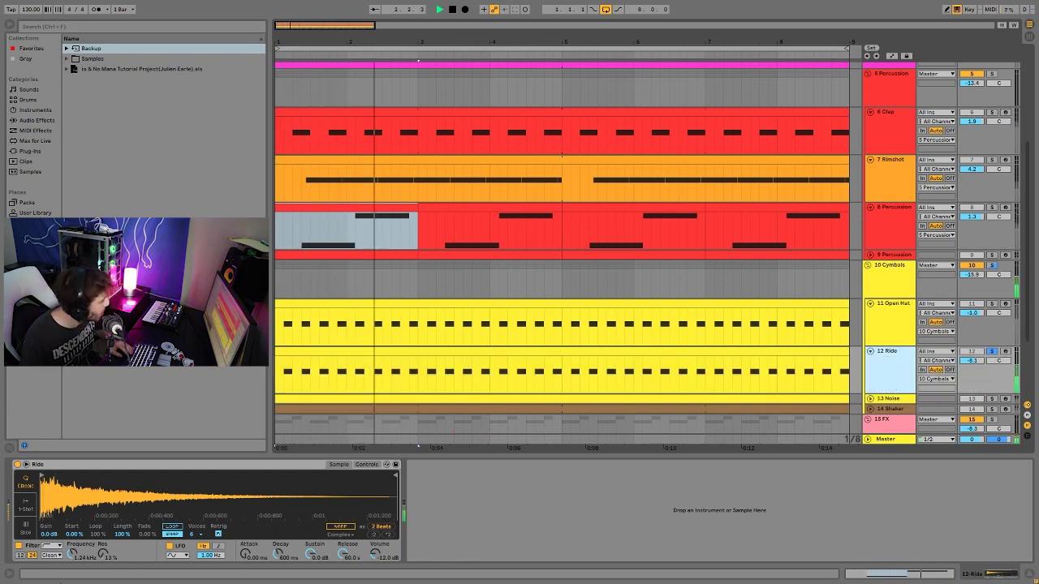
Unfold and solo the Noise track, show its Operator device's noise oscillator settings, and play it
{"action": "scroll", "coordinate": [667, 326], "scroll_direction": "down", "scroll_amount": 3}
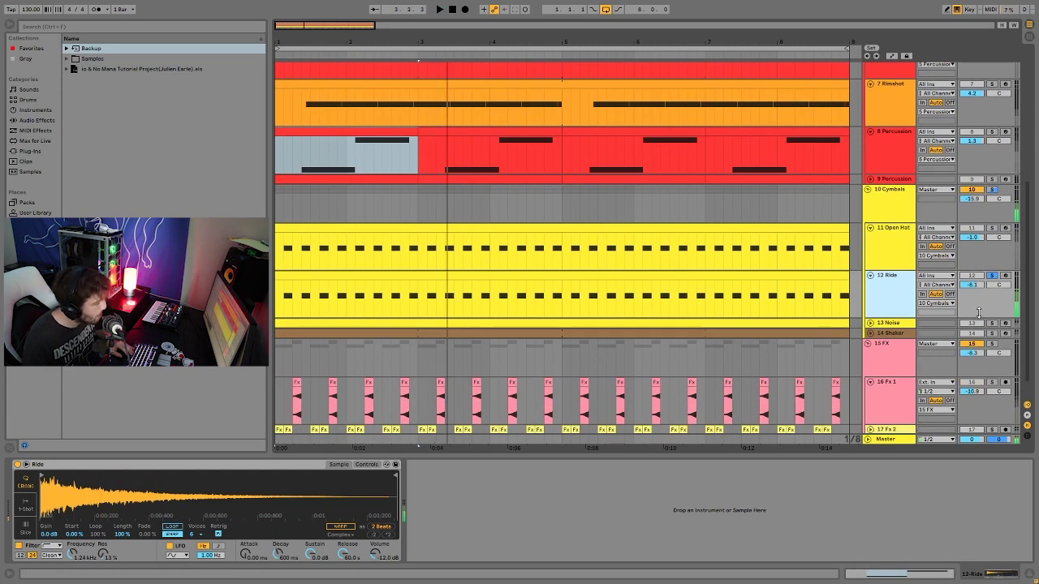
{"action": "left_click", "coordinate": [871, 323]}
{"action": "key", "text": "space"}
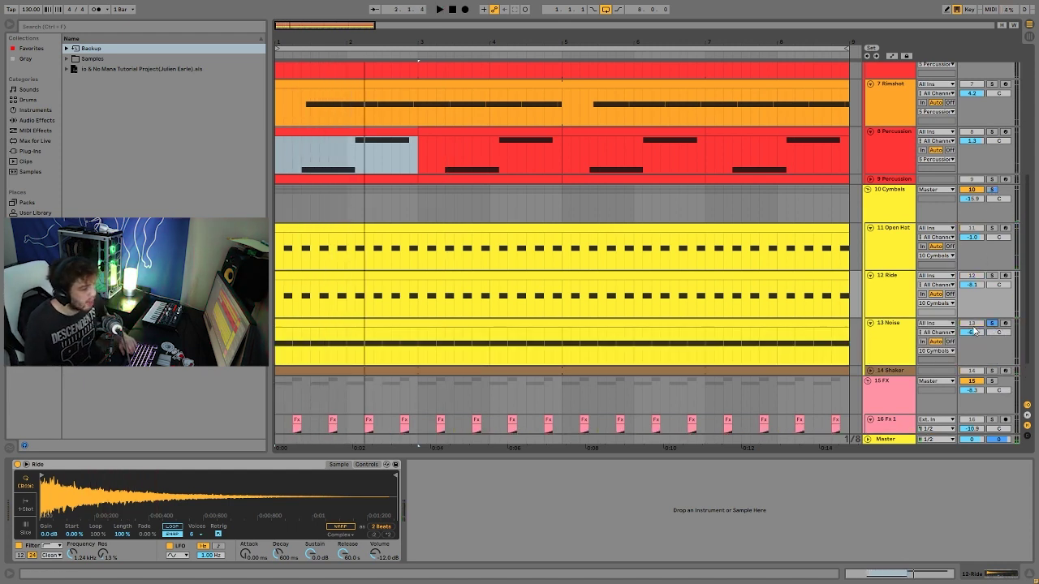
{"action": "left_click", "coordinate": [893, 340]}
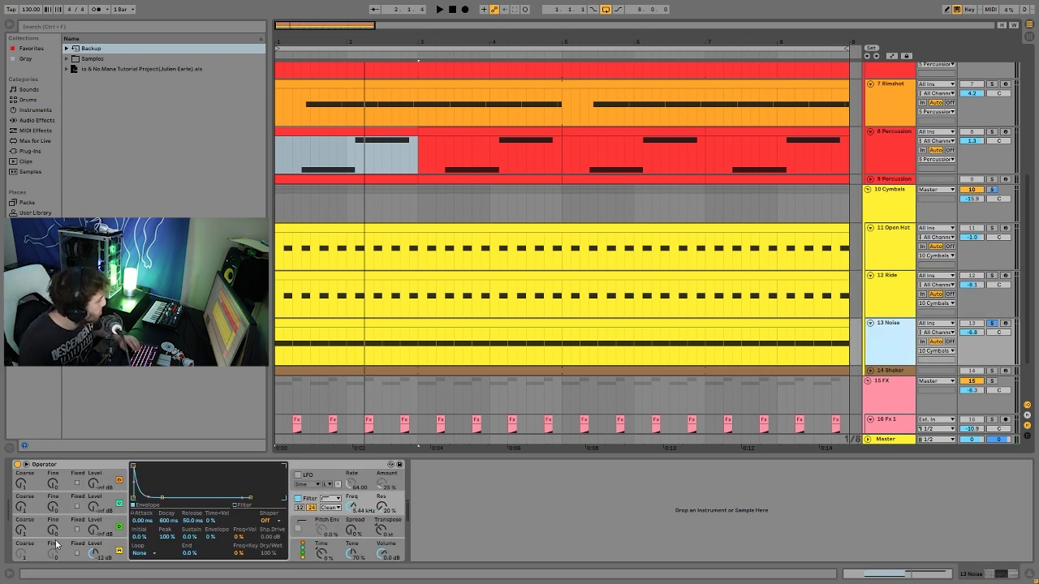
{"action": "left_click", "coordinate": [126, 533]}
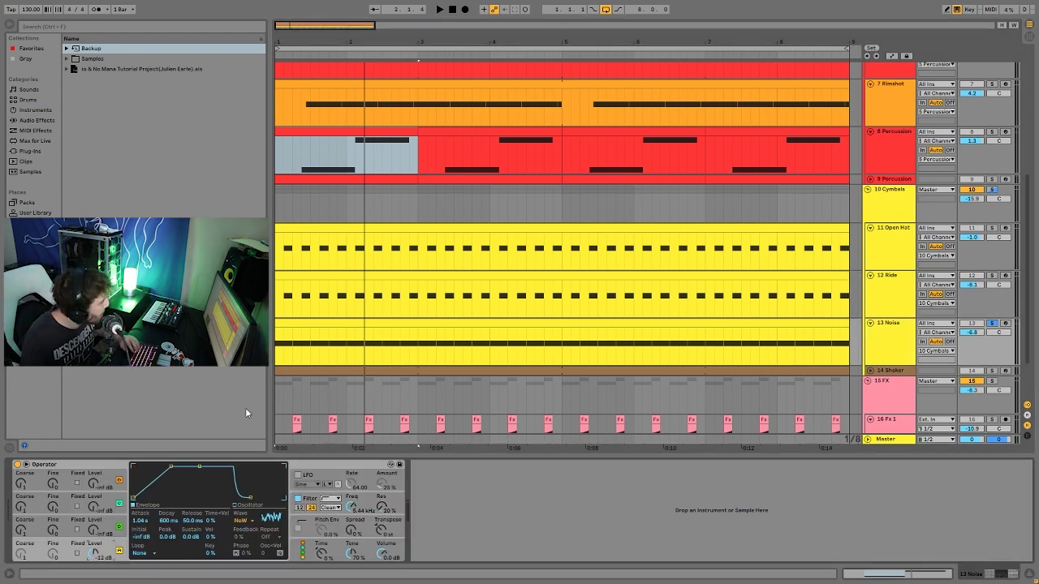
{"action": "key", "text": "space"}
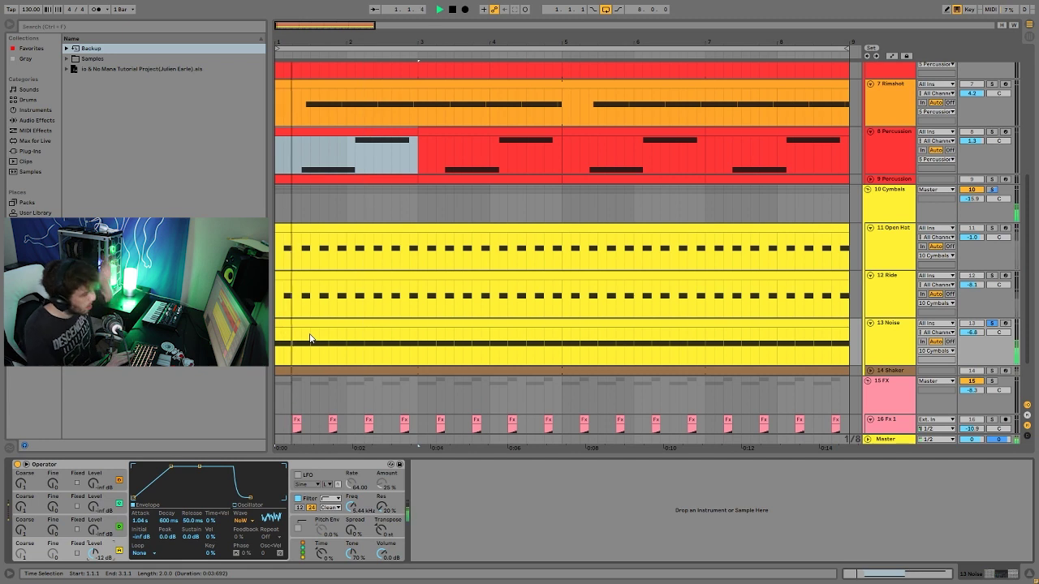
{"action": "key", "text": "space"}
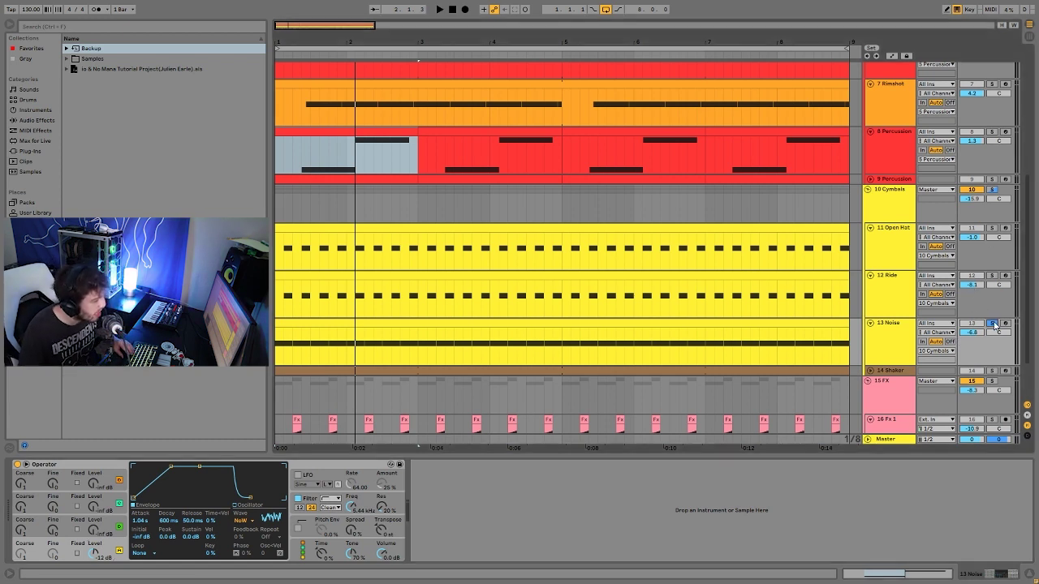
Unsolo the Noise track for a full-mix listen, and audition the whole Cymbals group soloed
{"action": "key", "text": "space"}
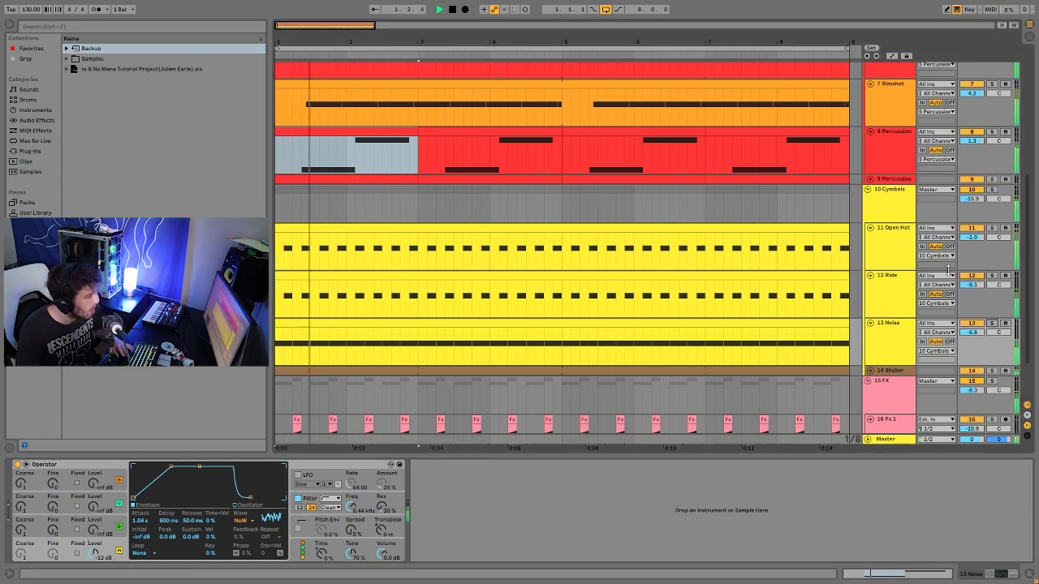
{"action": "left_click", "coordinate": [992, 190]}
{"action": "key", "text": "space"}
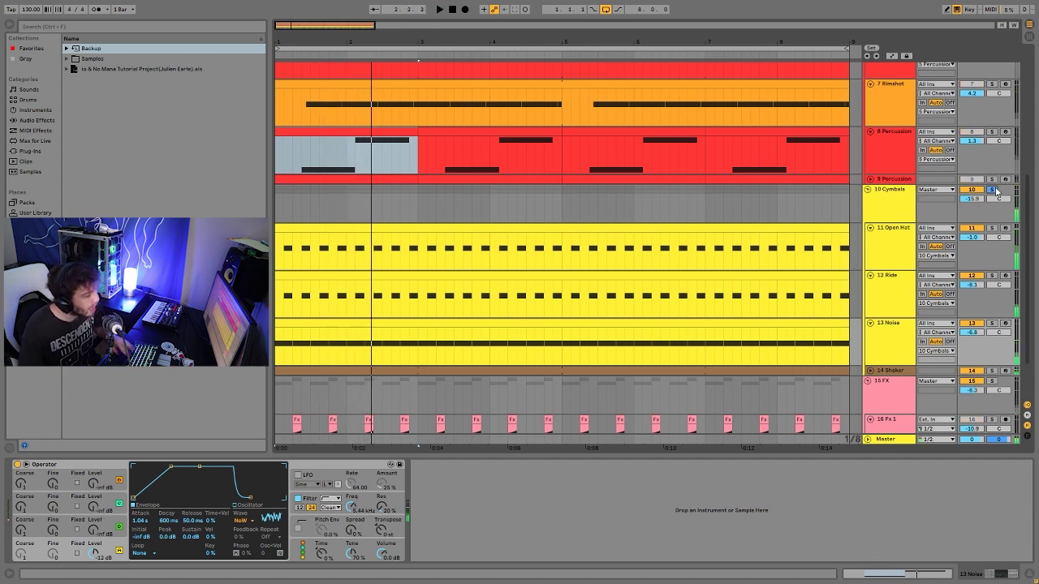
{"action": "key", "text": "space"}
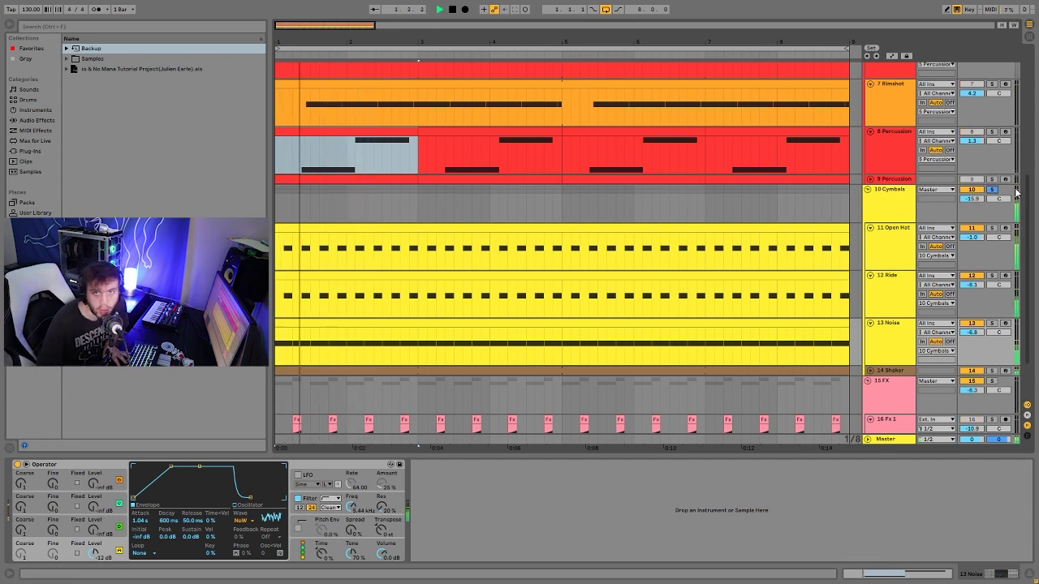
{"action": "key", "text": "space"}
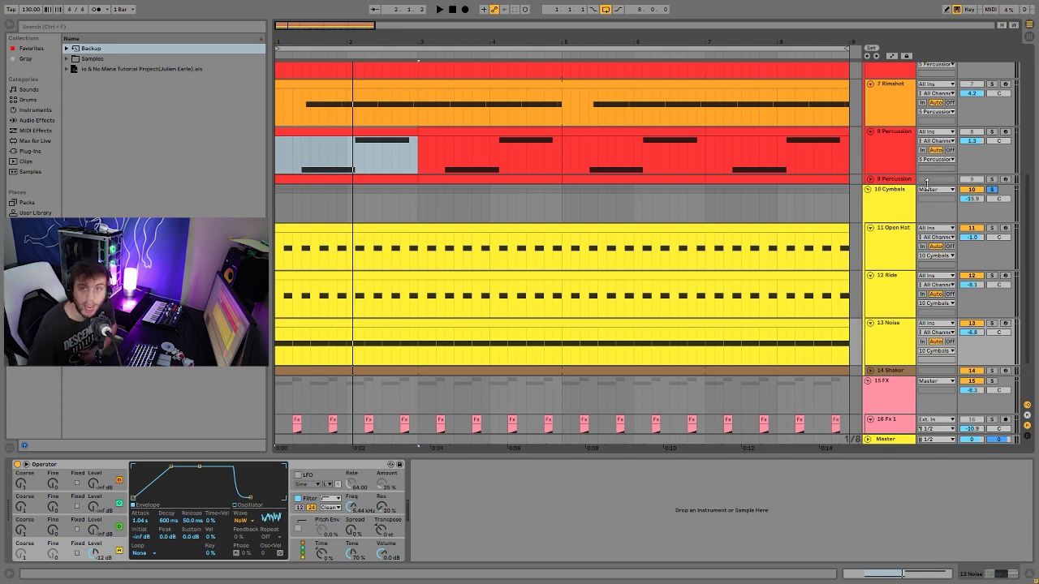
{"action": "key", "text": "space"}
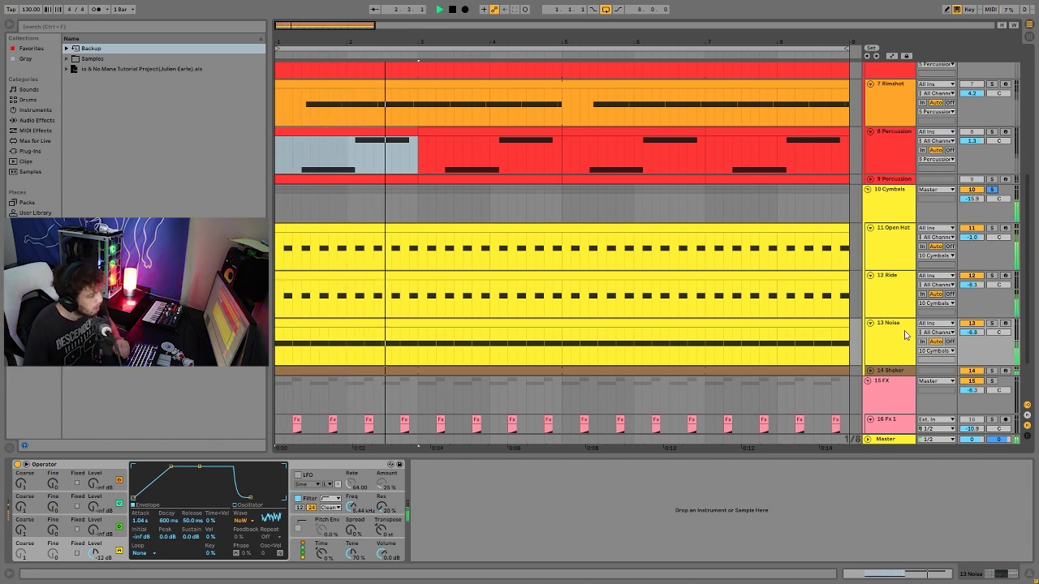
{"action": "key", "text": "space"}
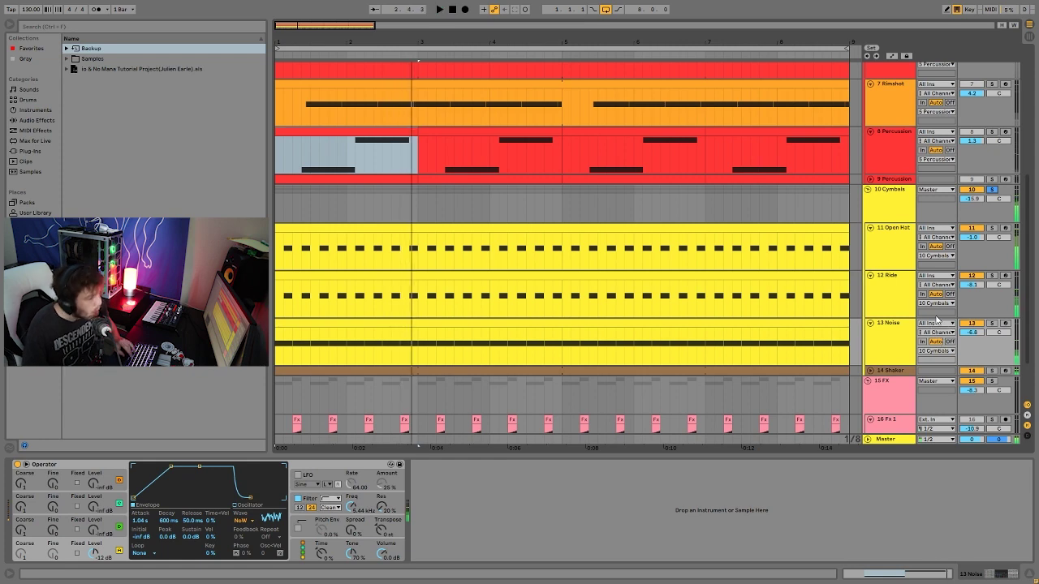
Unsolo the Cymbals group to play the full mix, and unfold the Shaker track with its sample device shown
{"action": "left_click", "coordinate": [907, 237]}
{"action": "left_click", "coordinate": [910, 354]}
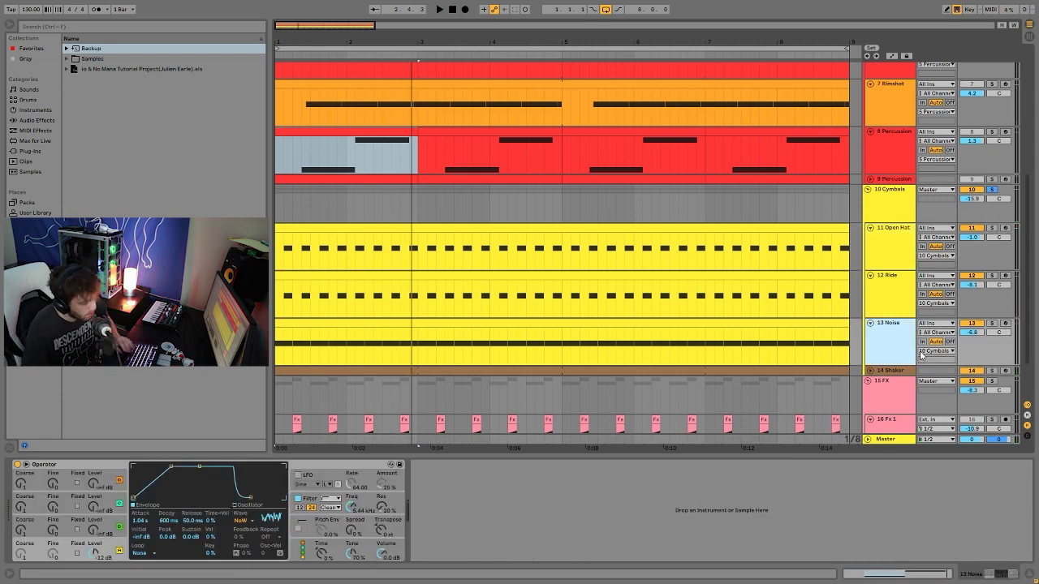
{"action": "key", "text": "space"}
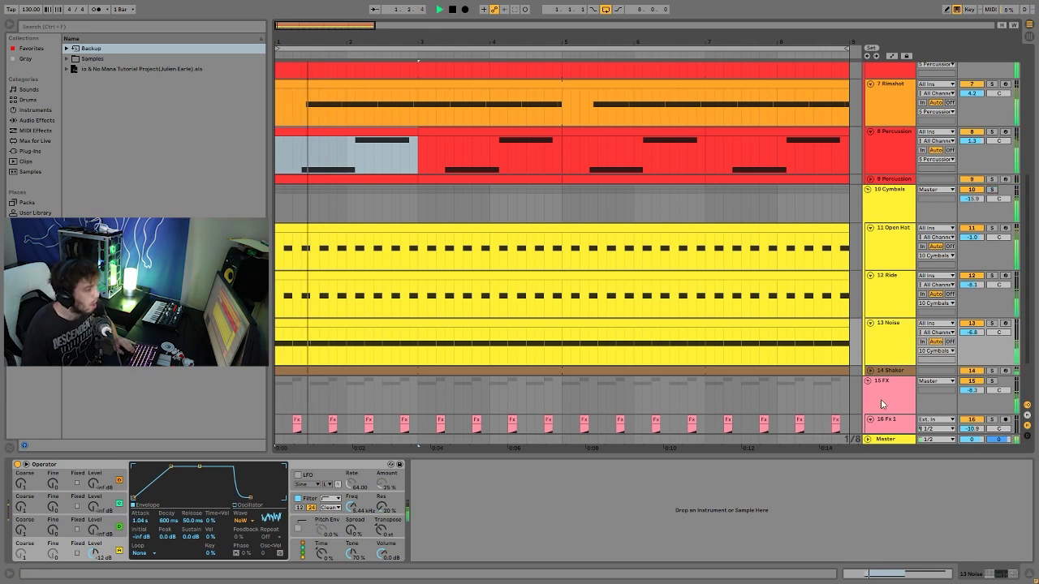
{"action": "left_click", "coordinate": [873, 371]}
{"action": "left_click", "coordinate": [870, 370]}
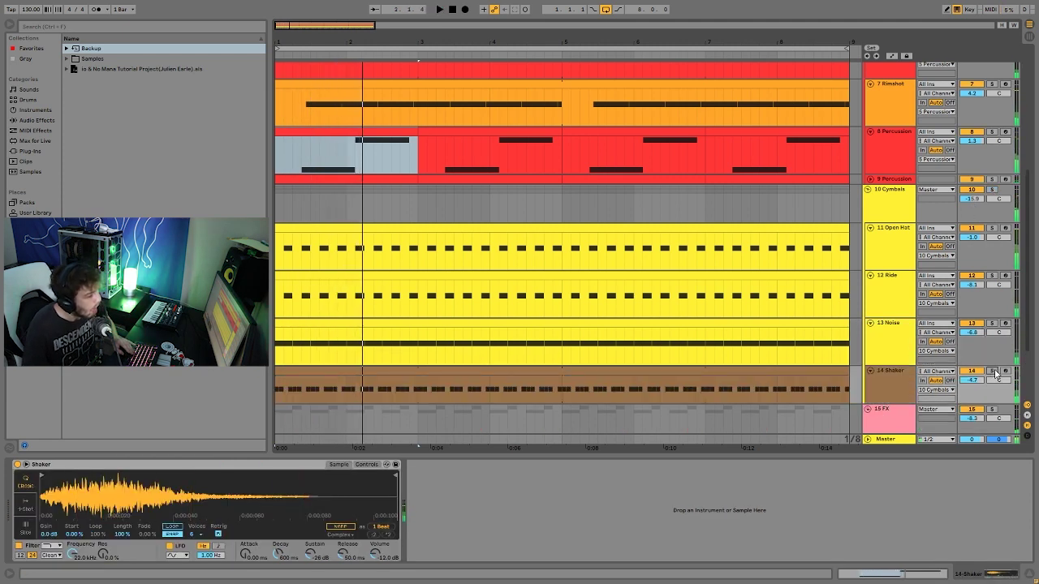
Solo the Shaker during playback, audition it together with the Open Hat, and play it alone again
{"action": "key", "text": "space"}
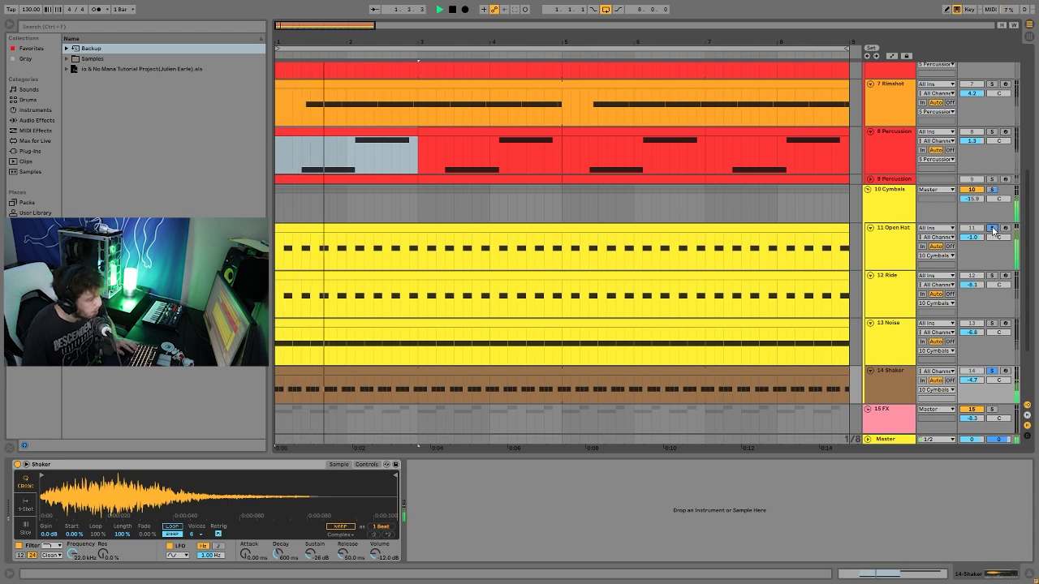
{"action": "left_click", "coordinate": [992, 228]}
{"action": "left_click", "coordinate": [877, 382]}
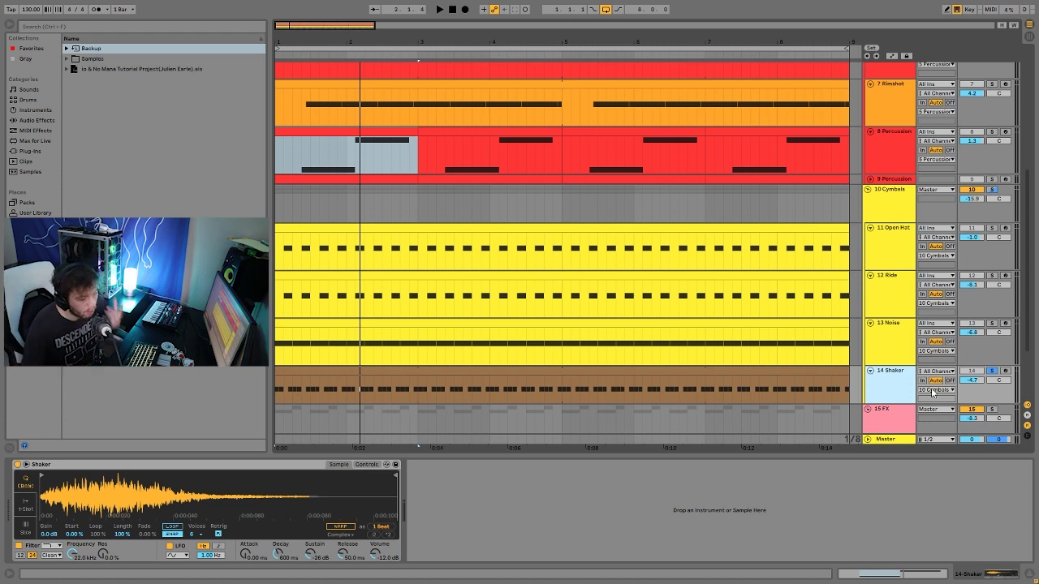
{"action": "key", "text": "space"}
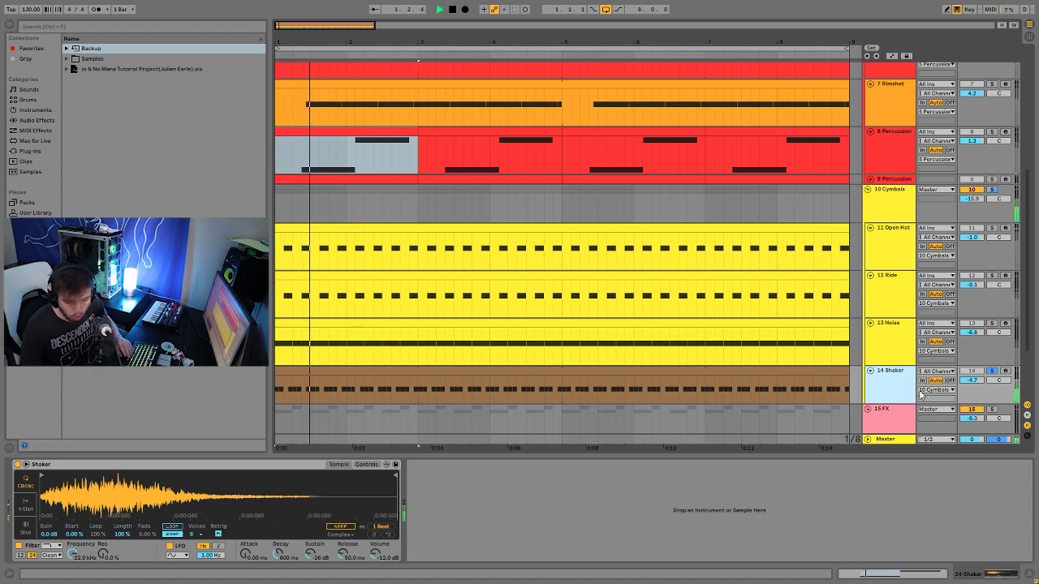
{"action": "key", "text": "space"}
Bypass EQ Eight and Drum Buss on the Cymbals group and play it with the group volume raised to about -10 dB
{"action": "left_click", "coordinate": [864, 392]}
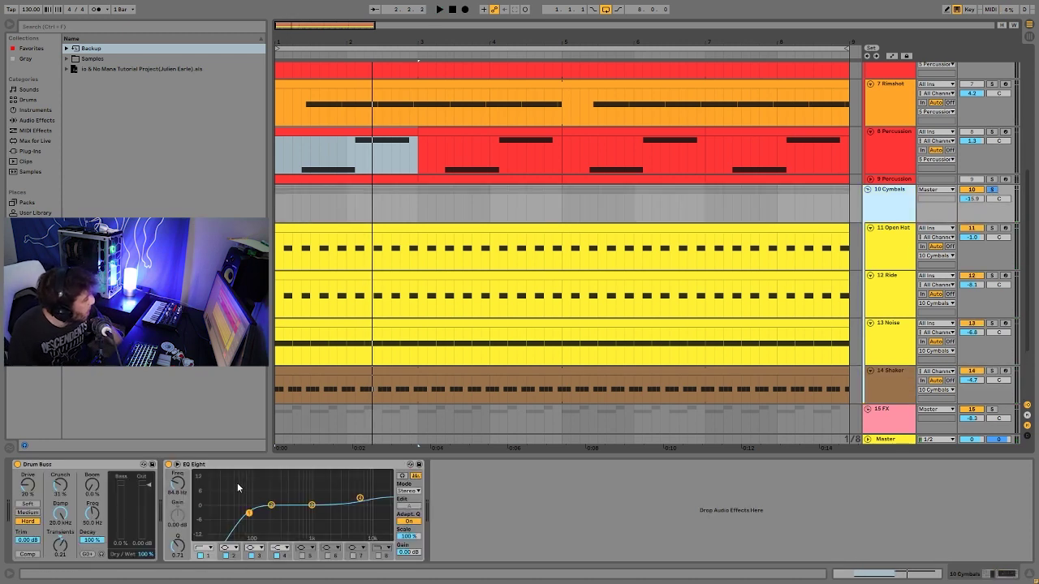
{"action": "left_click", "coordinate": [168, 464]}
{"action": "left_click", "coordinate": [17, 464]}
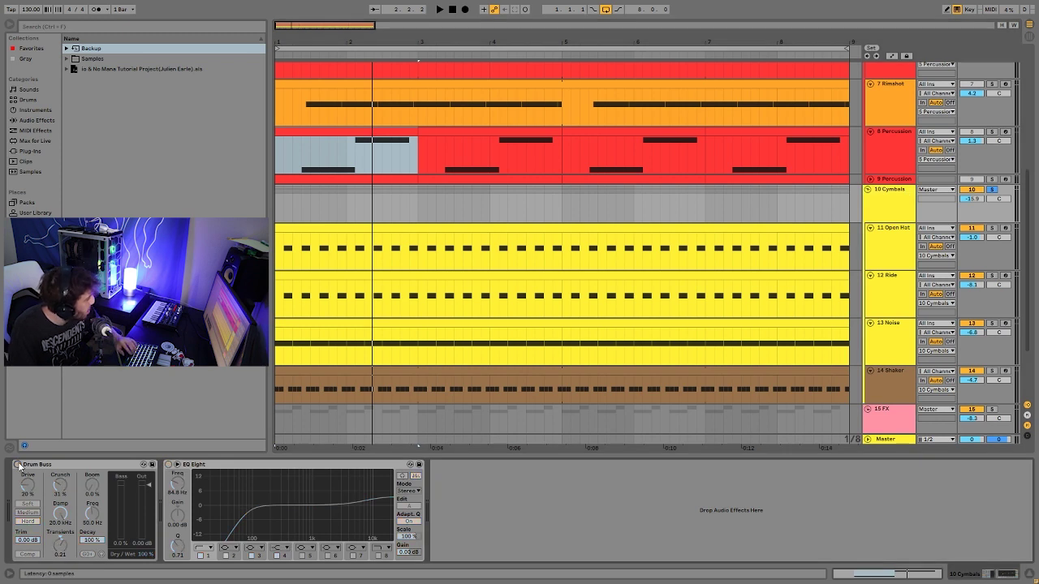
{"action": "key", "text": "space"}
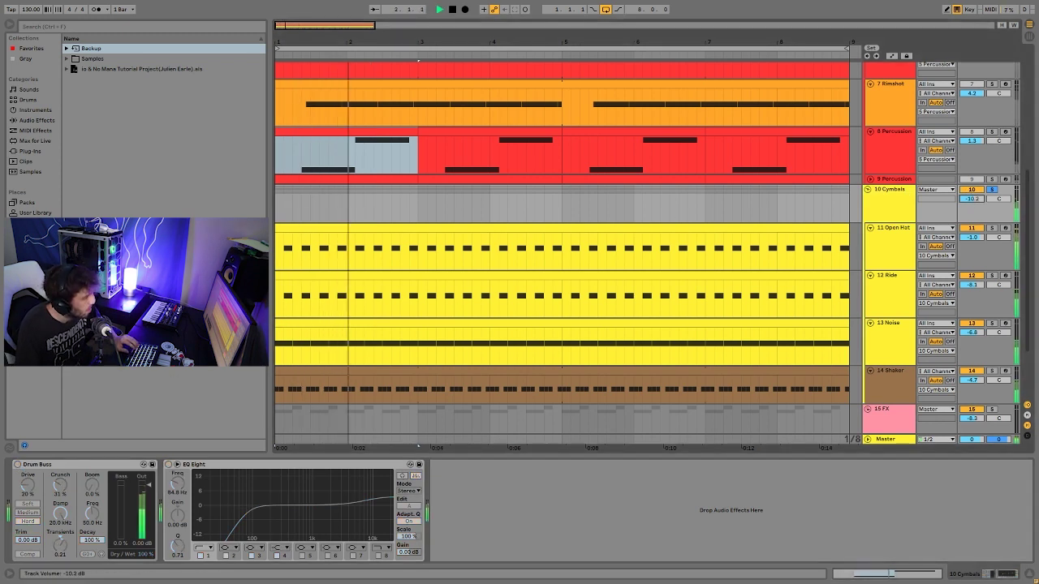
{"action": "left_click_drag", "start_coordinate": [972, 199], "coordinate": [972, 183]}
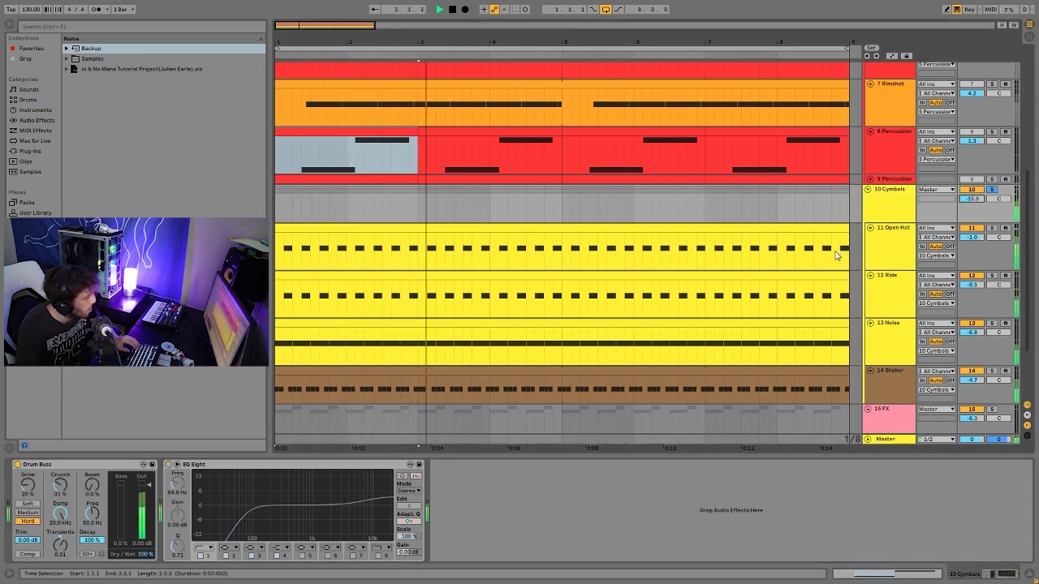
Undo the Cymbals group's volume and device bypass changes, and play the group with its processing active
{"action": "key", "text": "ctrl+z"}
{"action": "key", "text": "ctrl+z"}
{"action": "key", "text": "ctrl+z"}
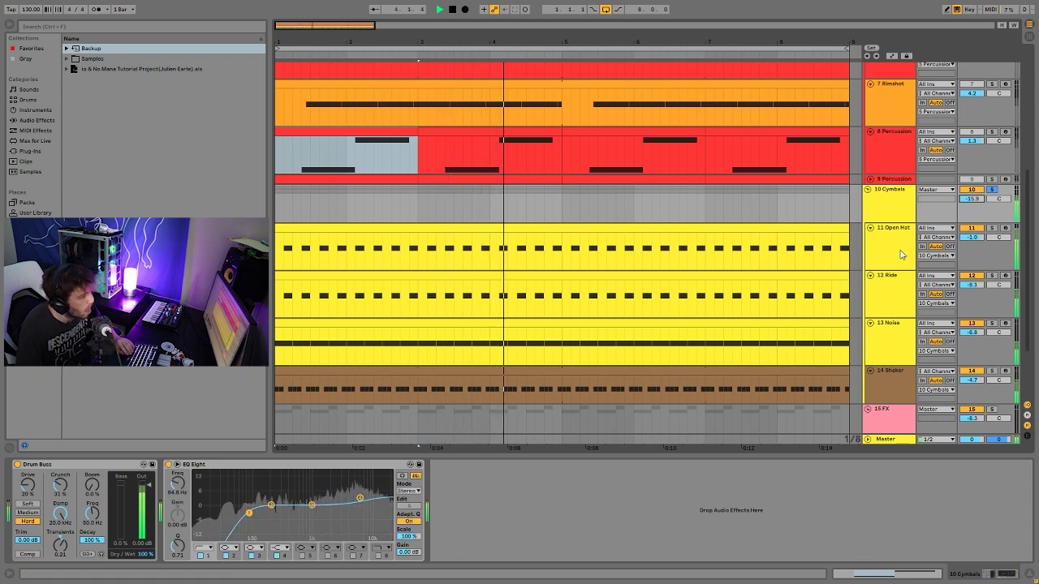
{"action": "key", "text": "space"}
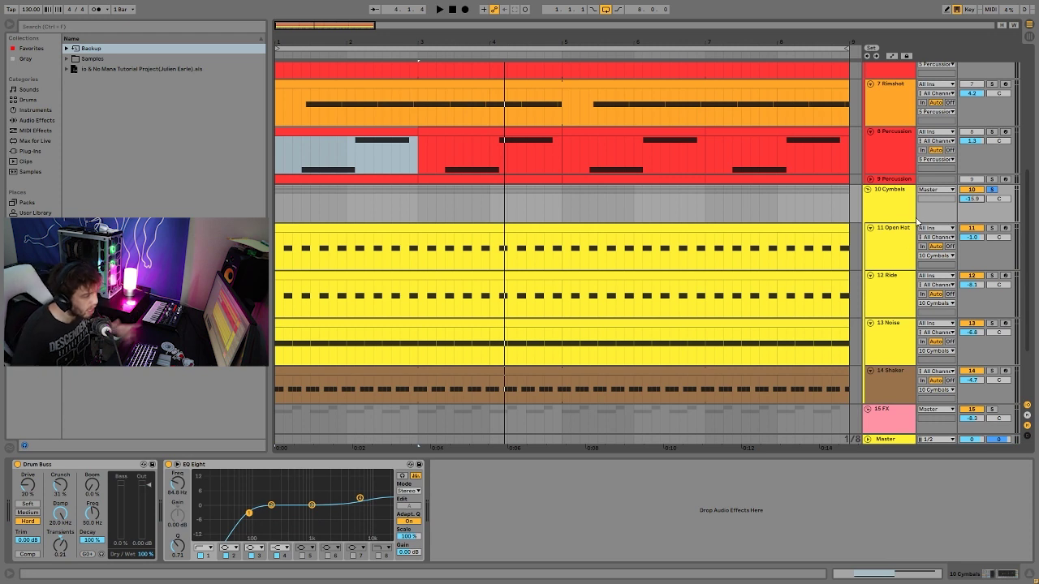
{"action": "key", "text": "space"}
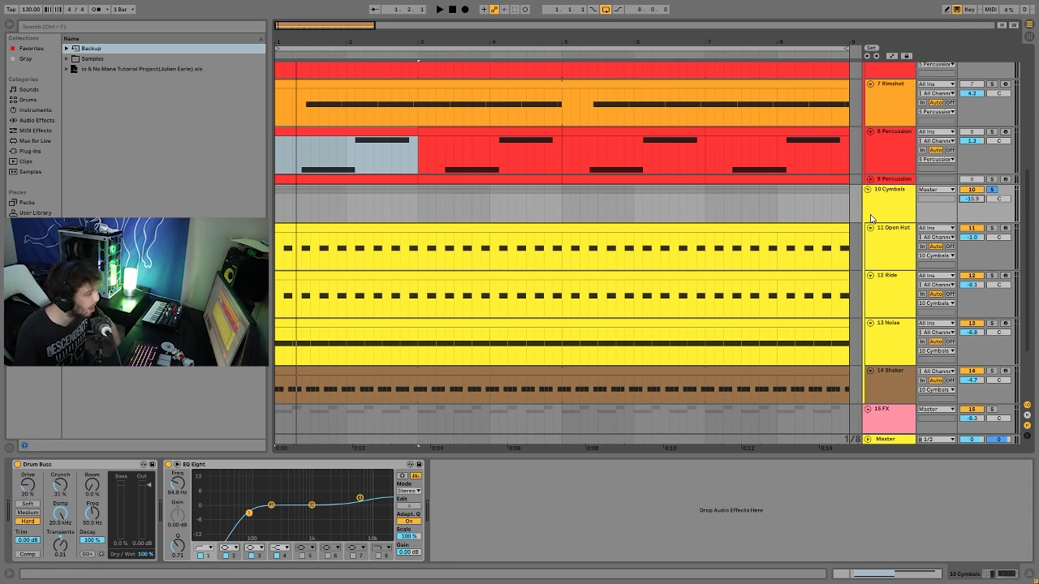
Solo the FX group, play it, and show the Echo and EQ Eight on the Fx 1 track
{"action": "scroll", "coordinate": [871, 217], "scroll_direction": "down", "scroll_amount": 3}
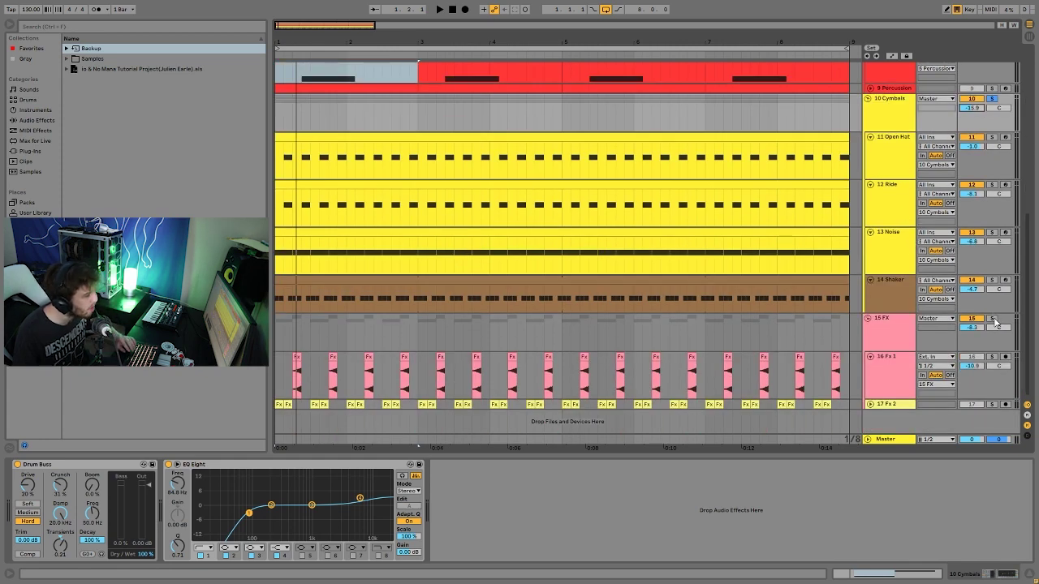
{"action": "left_click", "coordinate": [897, 324]}
{"action": "key", "text": "space"}
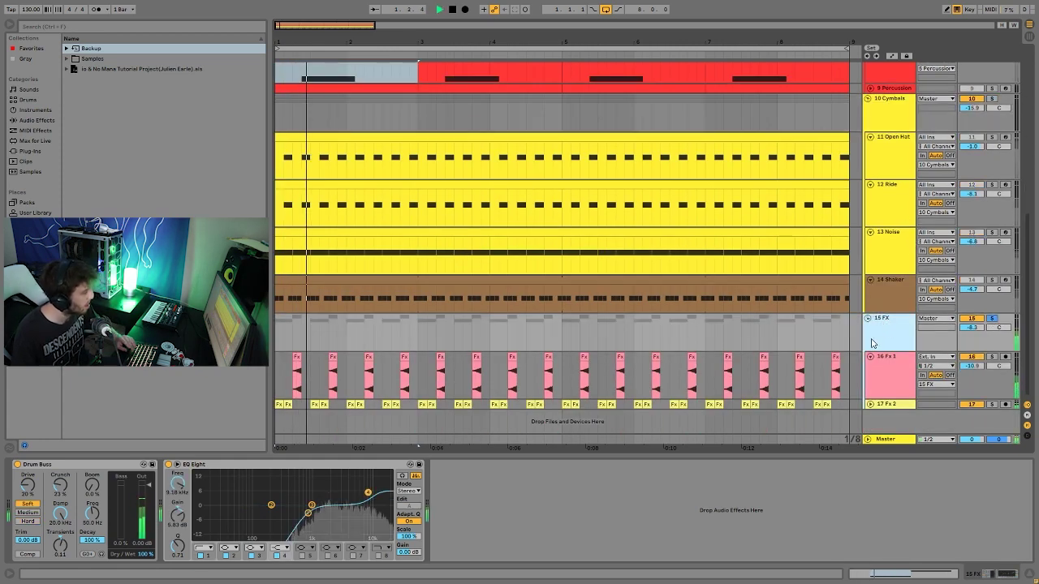
{"action": "left_click", "coordinate": [884, 375]}
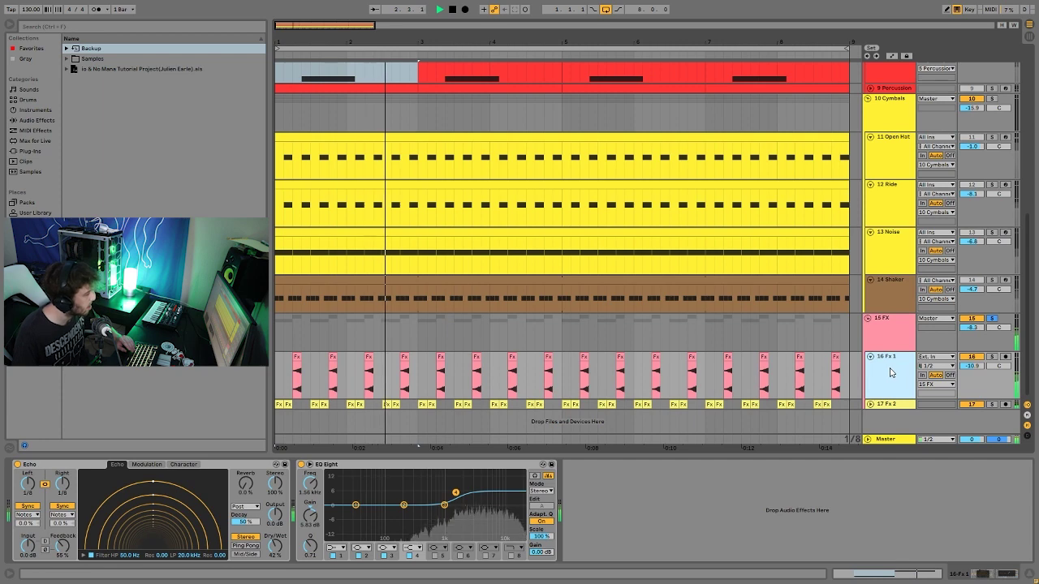
Solo and unfold the Fx 2 track, show its effect chain, and play it
{"action": "left_click", "coordinate": [991, 404]}
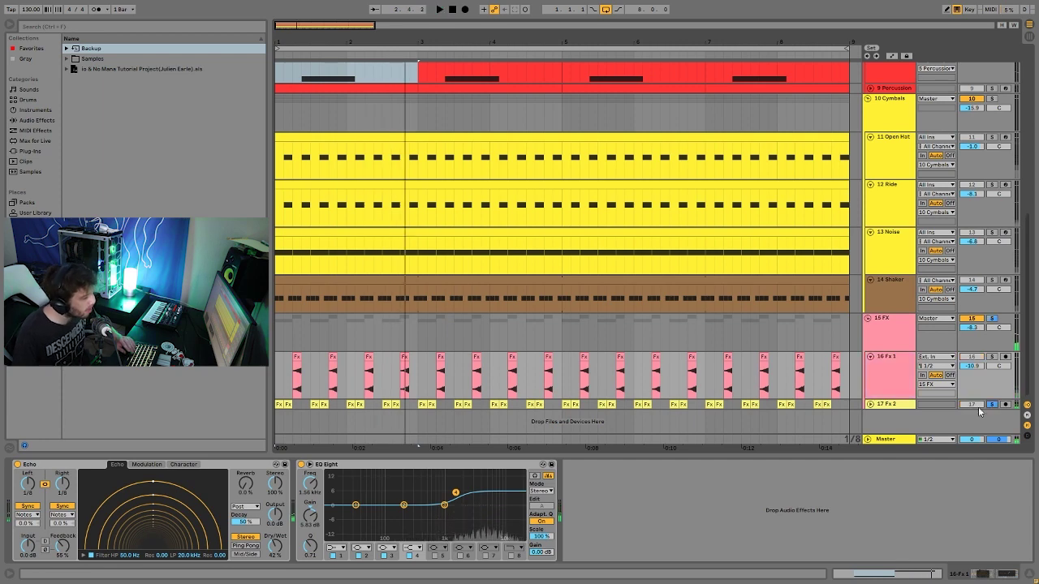
{"action": "left_click", "coordinate": [877, 404]}
{"action": "left_click", "coordinate": [870, 404]}
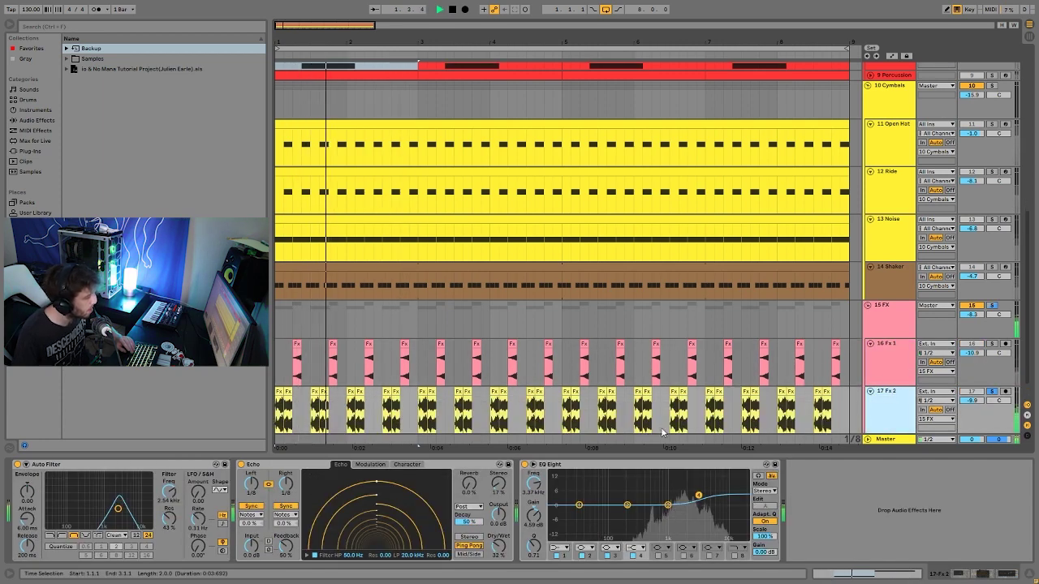
{"action": "key", "text": "space"}
Audition Fx 2 with EQ Eight, Echo and Auto Filter bypassed, and switch all three devices back on
{"action": "left_click", "coordinate": [525, 465]}
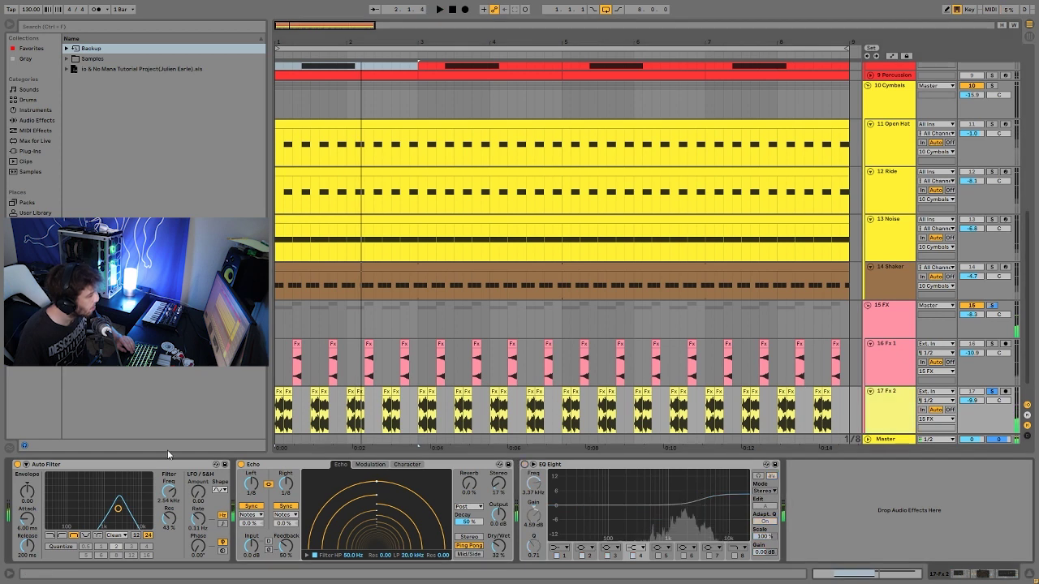
{"action": "left_click", "coordinate": [242, 465]}
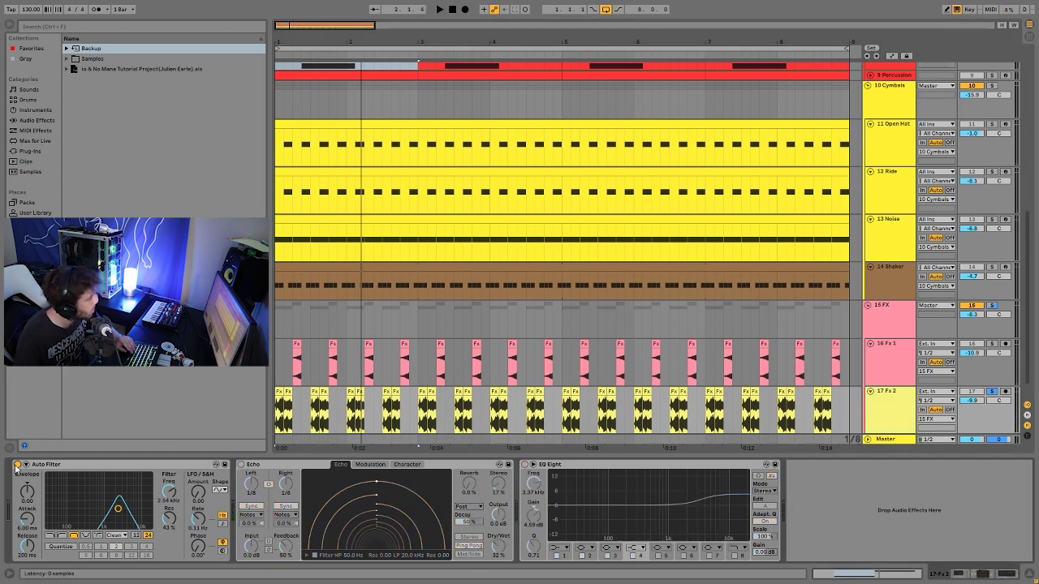
{"action": "left_click", "coordinate": [16, 465]}
{"action": "key", "text": "space"}
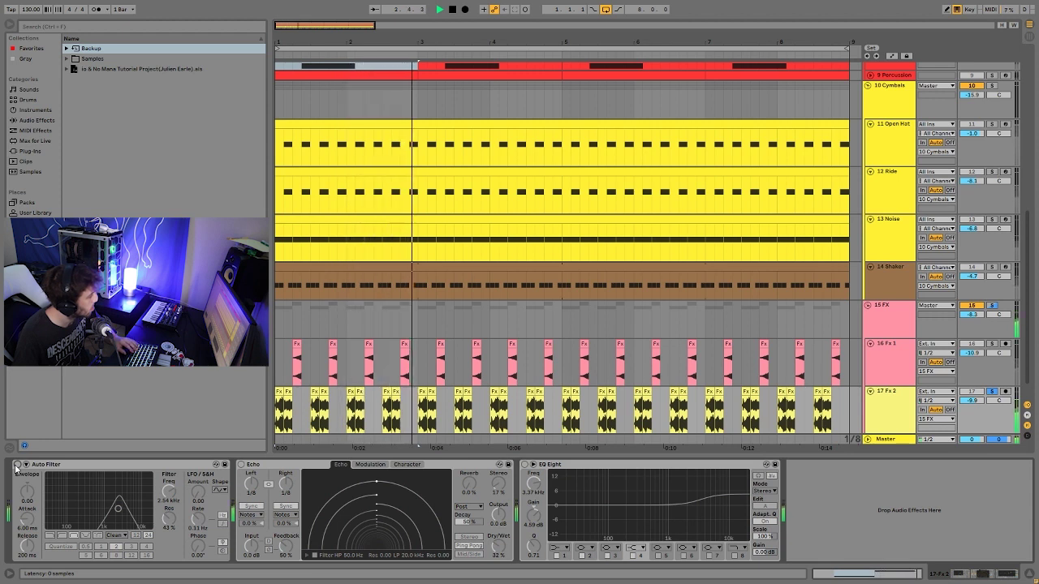
{"action": "key", "text": "space"}
{"action": "left_click", "coordinate": [16, 465]}
{"action": "left_click", "coordinate": [241, 465]}
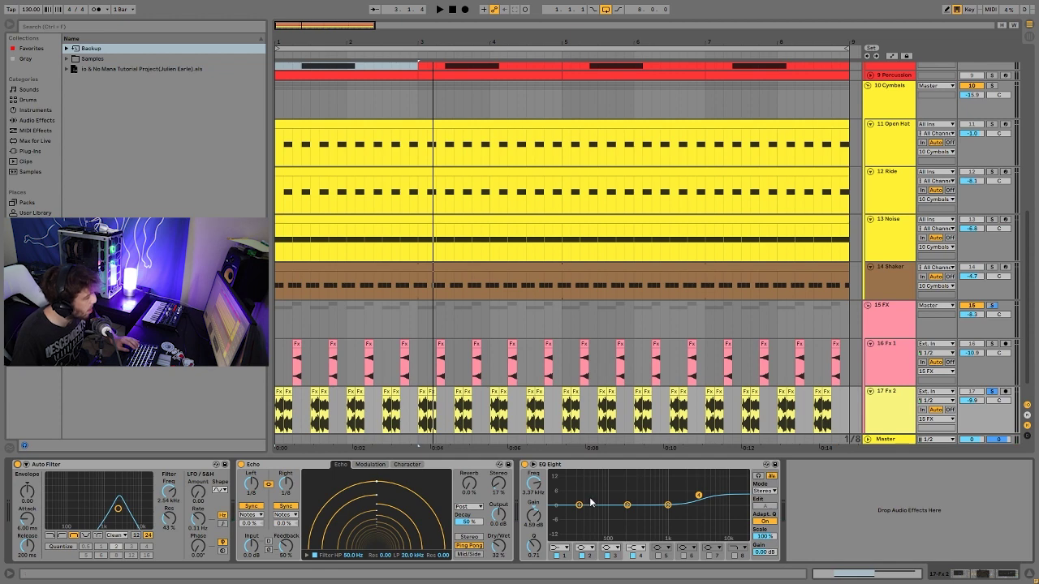
Solo the Fx 1 track together with Fx 2, show its Echo and EQ Eight devices, and play it
{"action": "left_click", "coordinate": [991, 343]}
{"action": "left_click", "coordinate": [891, 369]}
{"action": "key", "text": "space"}
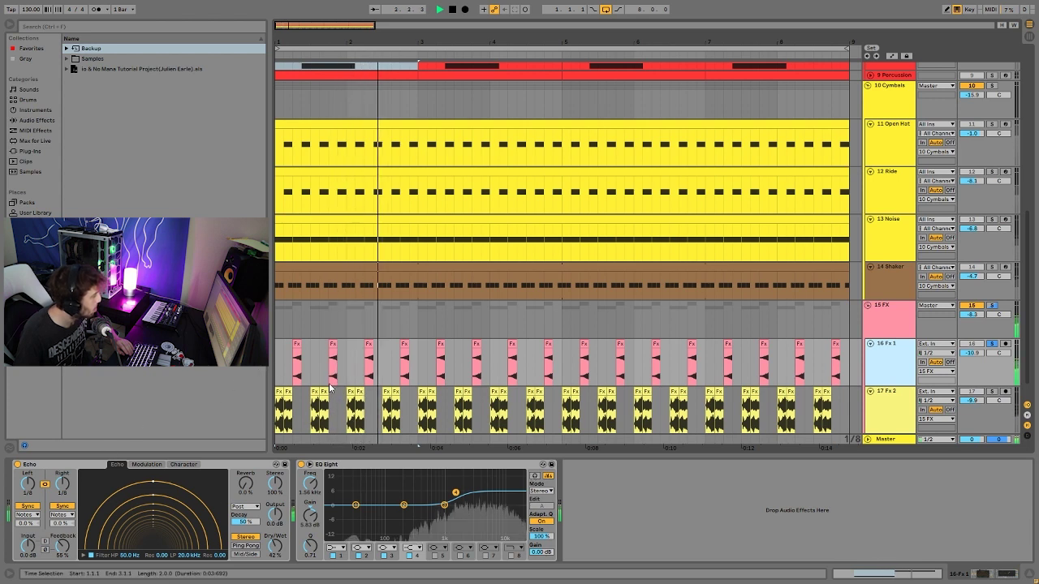
Solo the whole FX group and play Fx 1 and Fx 2 together
{"action": "key", "text": "space"}
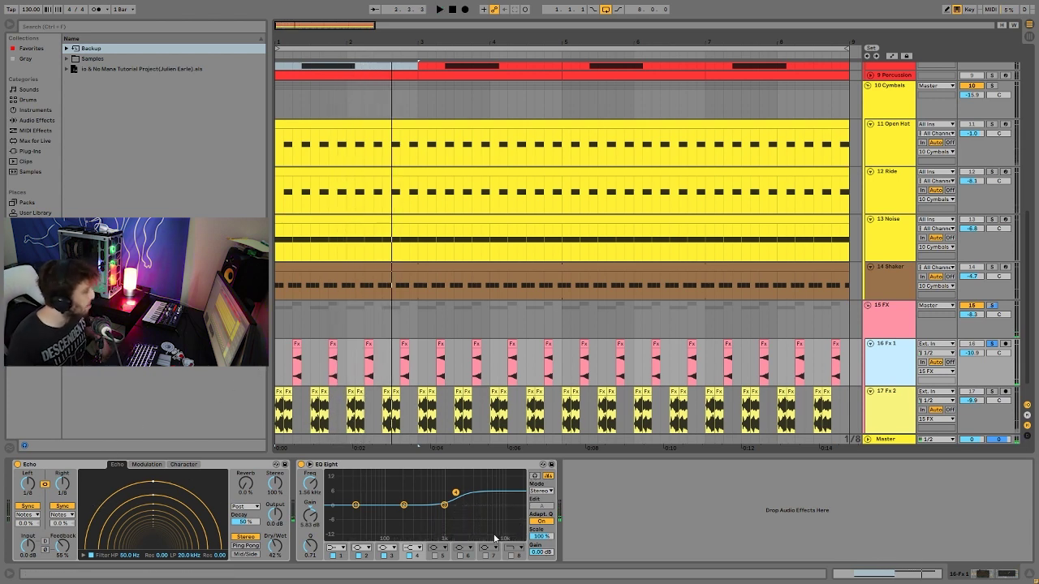
{"action": "left_click", "coordinate": [993, 306]}
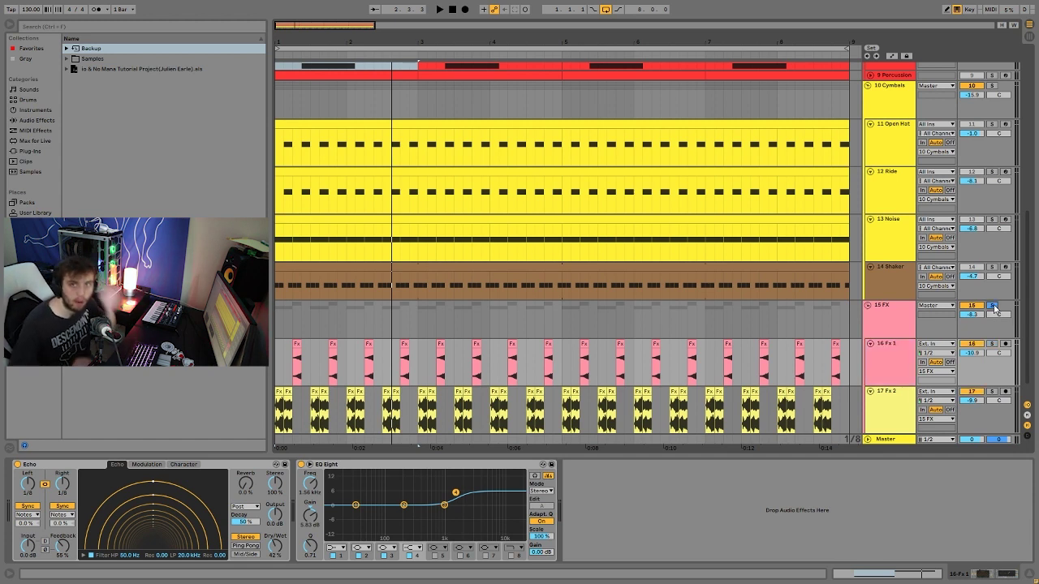
{"action": "key", "text": "space"}
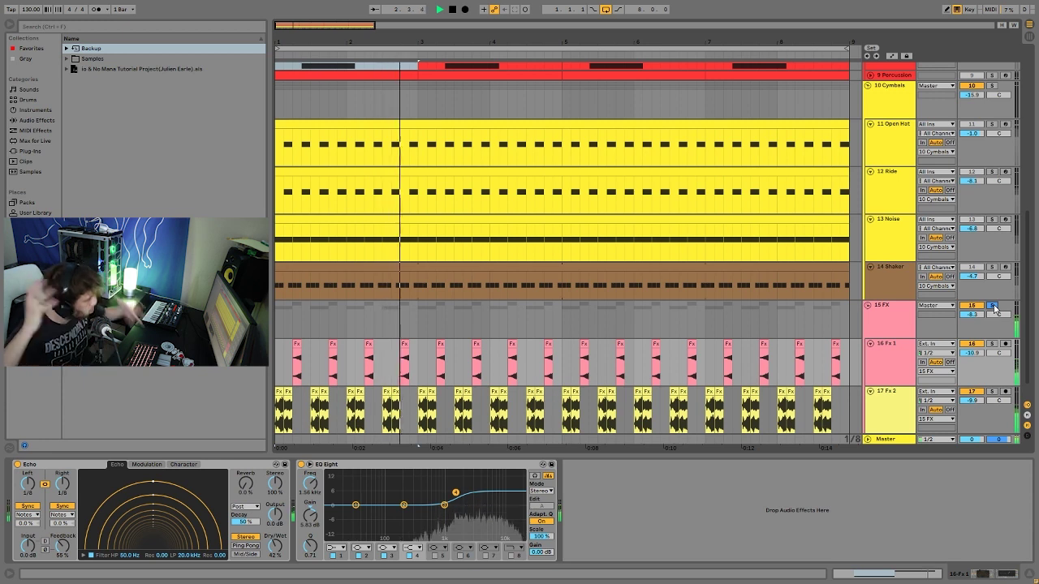
{"action": "key", "text": "space"}
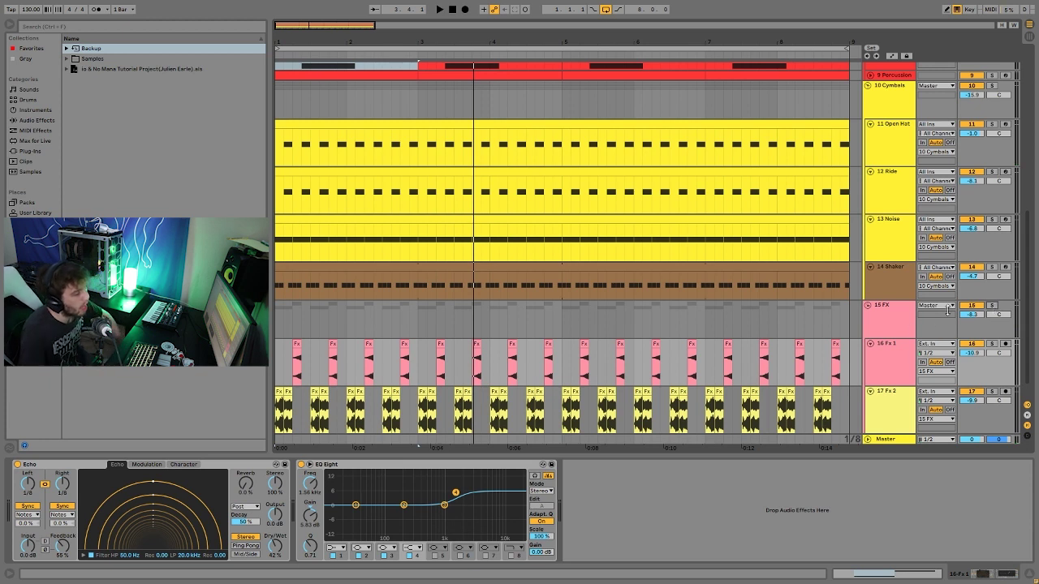
Play the full mix without any solo, and toggle the FX group's solo on and off to compare
{"action": "key", "text": "space"}
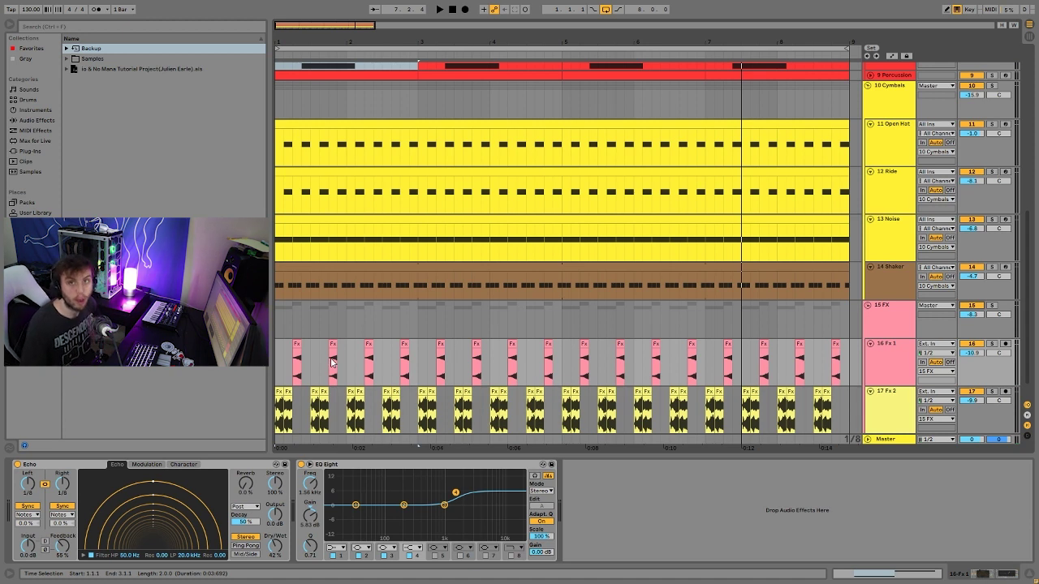
{"action": "key", "text": "space"}
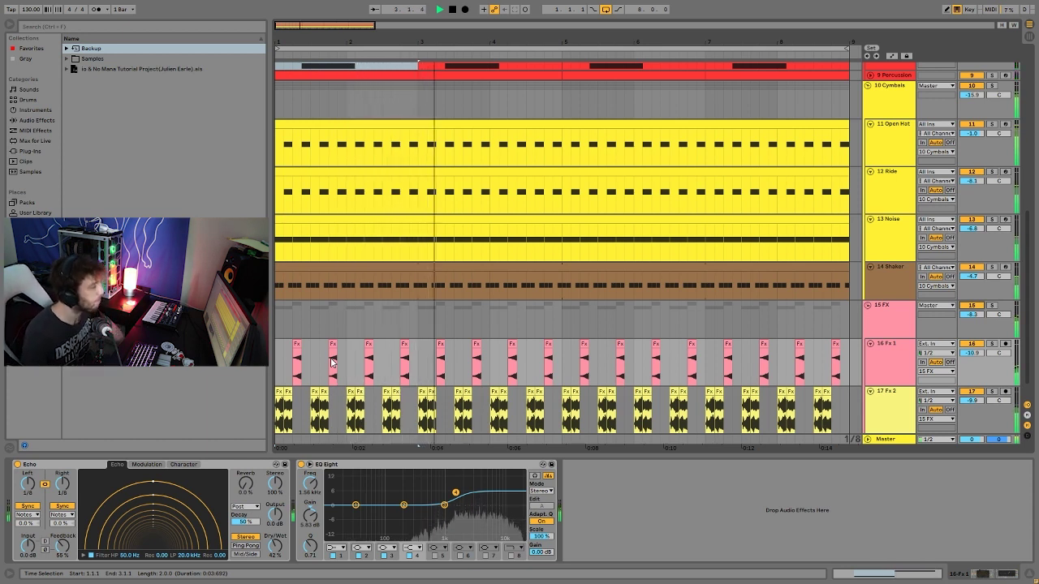
{"action": "key", "text": "space"}
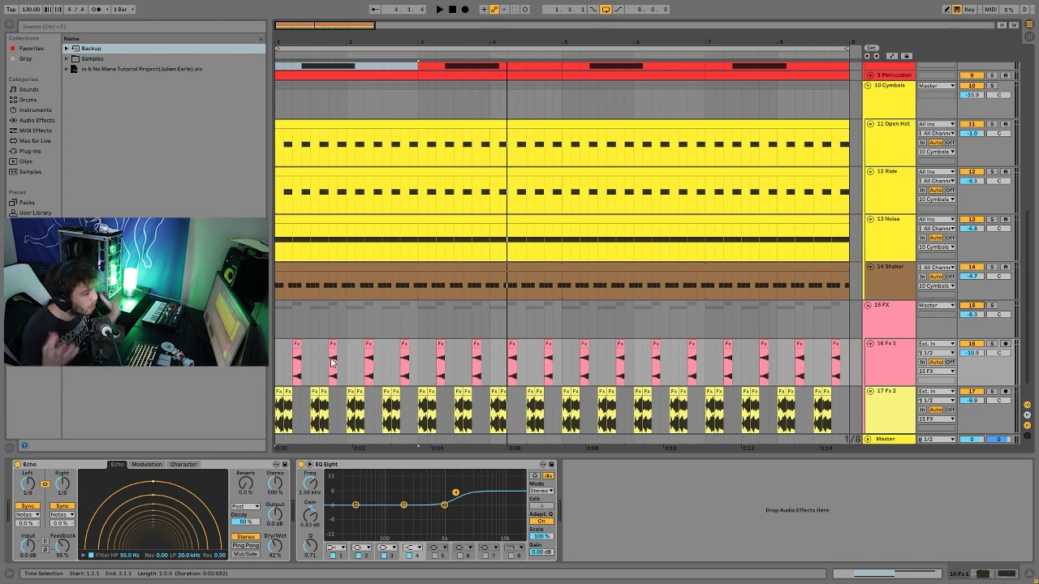
{"action": "key", "text": "space"}
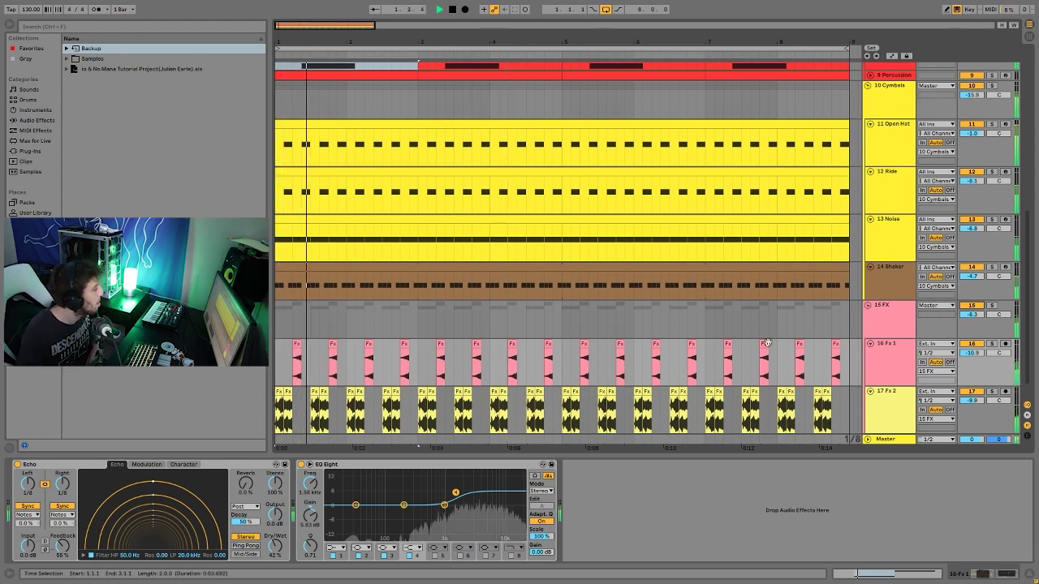
{"action": "left_click", "coordinate": [992, 309]}
{"action": "left_click", "coordinate": [991, 309]}
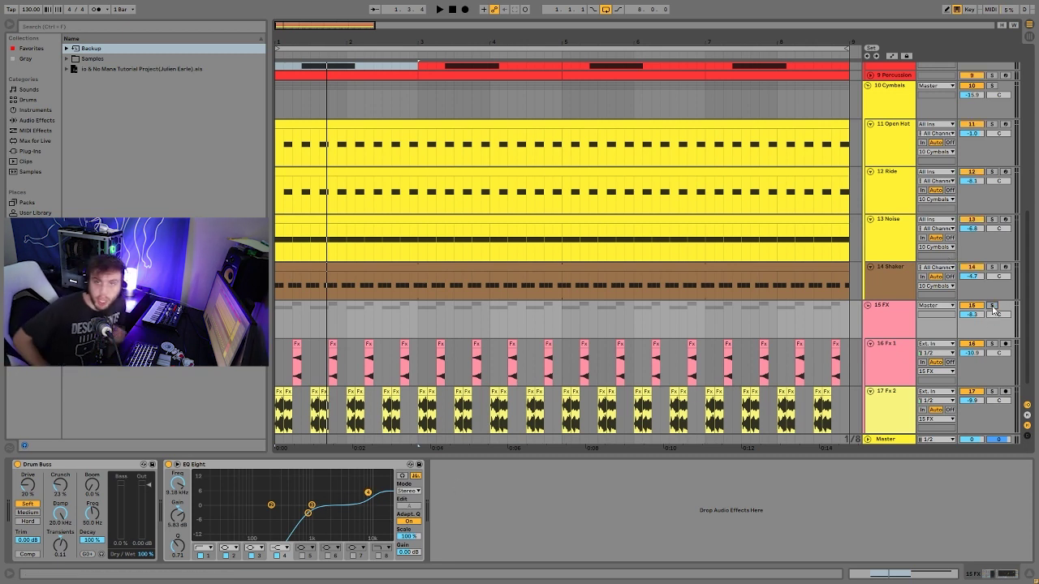
Play the full mix and fold the Kick and Bass tracks and all tracks inside the Percussion group
{"action": "key", "text": "space"}
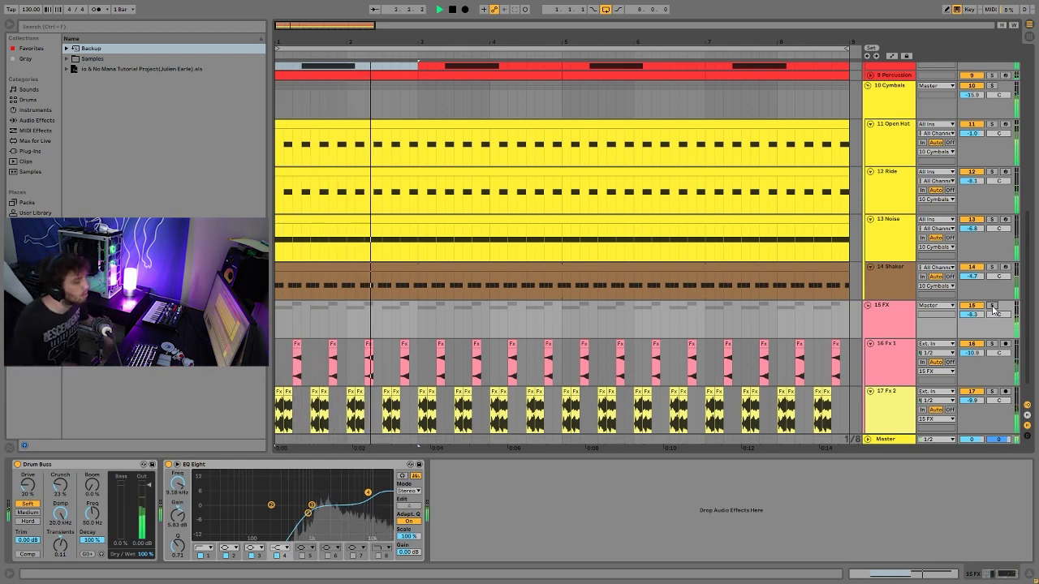
{"action": "scroll", "coordinate": [929, 306], "scroll_direction": "down", "scroll_amount": 2}
{"action": "scroll", "coordinate": [929, 306], "scroll_direction": "up", "scroll_amount": 15}
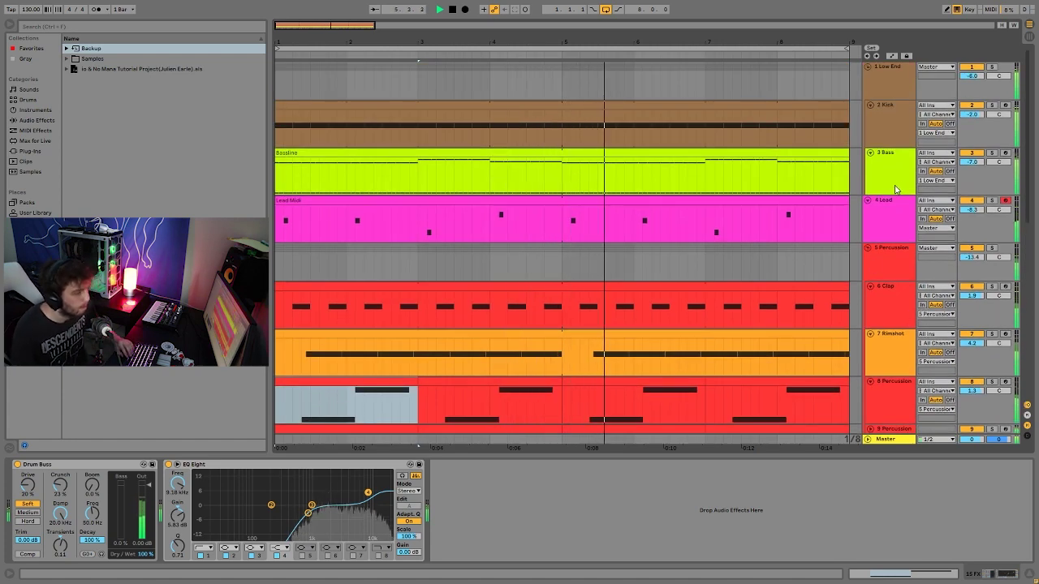
{"action": "left_click", "coordinate": [880, 158]}
{"action": "key", "text": "ctrl+a"}
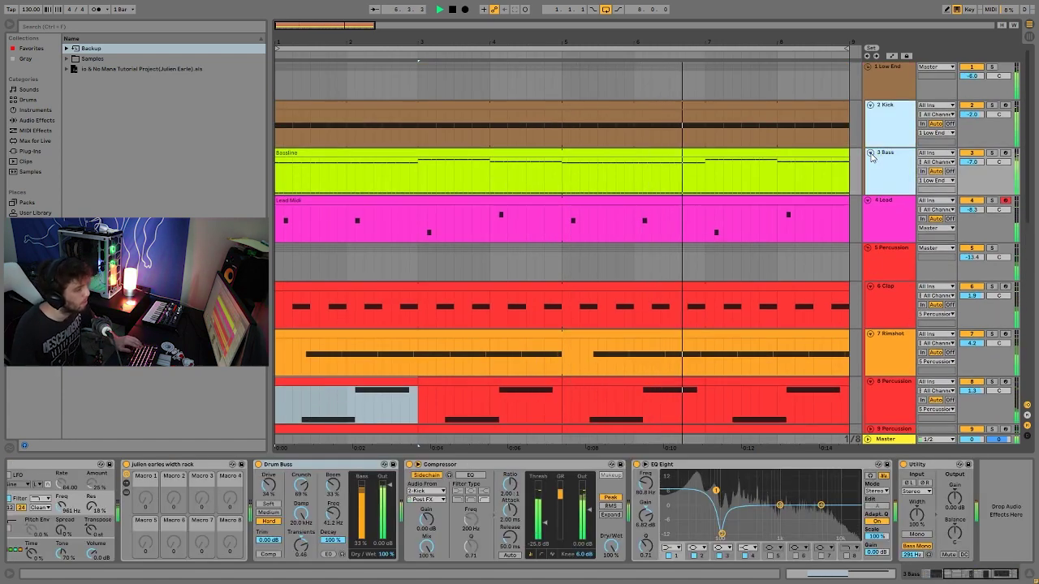
{"action": "left_click", "coordinate": [870, 153]}
{"action": "left_click", "coordinate": [884, 223]}
{"action": "key", "text": "ctrl+a"}
{"action": "left_click", "coordinate": [870, 213]}
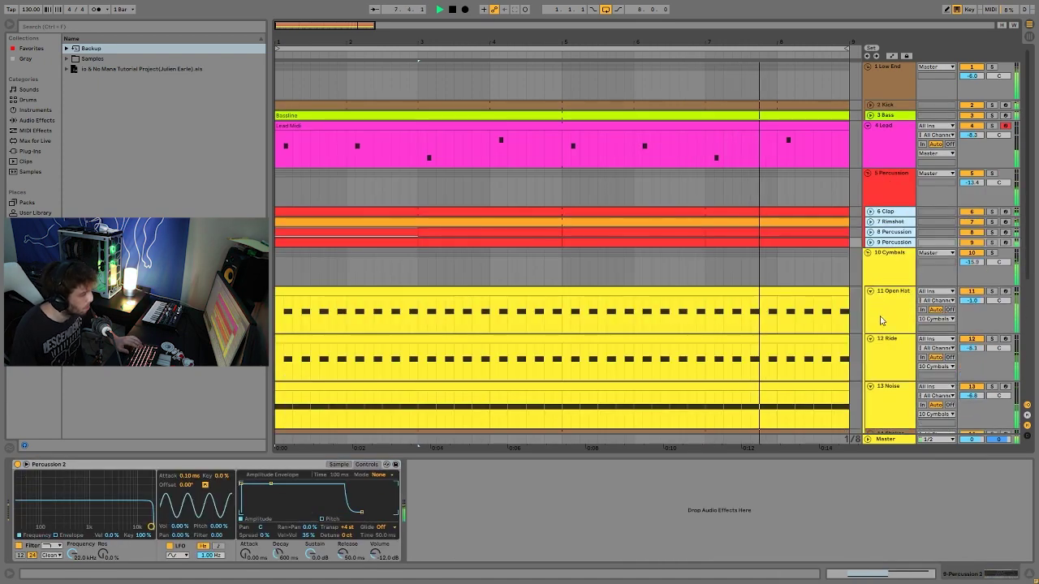
Fold all tracks inside the Cymbals and FX groups, and stop playback with the playhead back at the arrangement start
{"action": "left_click", "coordinate": [881, 319]}
{"action": "key", "text": "ctrl+a"}
{"action": "left_click", "coordinate": [870, 292]}
{"action": "left_click", "coordinate": [887, 372]}
{"action": "key", "text": "ctrl+a"}
{"action": "left_click", "coordinate": [871, 372]}
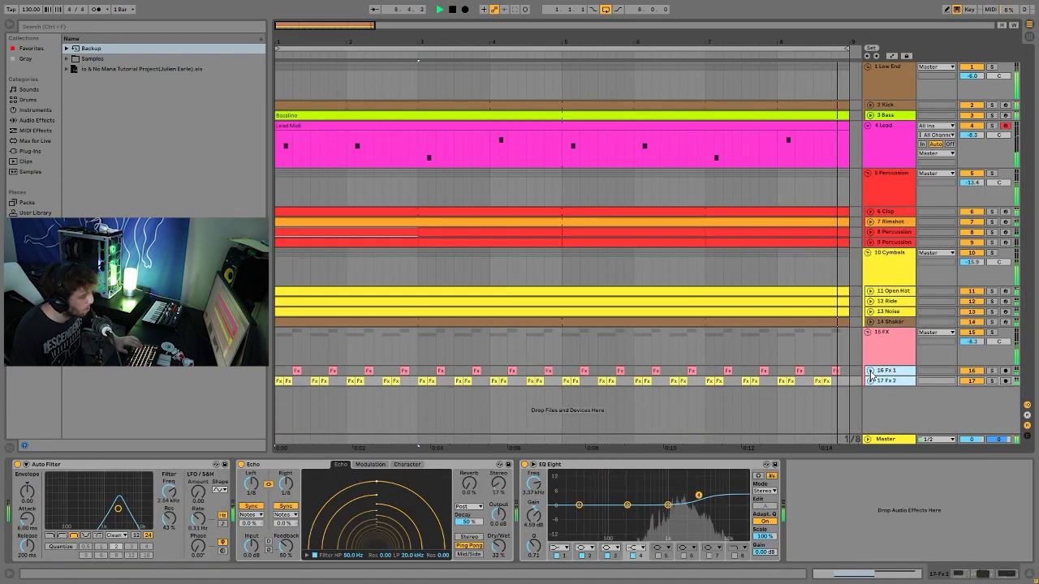
{"action": "key", "text": "space"}
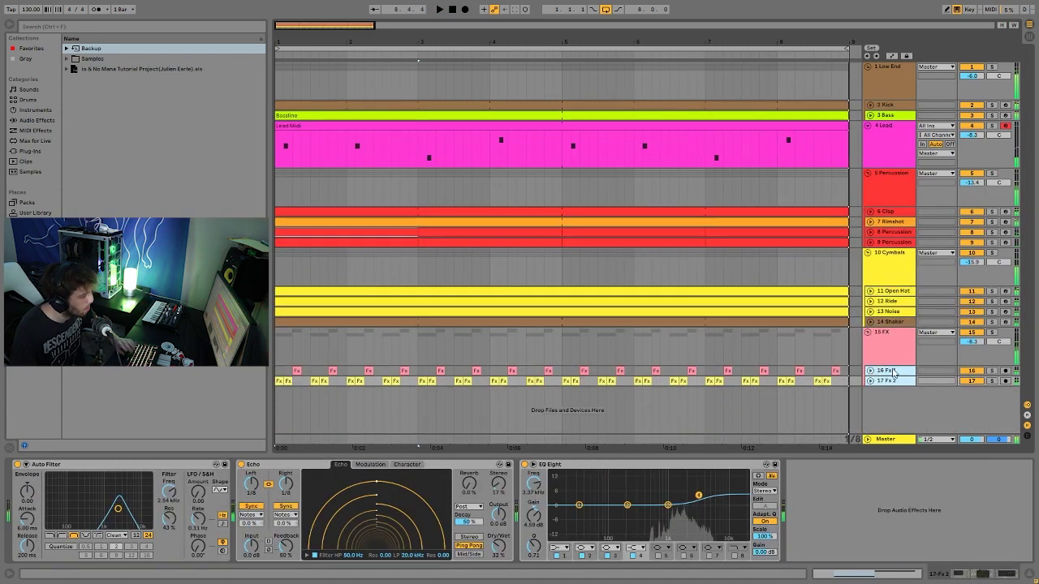
{"action": "left_click", "coordinate": [452, 8]}
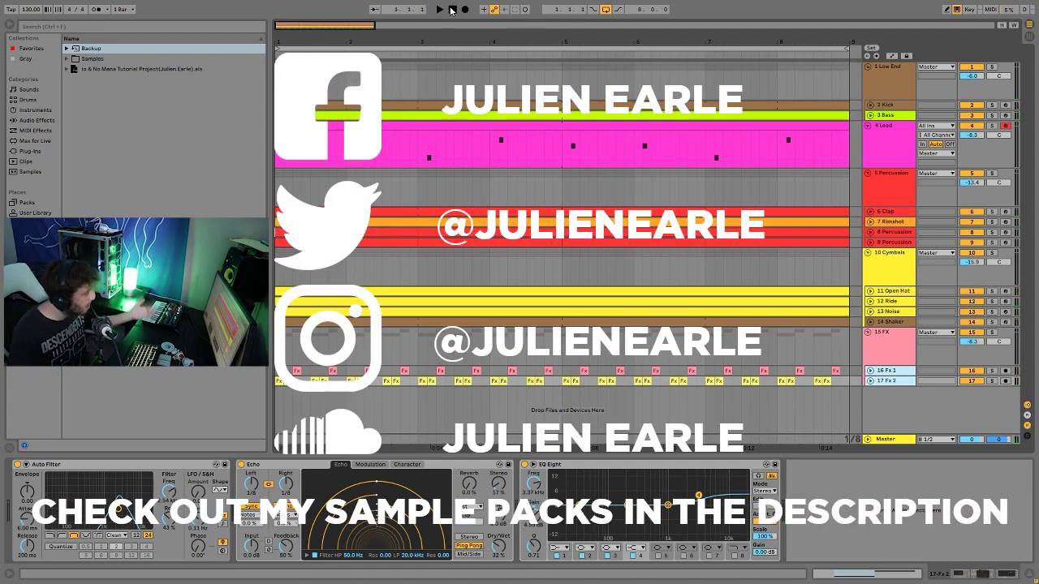